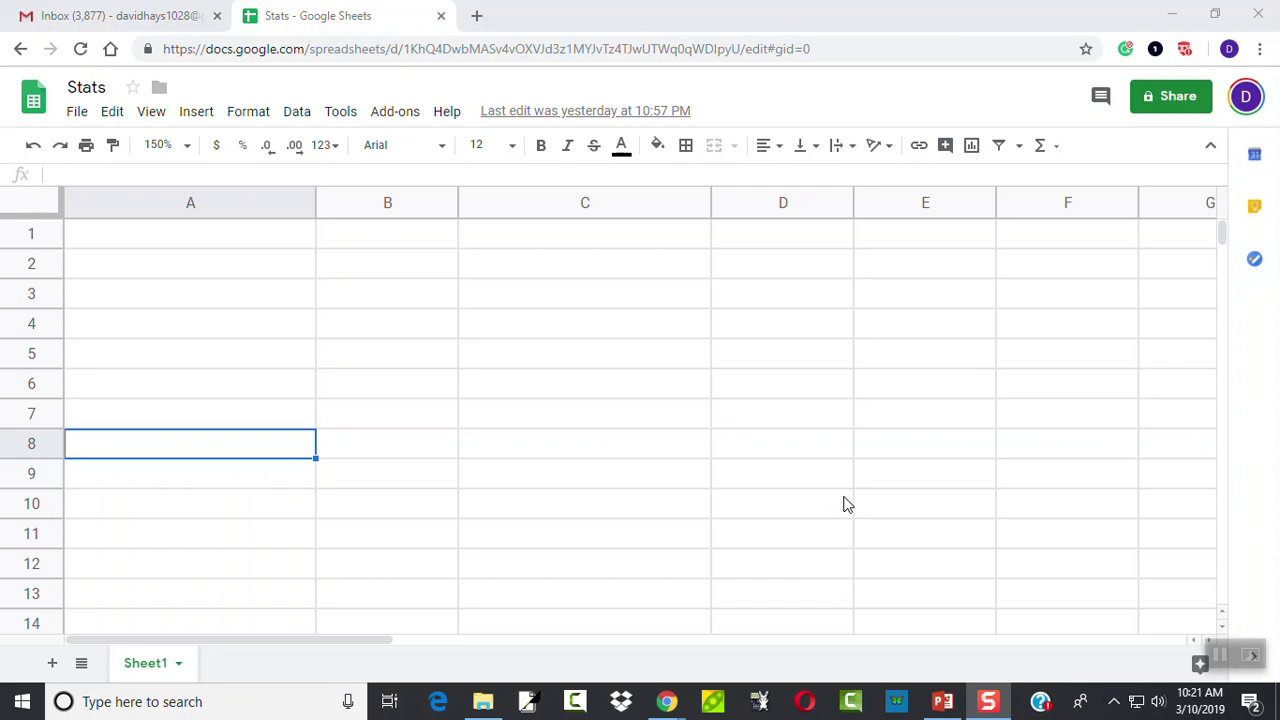
Step: Switch to the PowerPoint presentation and review the Finding Probabilities, Forms and Examples slides
{"action": "left_click", "coordinate": [942, 701]}
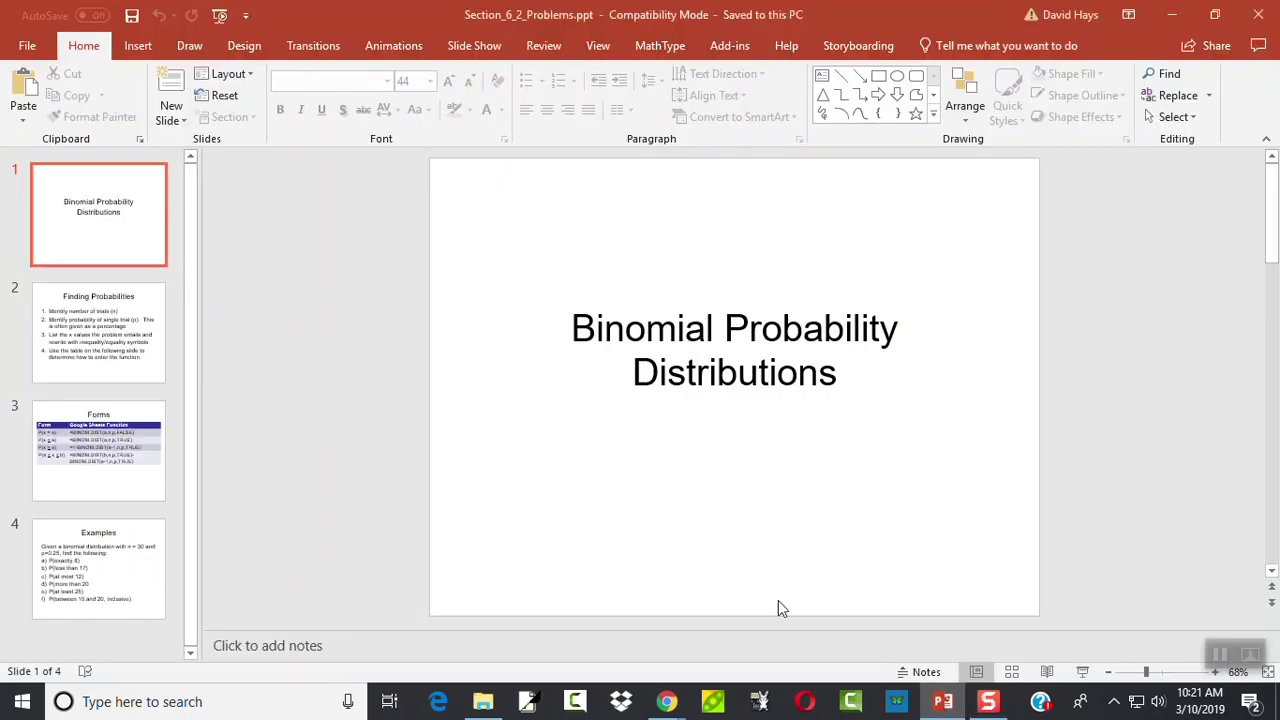
{"action": "left_click", "coordinate": [64, 304]}
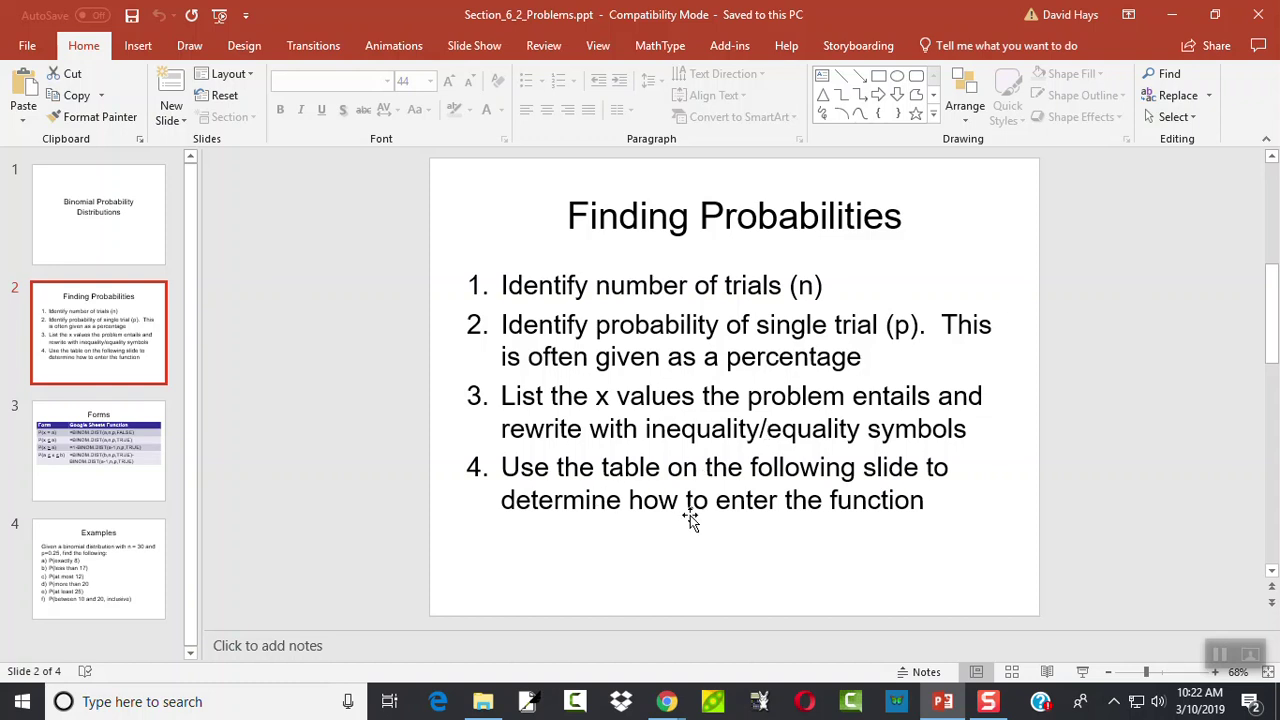
{"action": "left_click", "coordinate": [72, 450]}
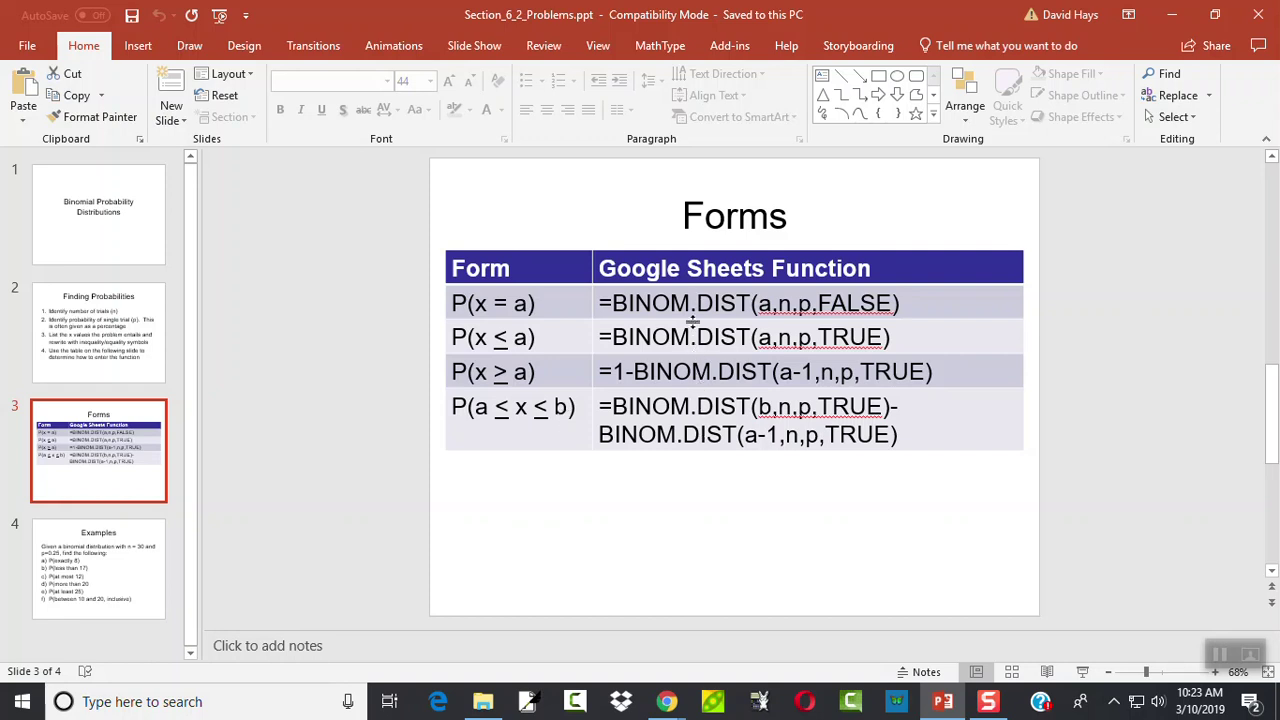
{"action": "left_click", "coordinate": [105, 585]}
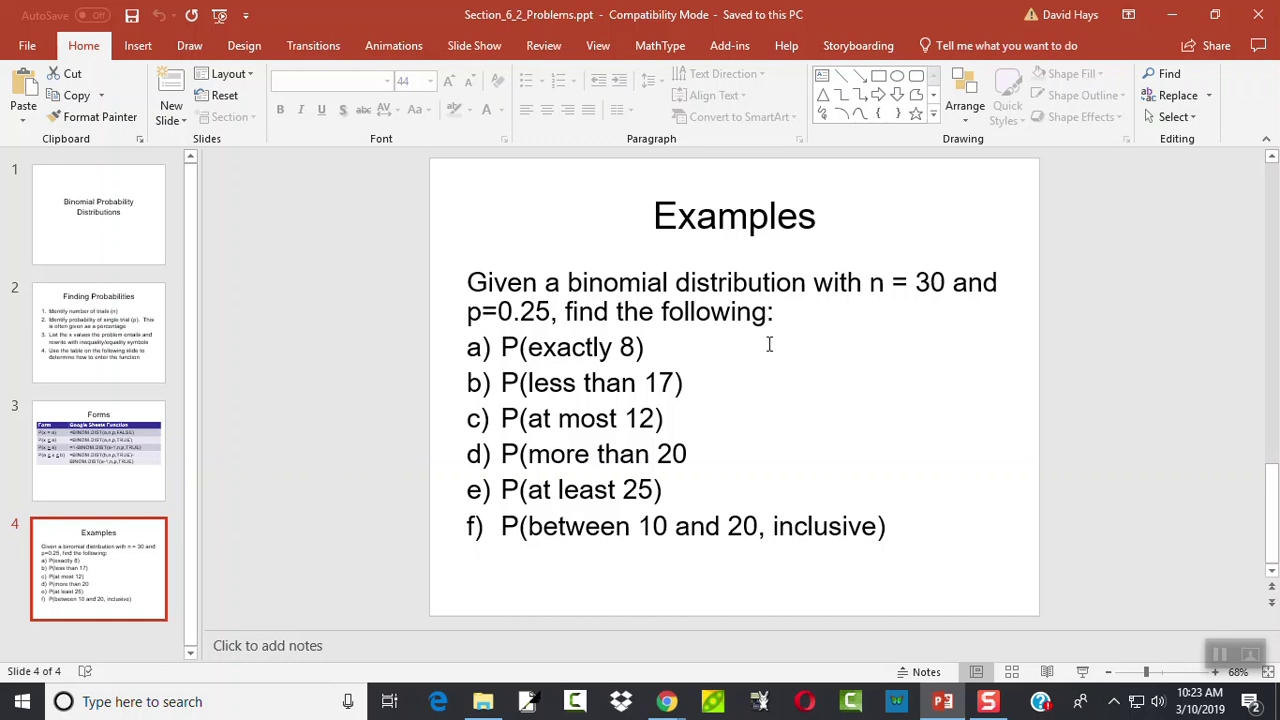
Step: Switch to the Stats sheet in Google Sheets and enter "n = 30, p = 0.25" in cell A1
{"action": "key", "text": "alt+Tab"}
{"action": "key", "text": "Tab"}
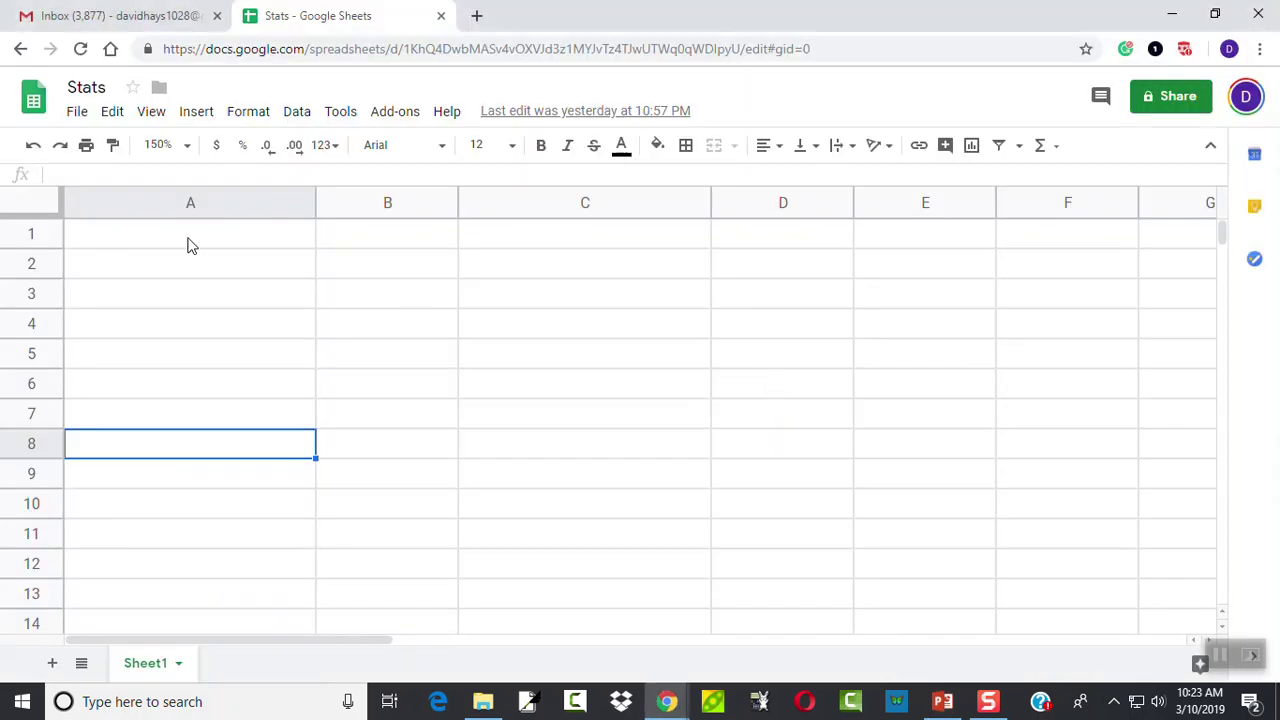
{"action": "left_click", "coordinate": [190, 240]}
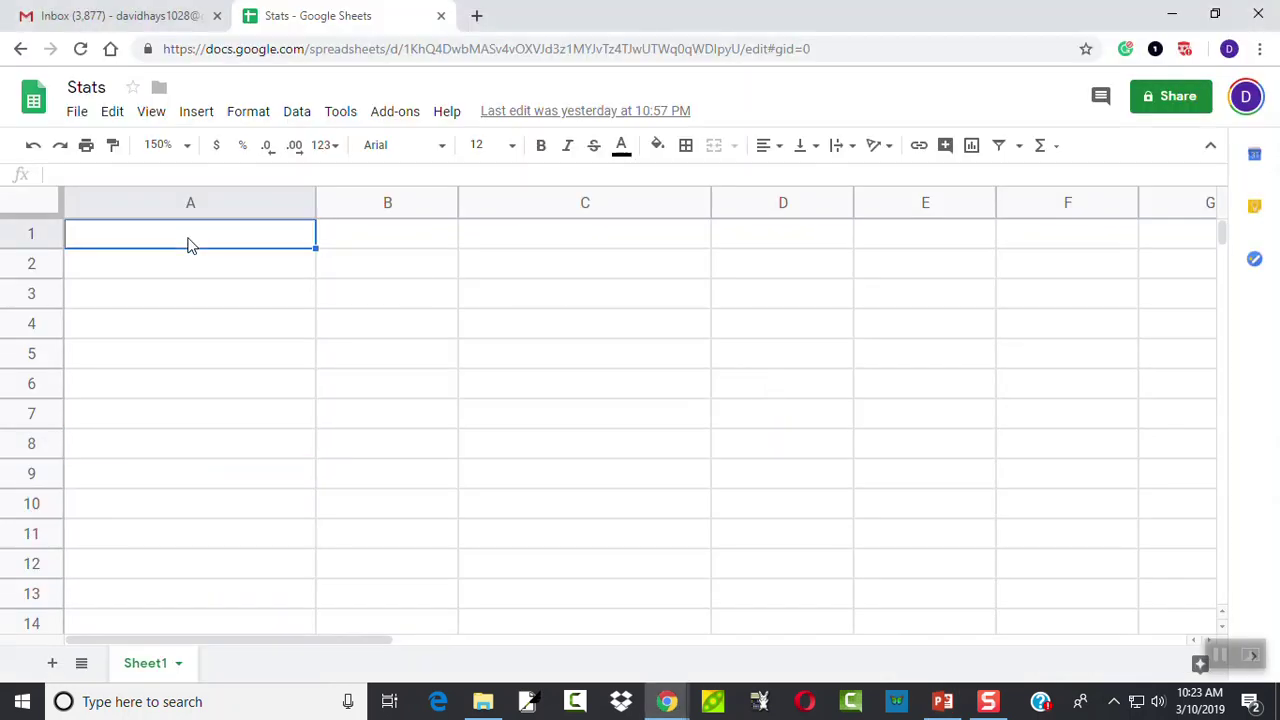
{"action": "type", "text": "n = 30"}
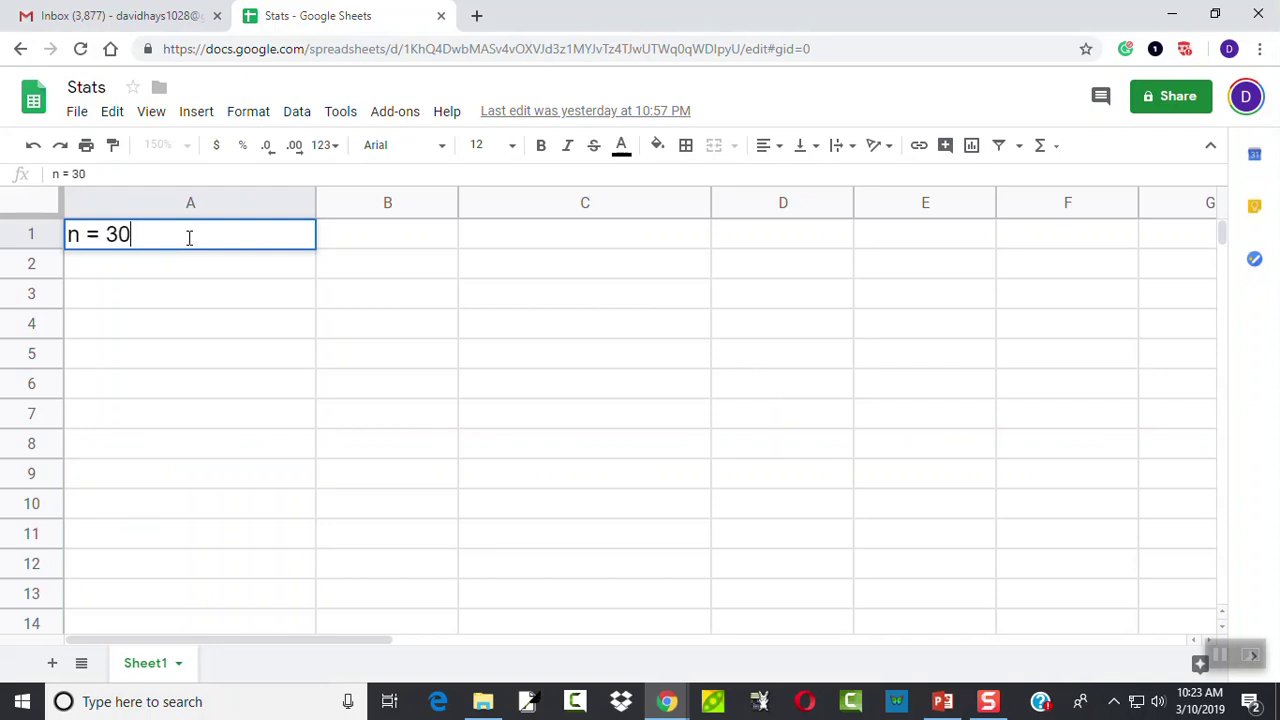
{"action": "type", "text": ", p = 0.25"}
{"action": "key", "text": "Return"}
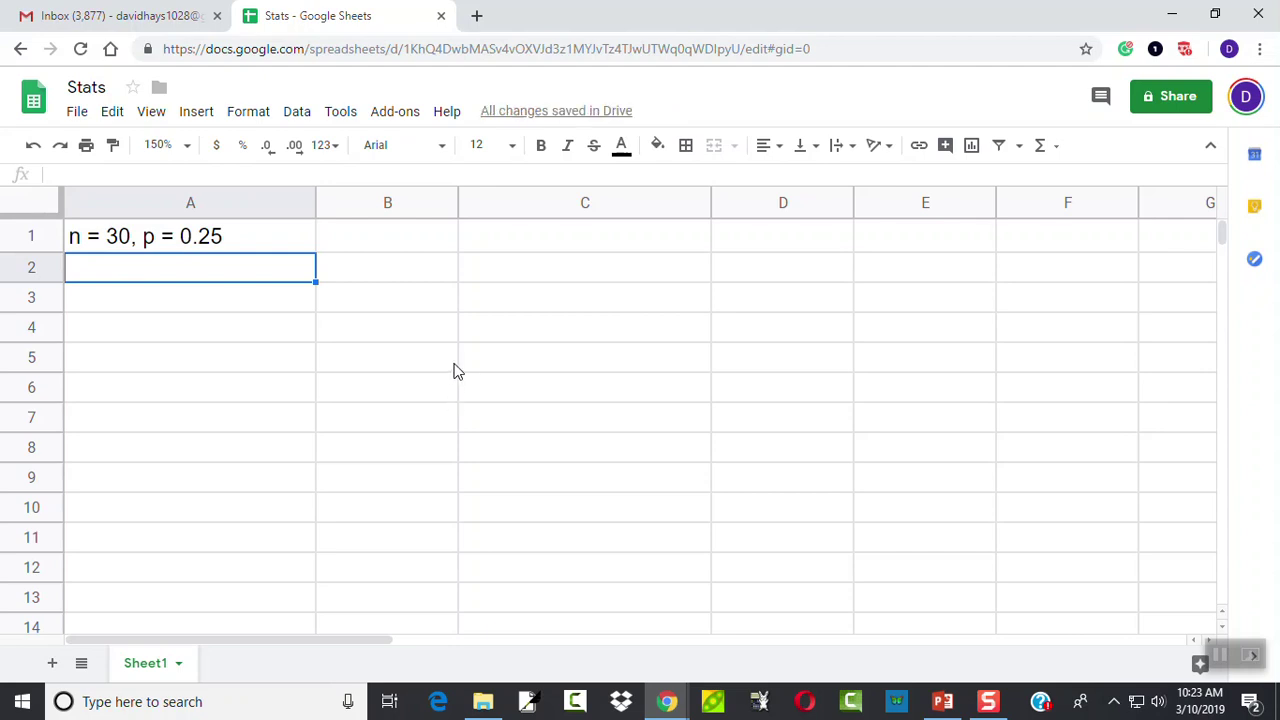
Step: Check the Examples slide in PowerPoint and enter "a) Exactly 8" in cell A2 of the Google Sheets spreadsheet
{"action": "key", "text": "alt+Tab"}
{"action": "left_click", "coordinate": [539, 407]}
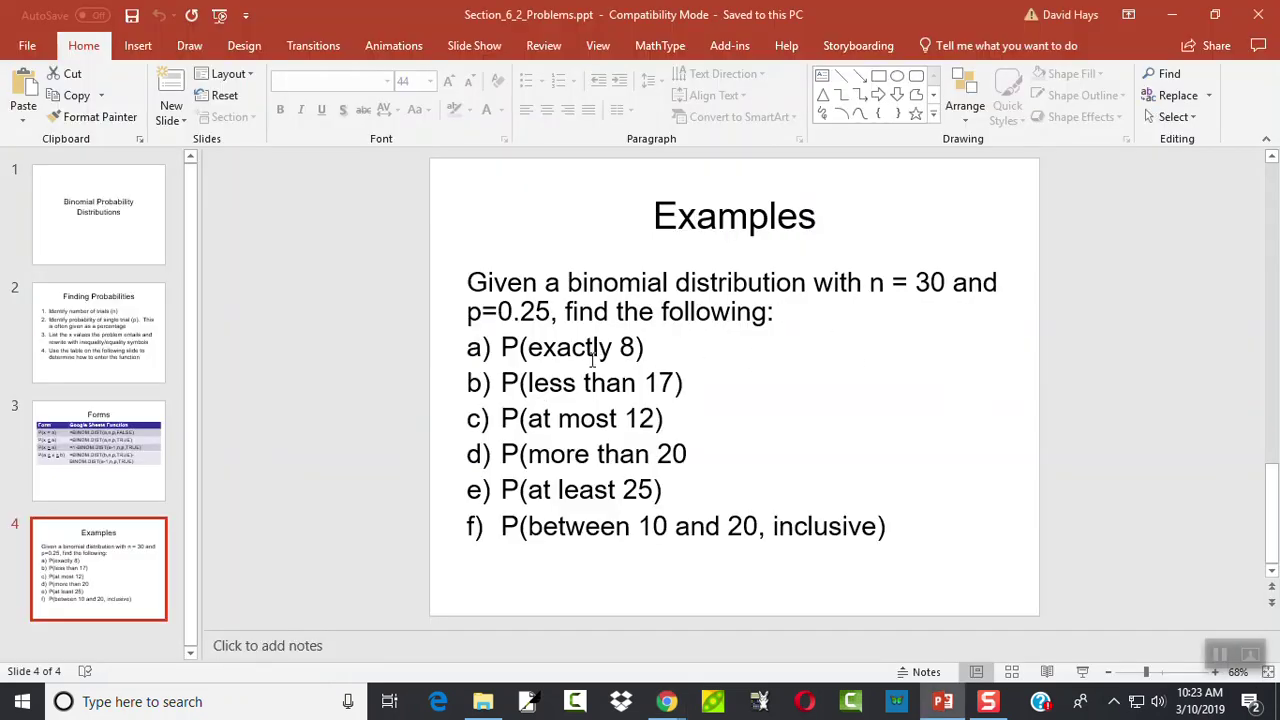
{"action": "key", "text": "alt+Tab"}
{"action": "type", "text": "a) E"}
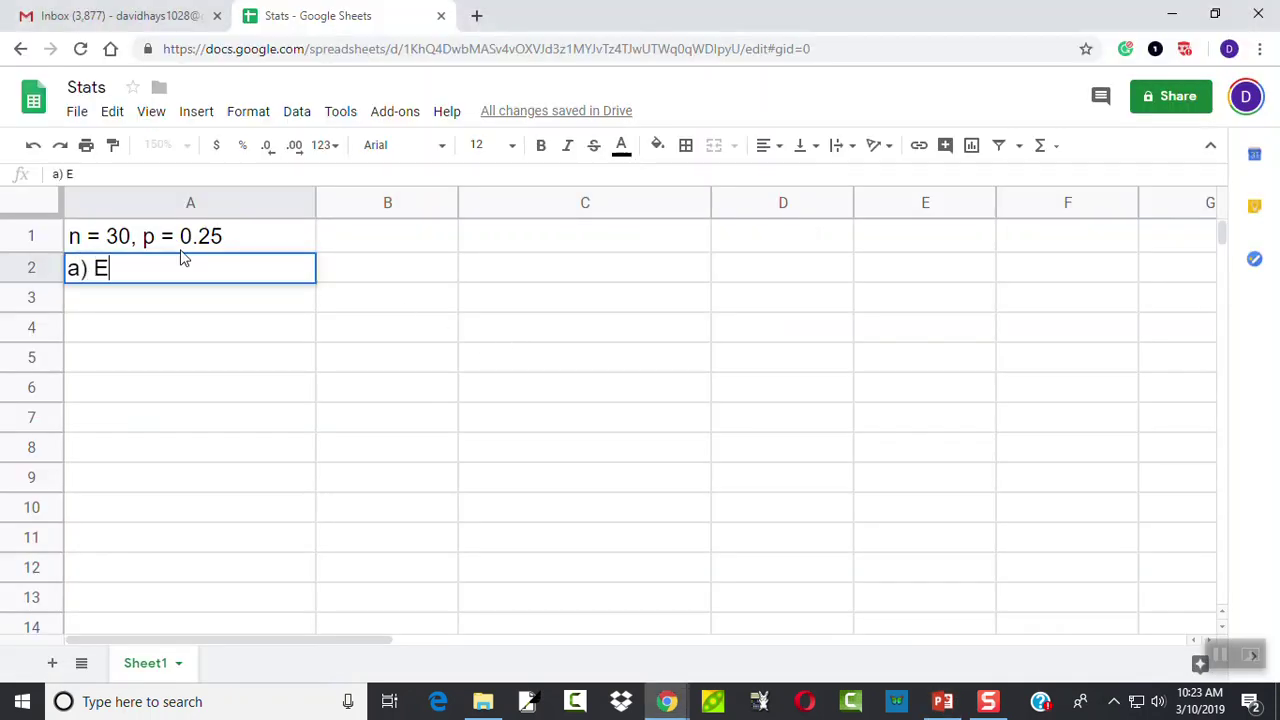
{"action": "type", "text": "xactly 8"}
{"action": "key", "text": "Tab"}
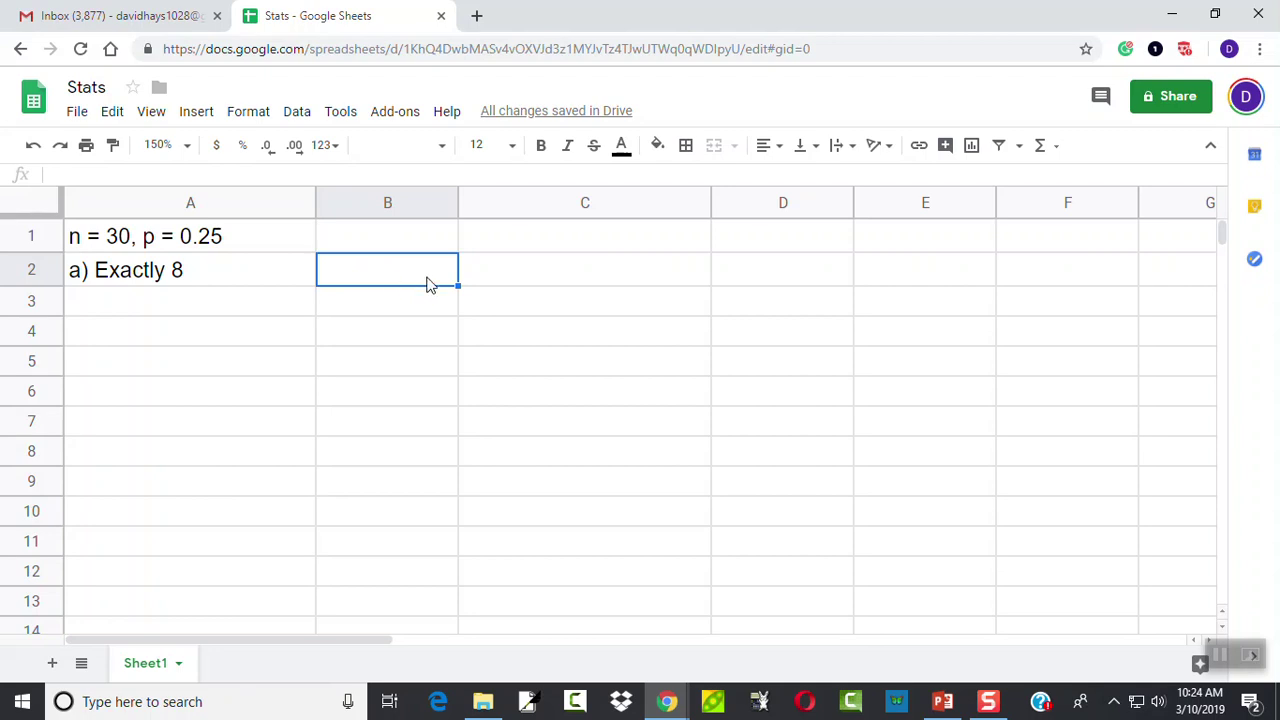
Step: Consult the Finding Probabilities slide in PowerPoint and enter "x = 8" in cell B2 of the Google Sheets spreadsheet
{"action": "right_click", "coordinate": [405, 434]}
{"action": "left_click", "coordinate": [380, 274]}
{"action": "key", "text": "alt+Tab"}
{"action": "left_click", "coordinate": [101, 342]}
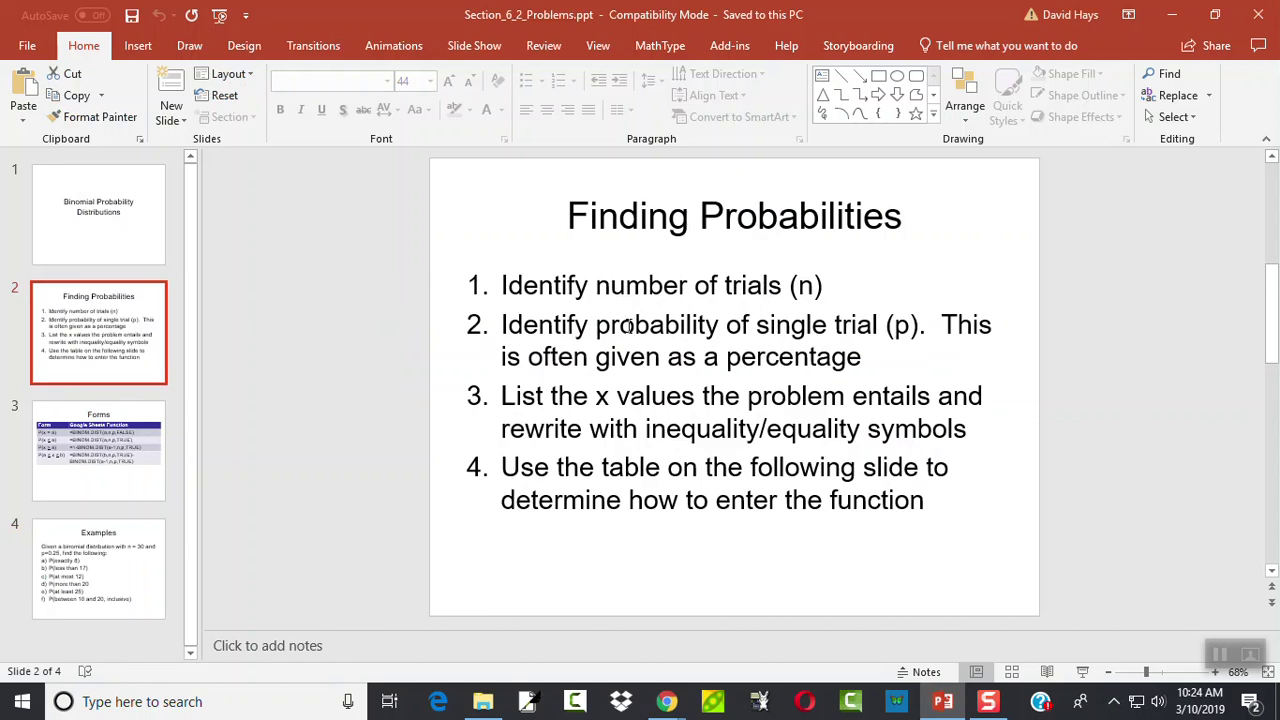
{"action": "key", "text": "alt+Tab"}
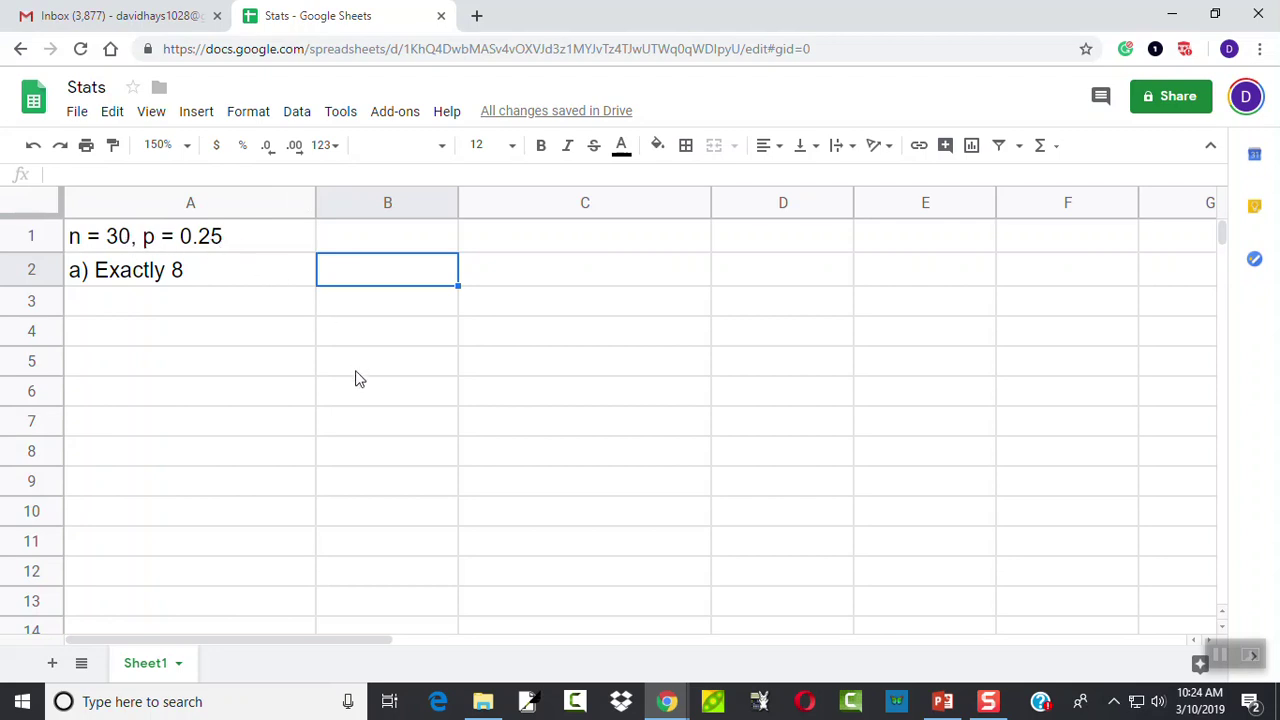
{"action": "key", "text": "alt+Tab"}
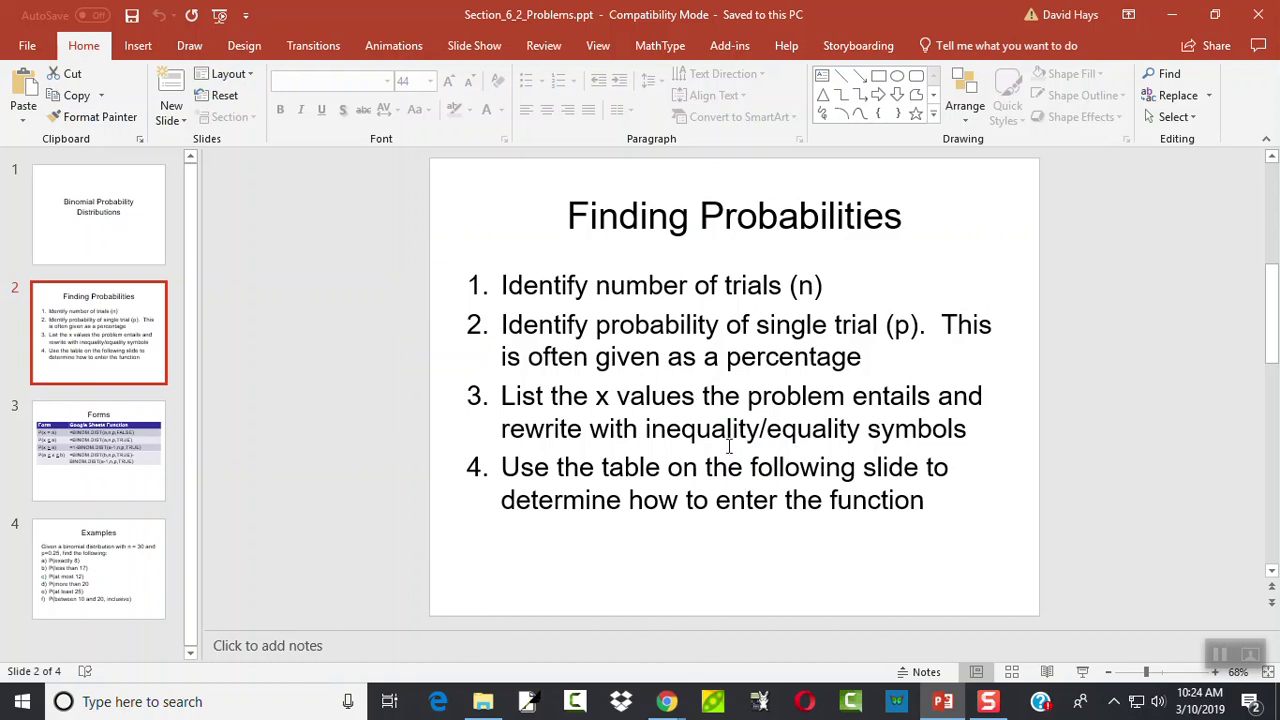
{"action": "key", "text": "alt+Tab"}
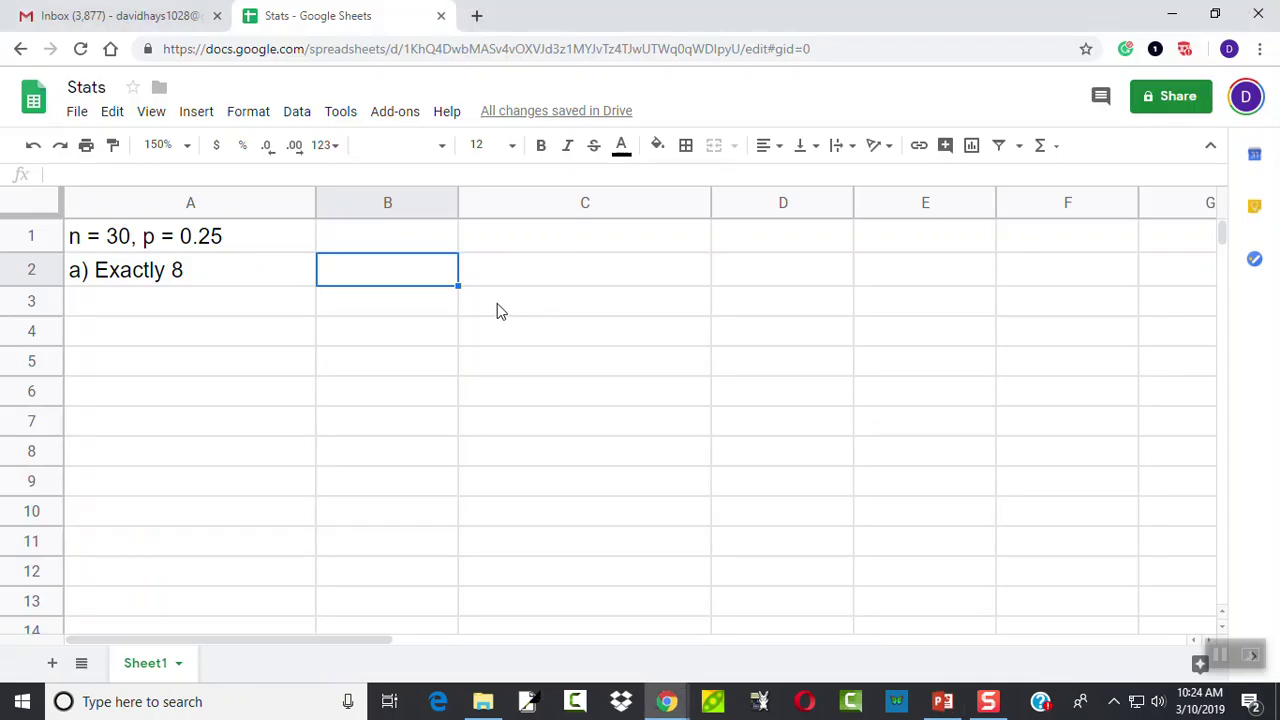
{"action": "type", "text": "x = 8"}
{"action": "key", "text": "Tab"}
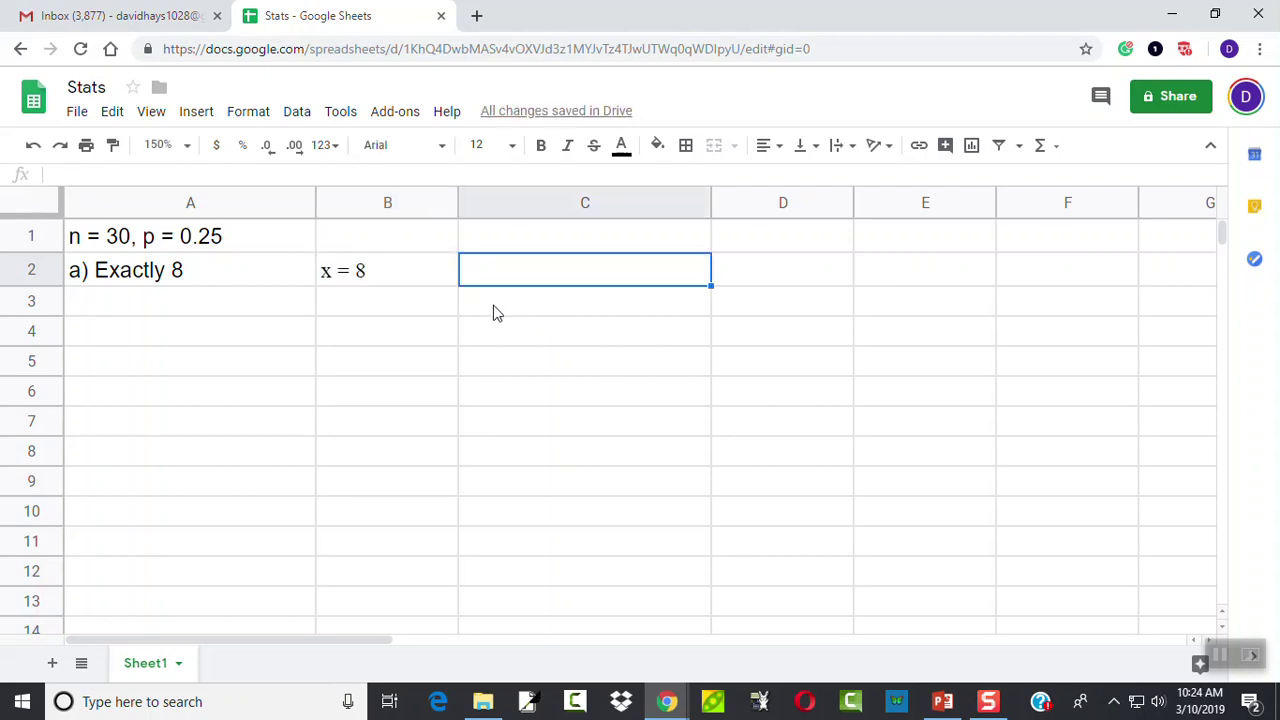
Step: Consult the Forms slide in PowerPoint and enter "P(x = 8) so a = 8" in cell C2 of the Google Sheets spreadsheet
{"action": "key", "text": "alt+Tab"}
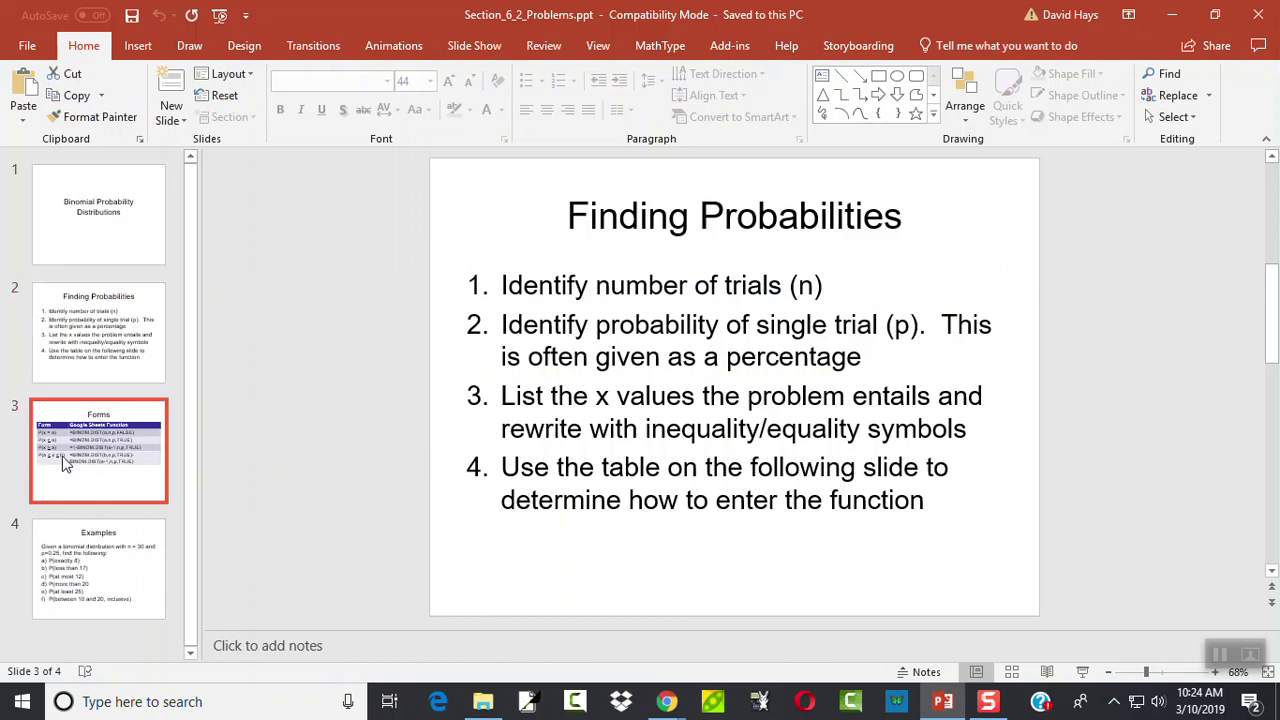
{"action": "left_click", "coordinate": [66, 466]}
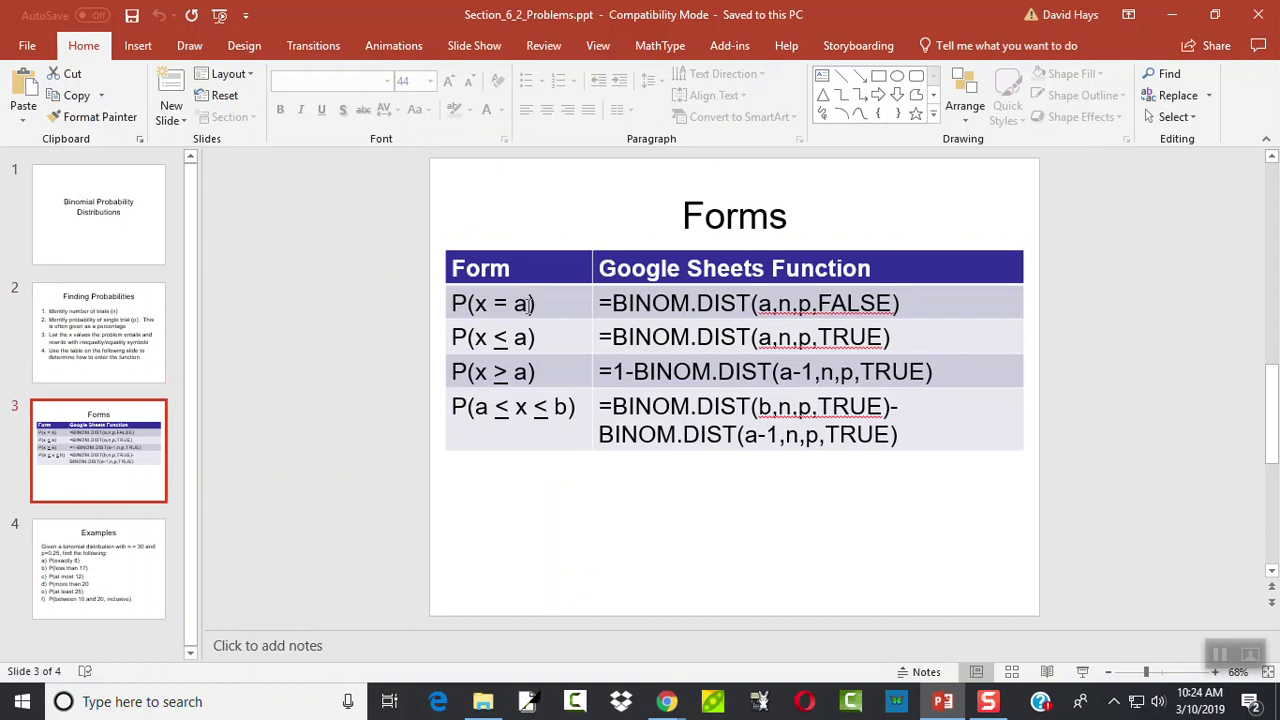
{"action": "key", "text": "alt+Tab"}
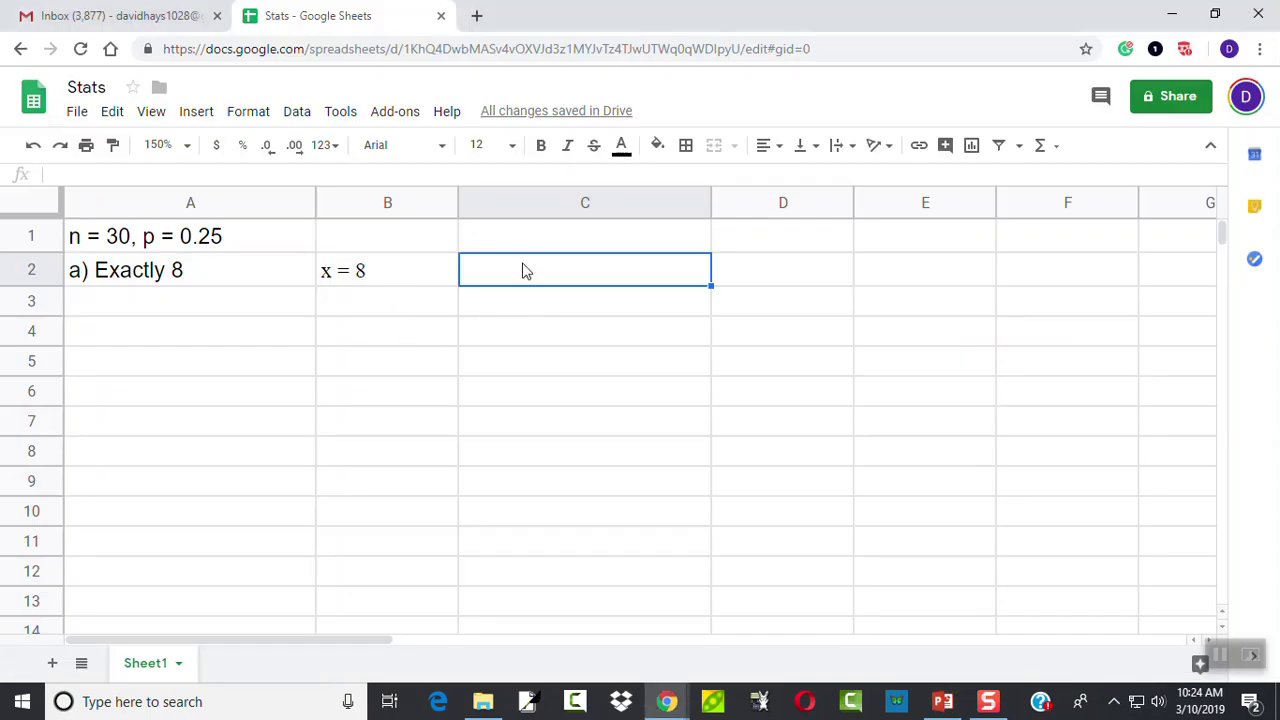
{"action": "type", "text": "("}
{"action": "key", "text": "BackSpace"}
{"action": "type", "text": "P(x = 8"}
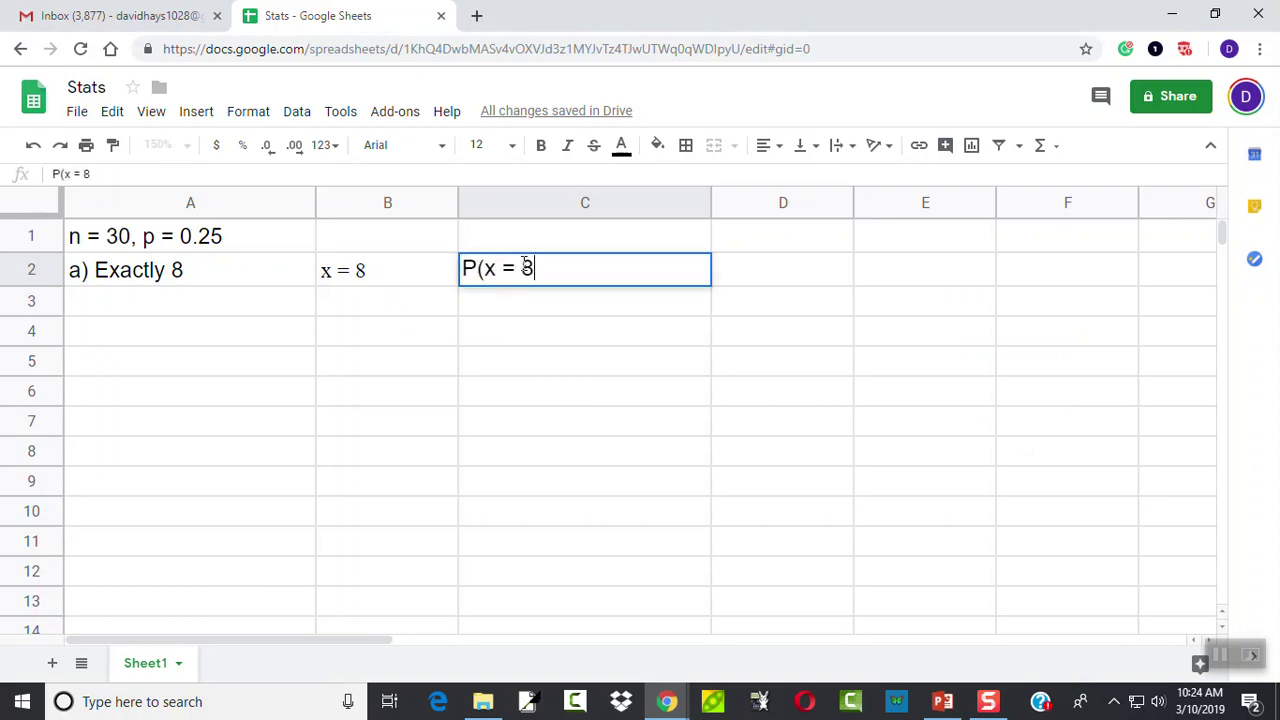
{"action": "type", "text": ") so a = 8"}
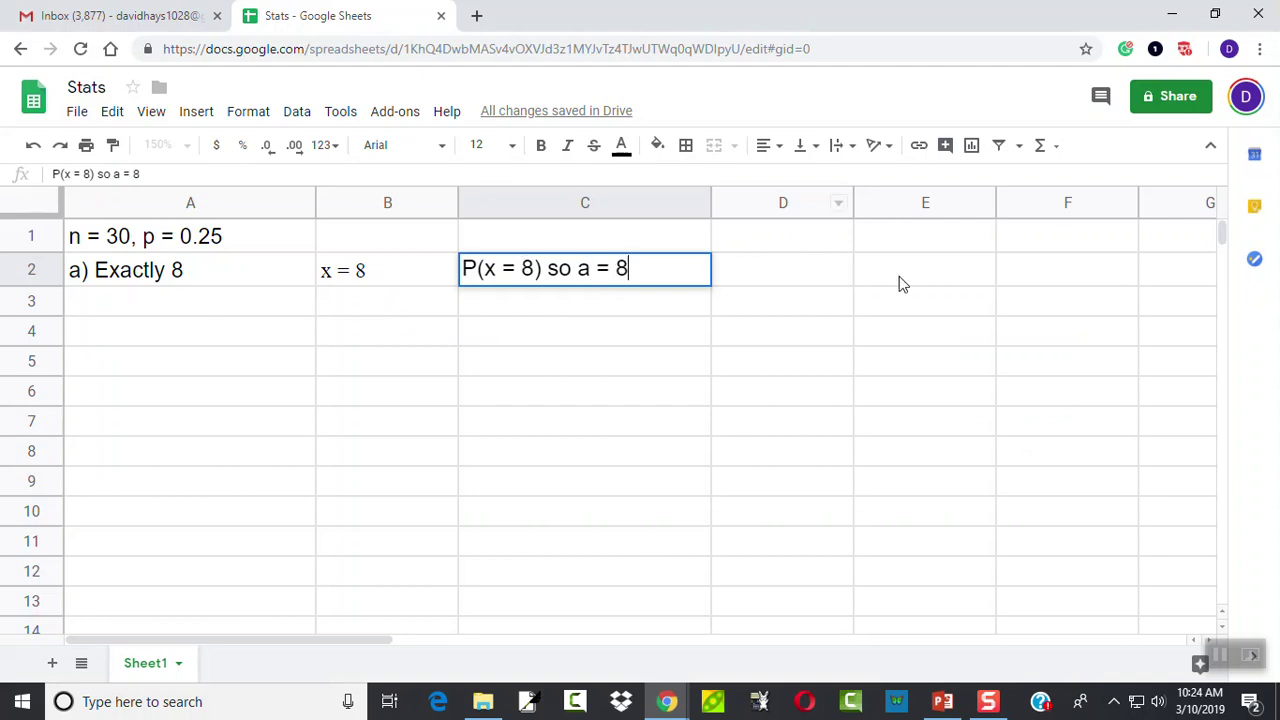
{"action": "key", "text": "Tab"}
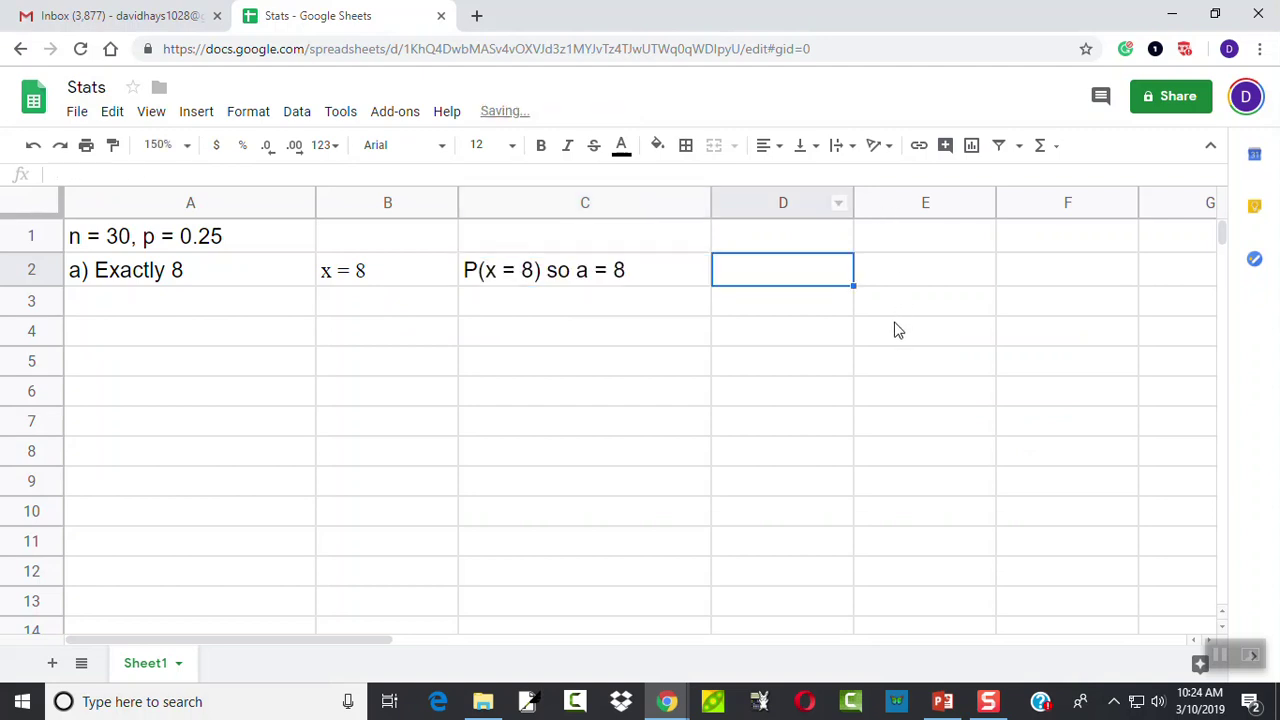
Step: Start a BINOM.DIST formula in cell D2 with 8 as the number of successes, following the Forms slide in PowerPoint
{"action": "key", "text": "alt+Tab"}
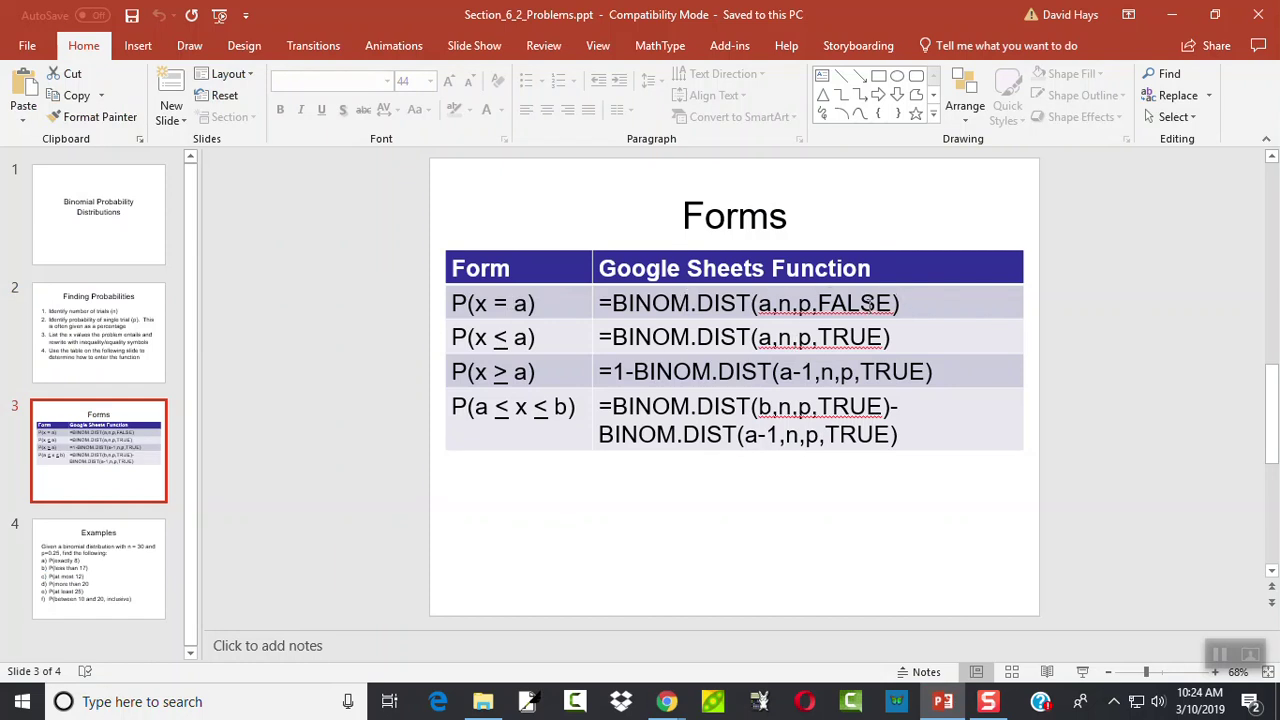
{"action": "key", "text": "alt+Tab"}
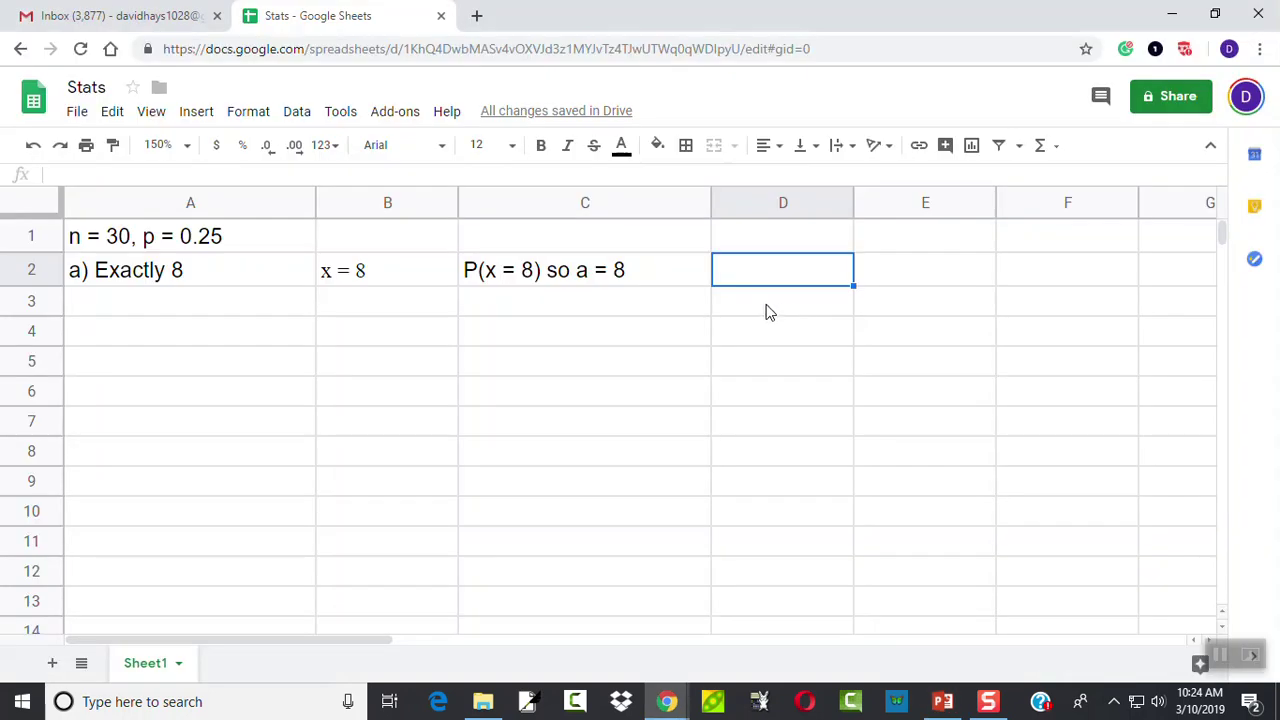
{"action": "type", "text": "=B"}
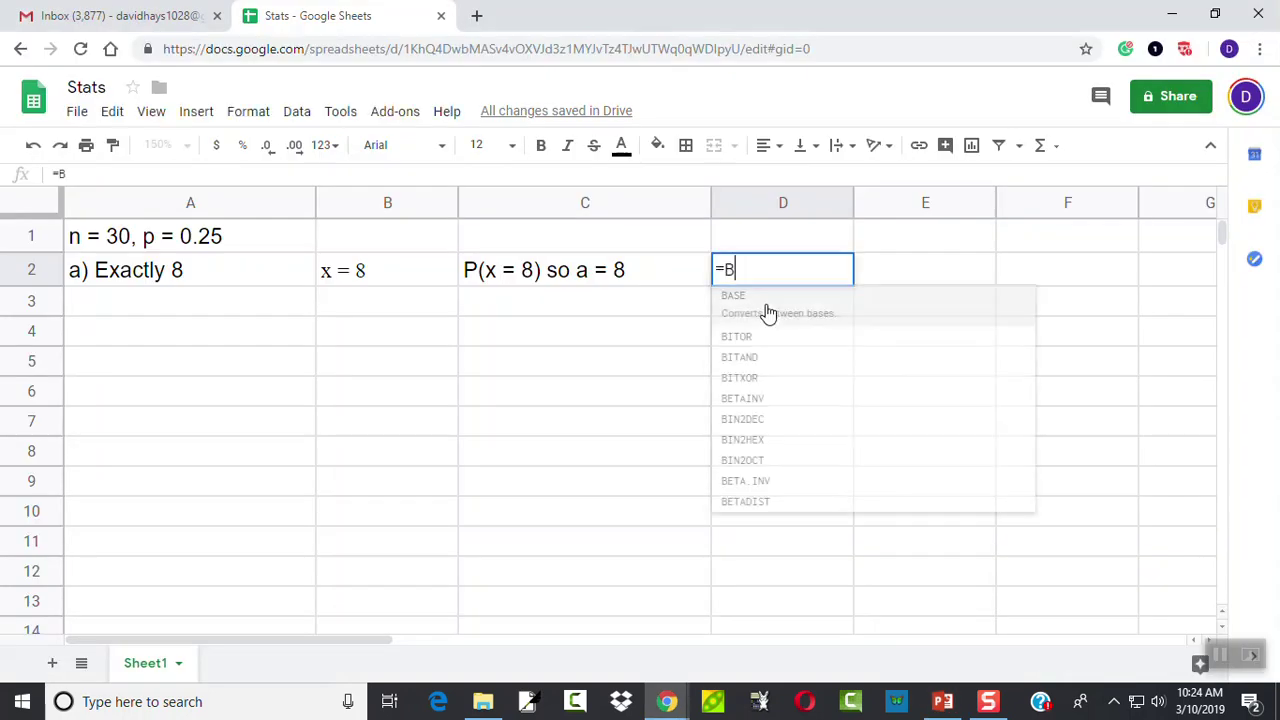
{"action": "type", "text": "INOM.DIST("}
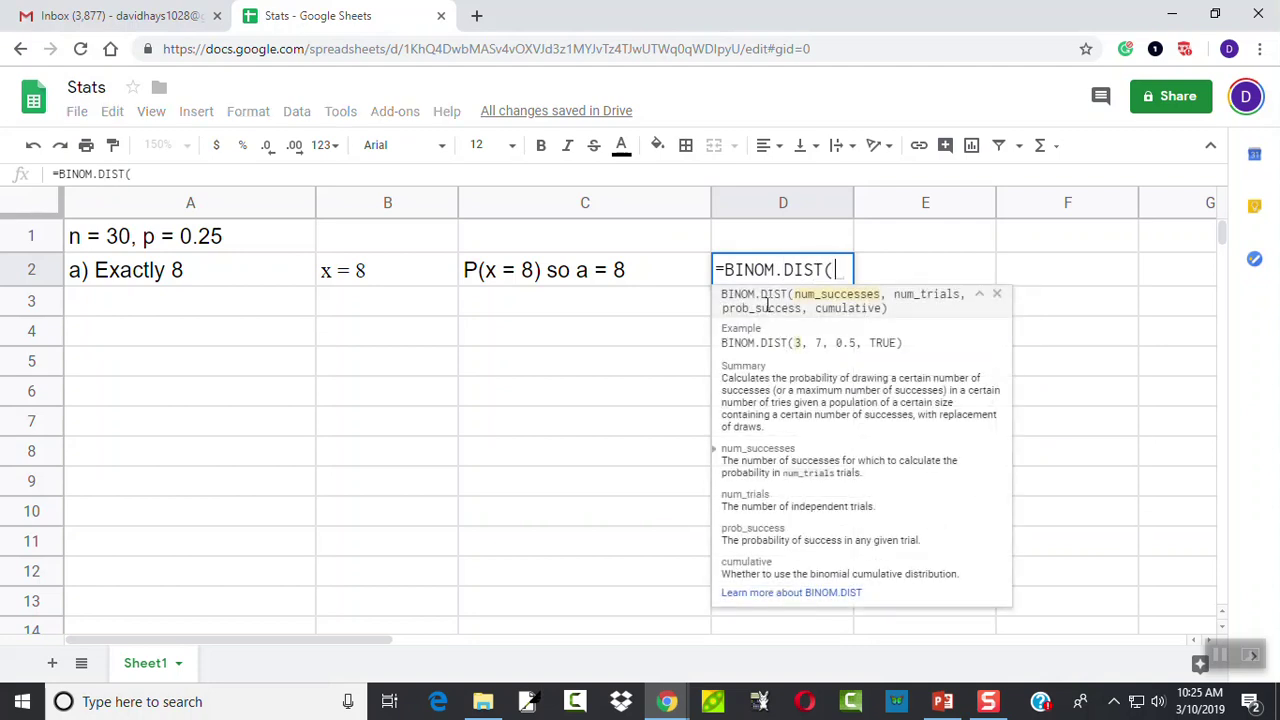
{"action": "key", "text": "alt+Tab"}
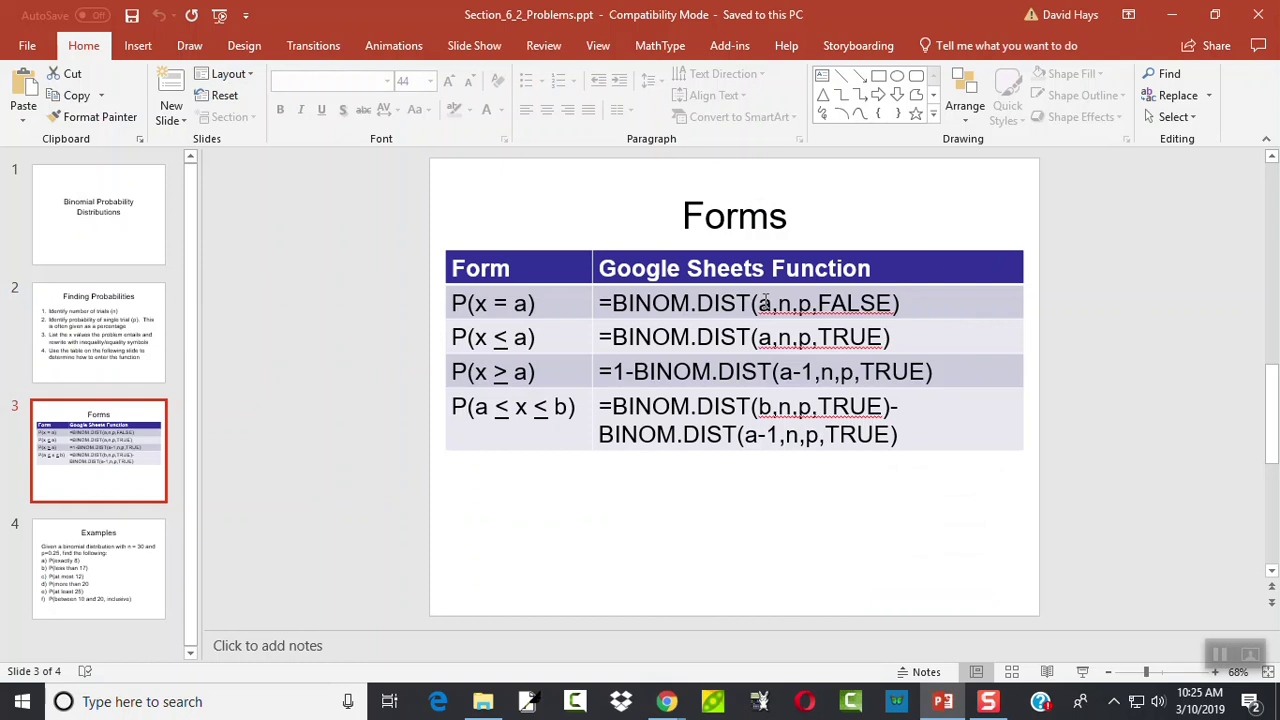
{"action": "key", "text": "alt+Tab"}
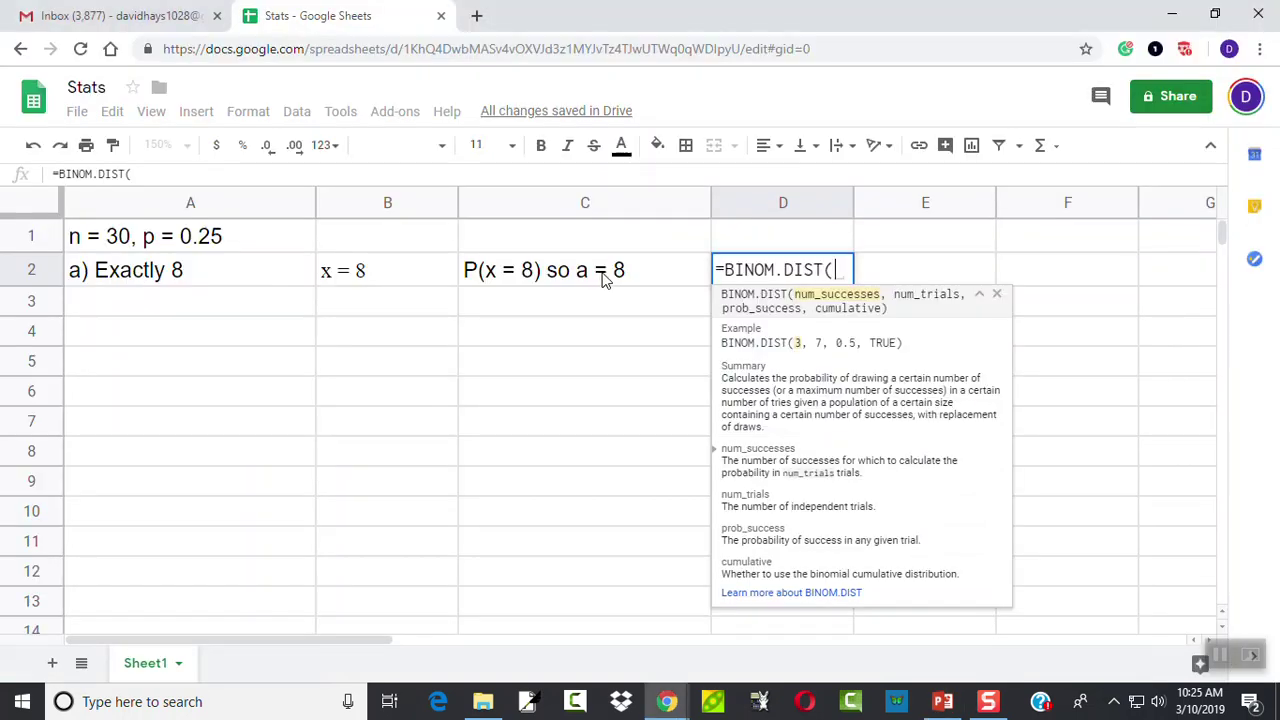
{"action": "type", "text": "8,"}
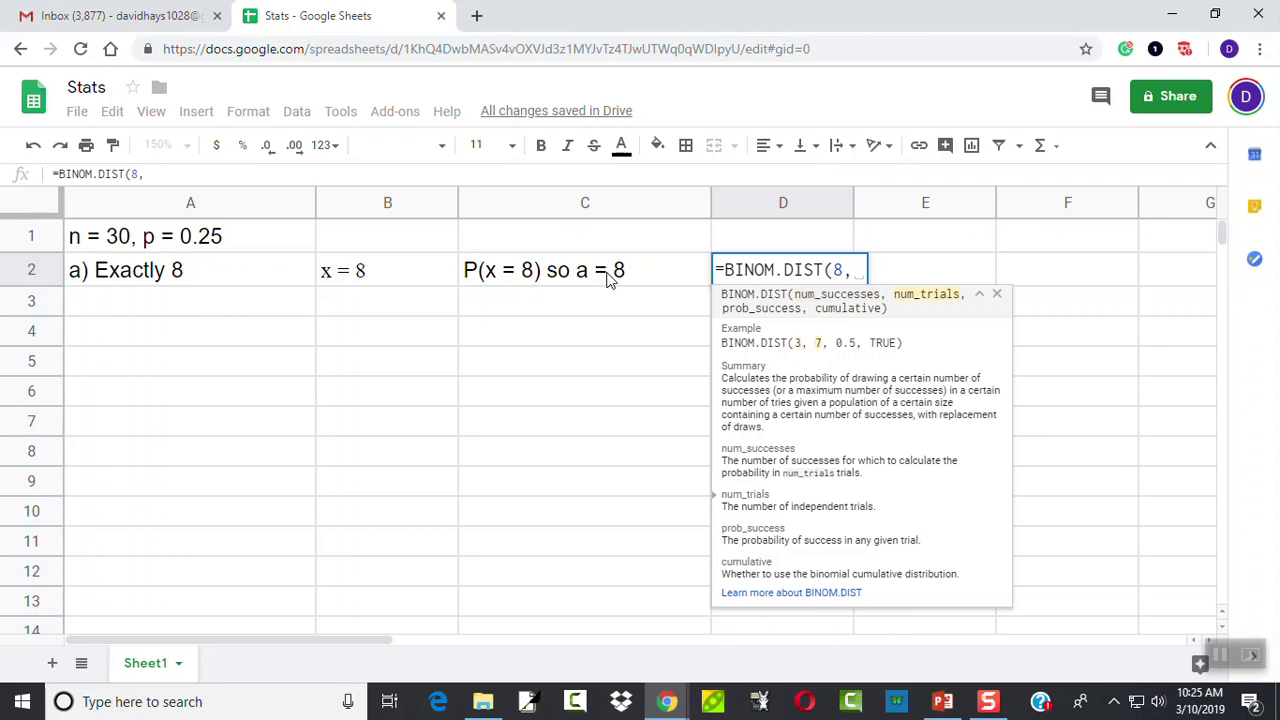
Step: Add 30 trials and a success probability of 0.25 to the BINOM.DIST formula in cell D2, following the Forms slide in PowerPoint
{"action": "key", "text": "alt+Tab"}
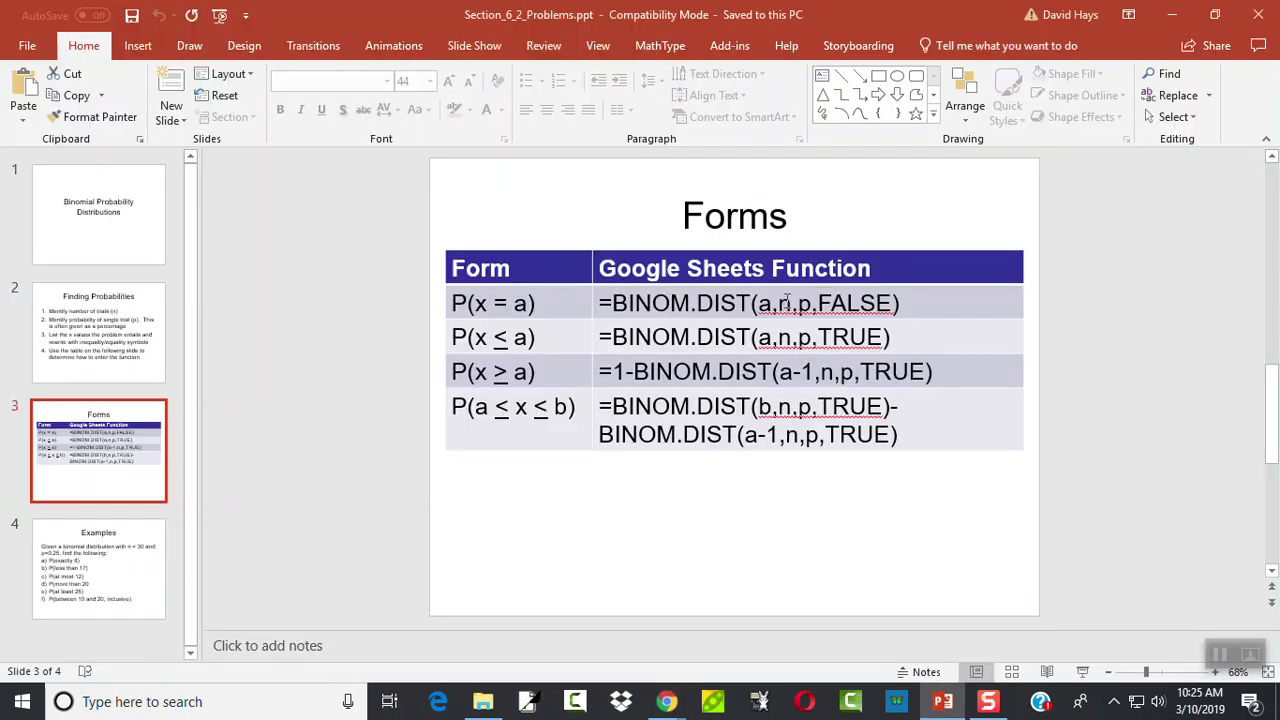
{"action": "key", "text": "alt+Tab"}
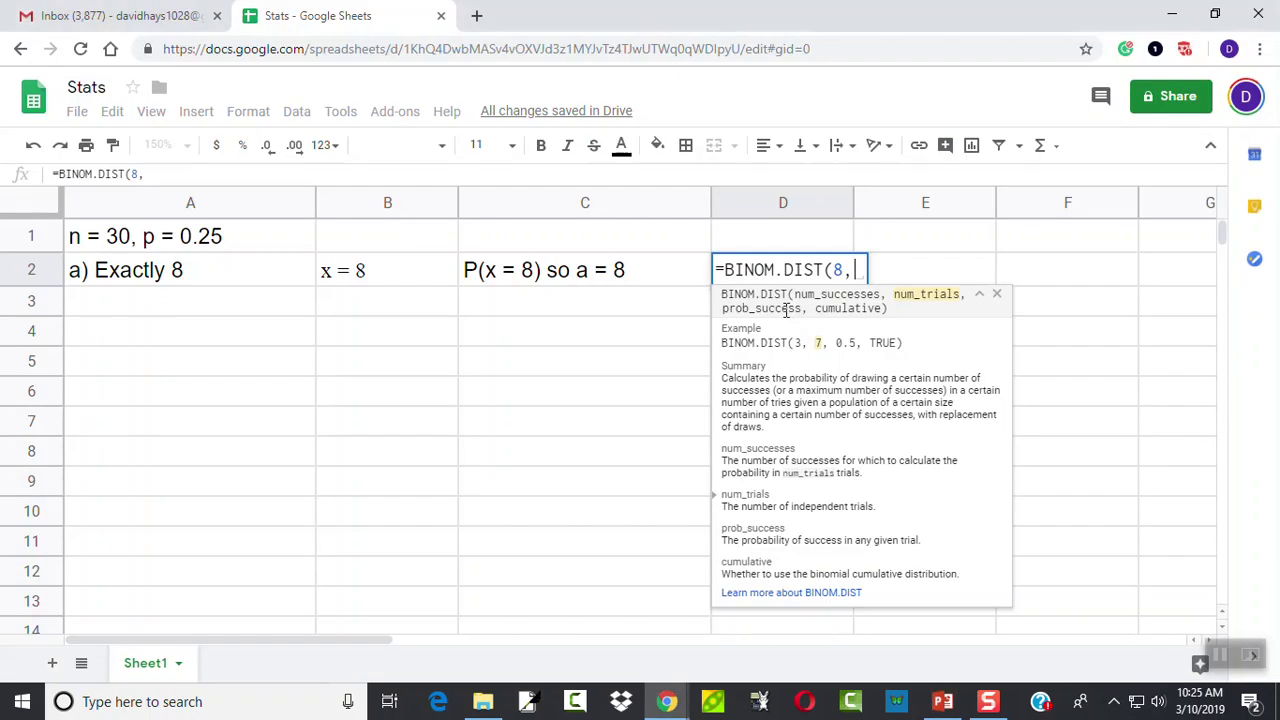
{"action": "type", "text": "30,"}
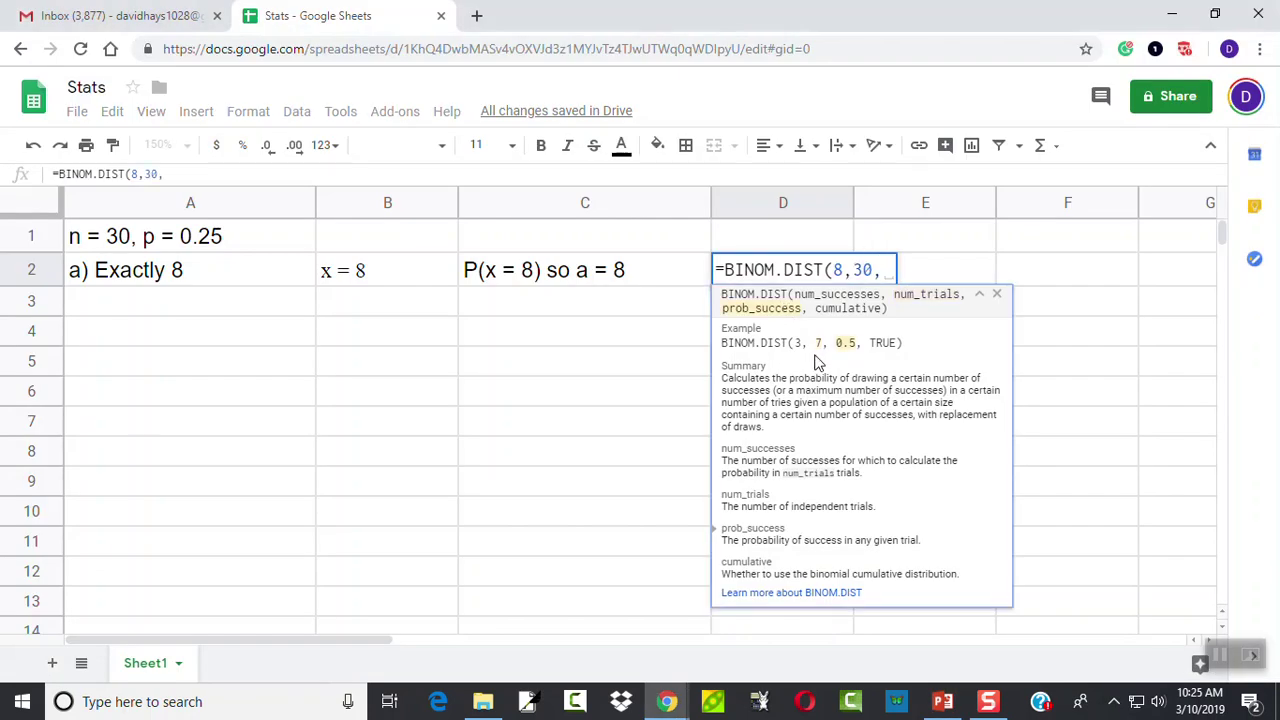
{"action": "key", "text": "alt+Tab"}
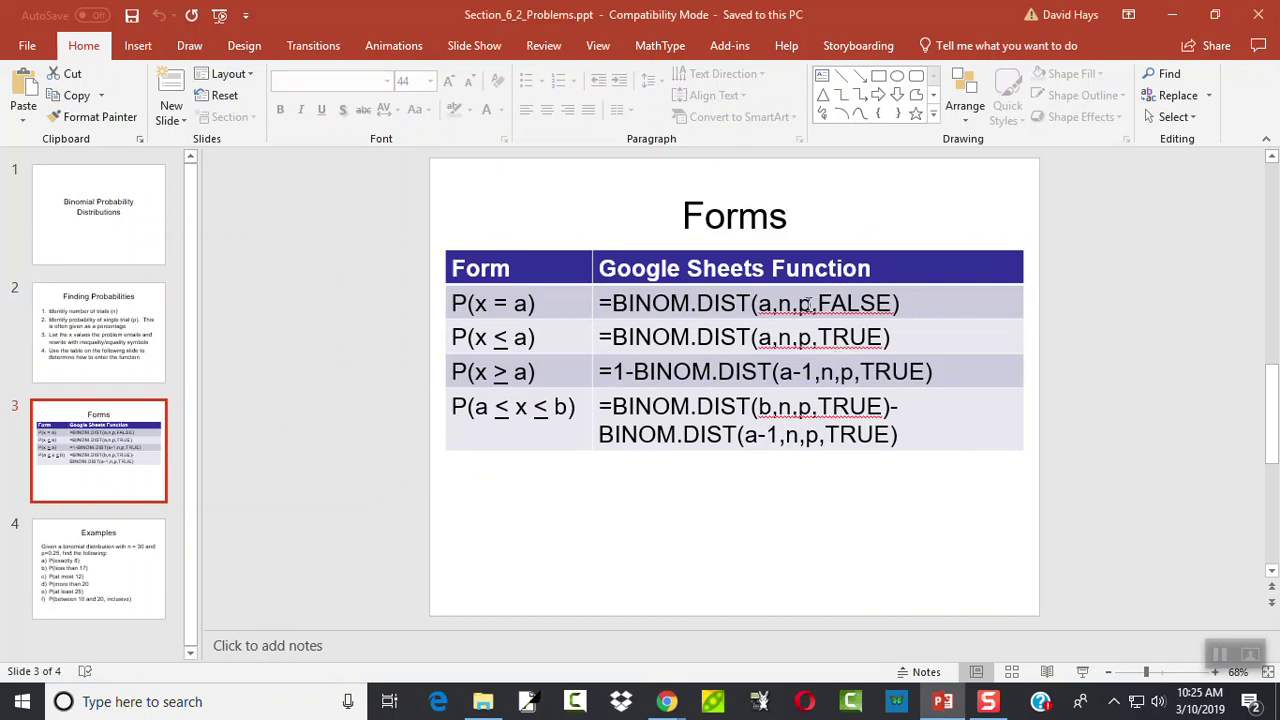
{"action": "left_click_drag", "start_coordinate": [906, 303], "coordinate": [598, 303]}
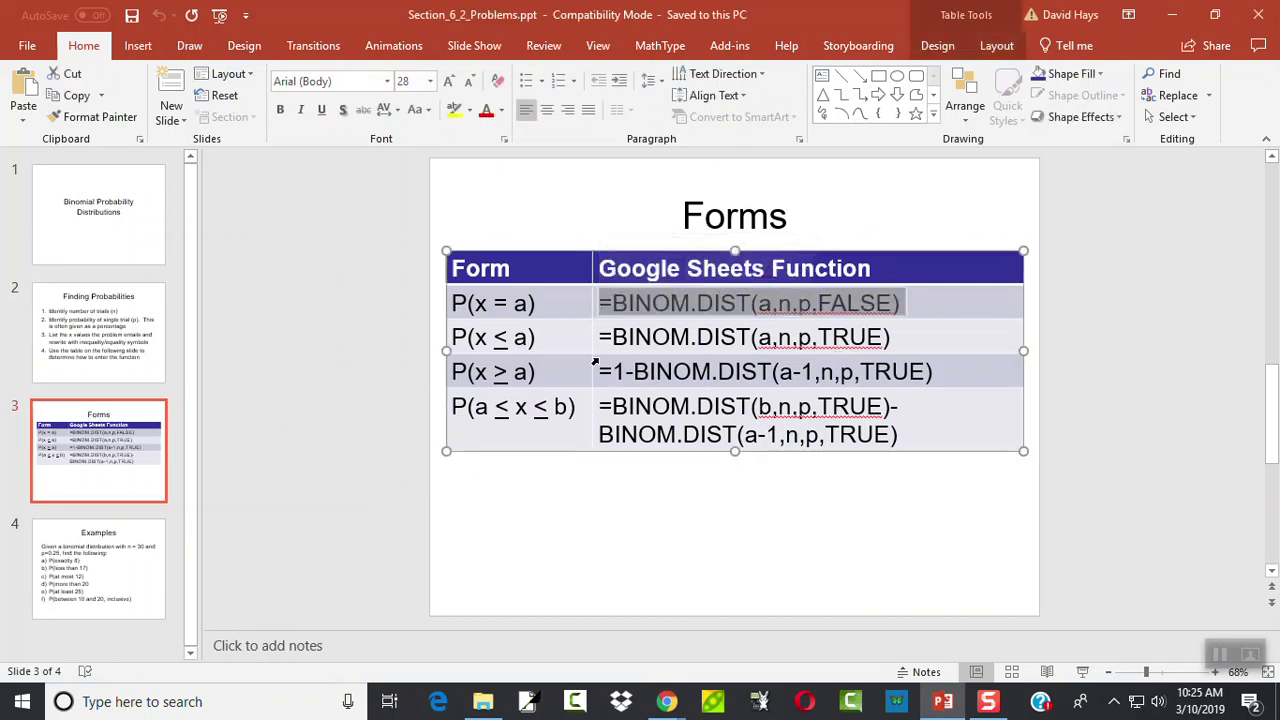
{"action": "key", "text": "alt+Tab"}
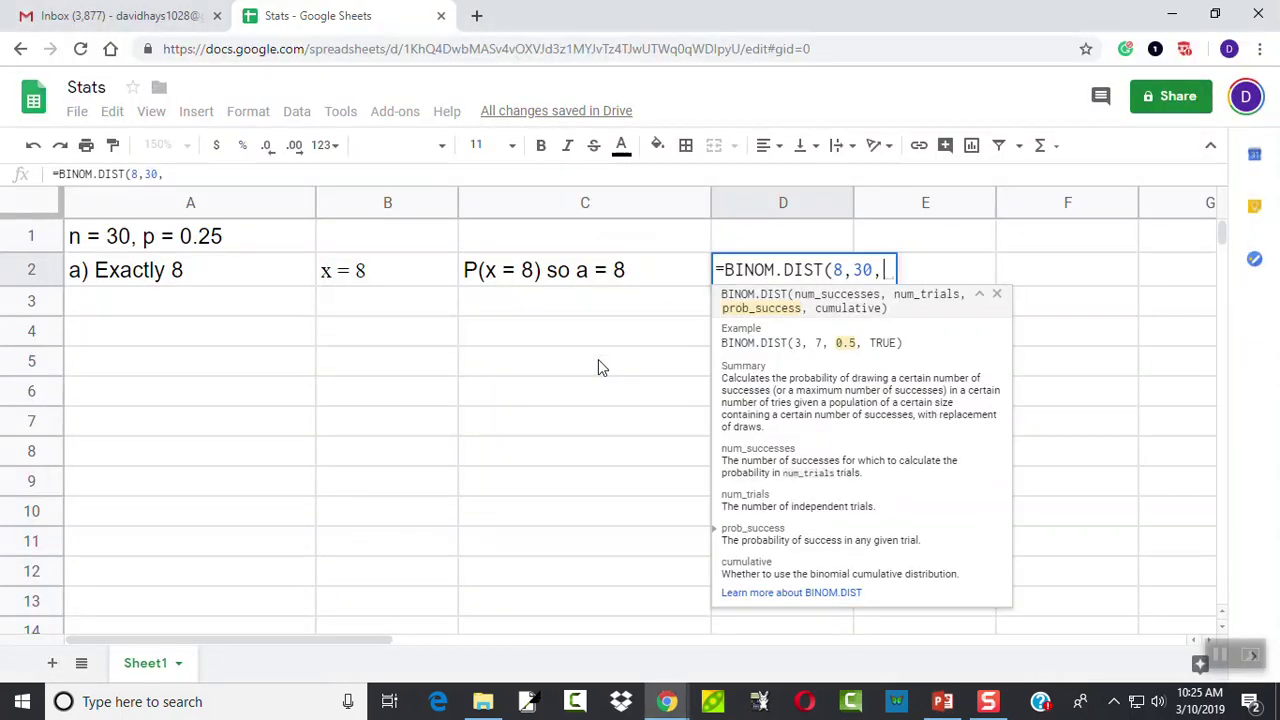
{"action": "type", "text": "0.25,"}
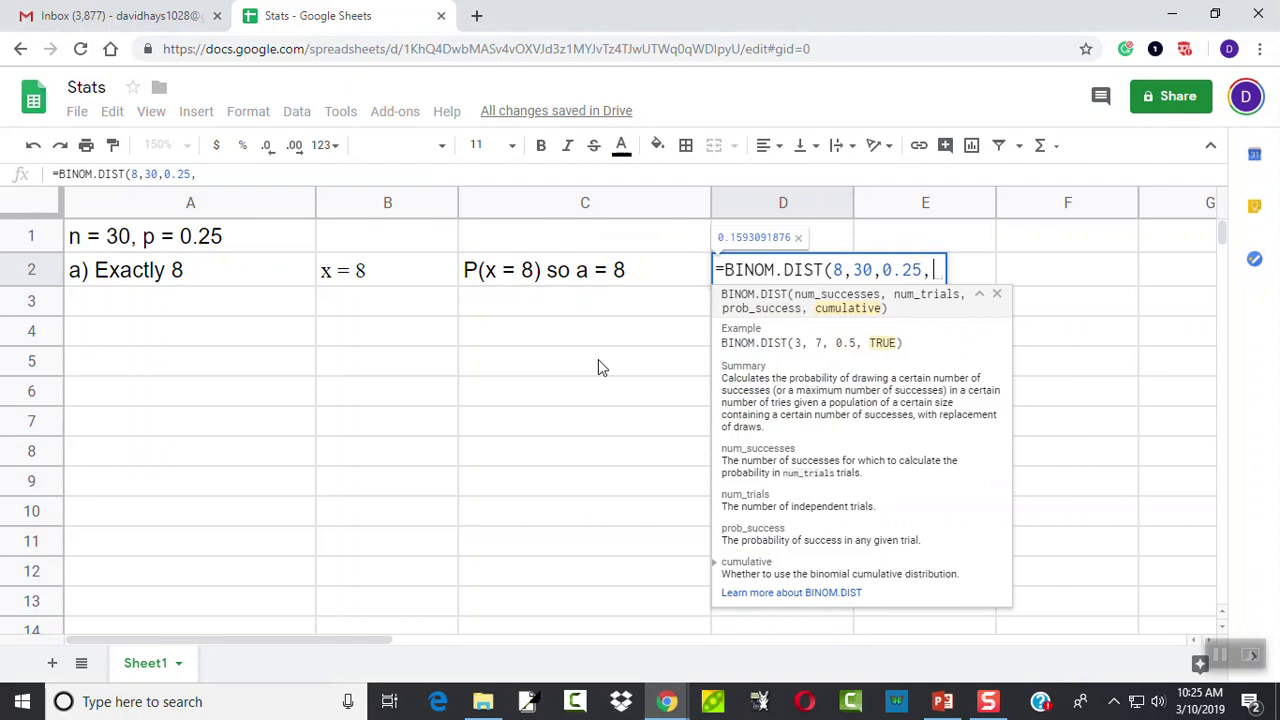
Step: Check the Forms slide in PowerPoint and complete the BINOM.DIST formula in cell D2 with FALSE as the cumulative argument
{"action": "key", "text": "alt+Tab"}
{"action": "key", "text": "alt+Tab"}
{"action": "type", "text": "FALSE)"}
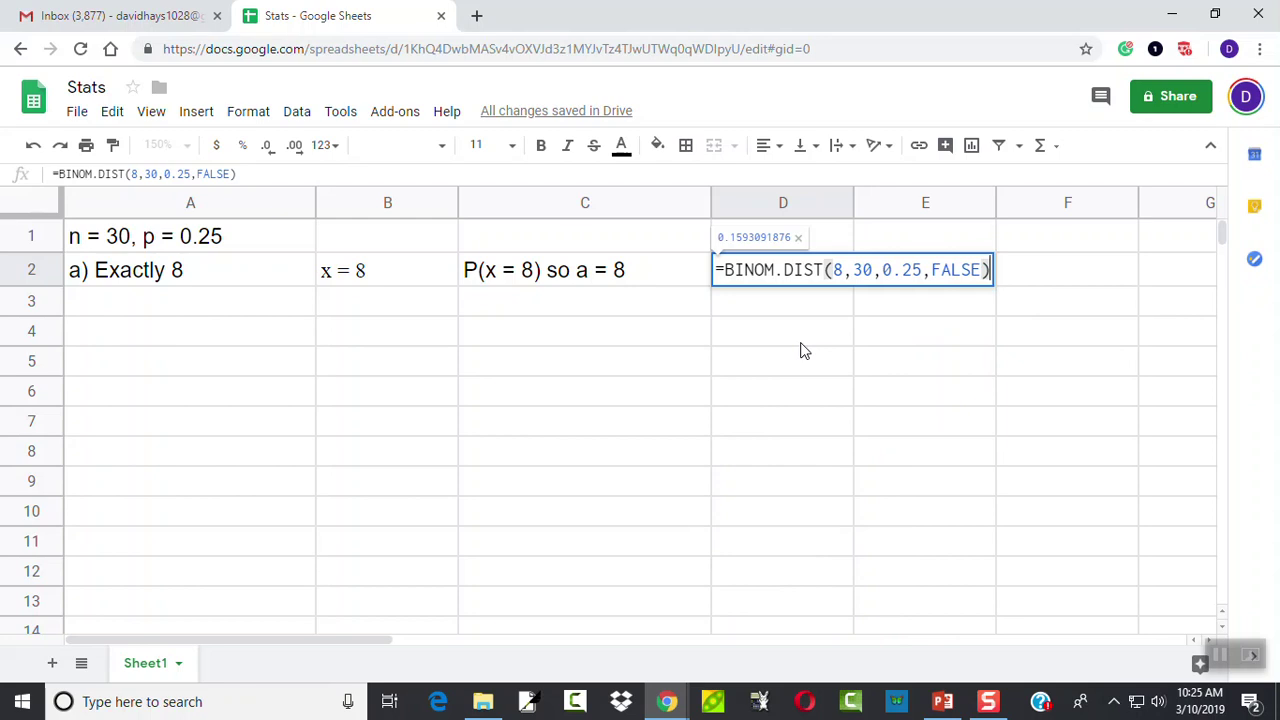
{"action": "key", "text": "Return"}
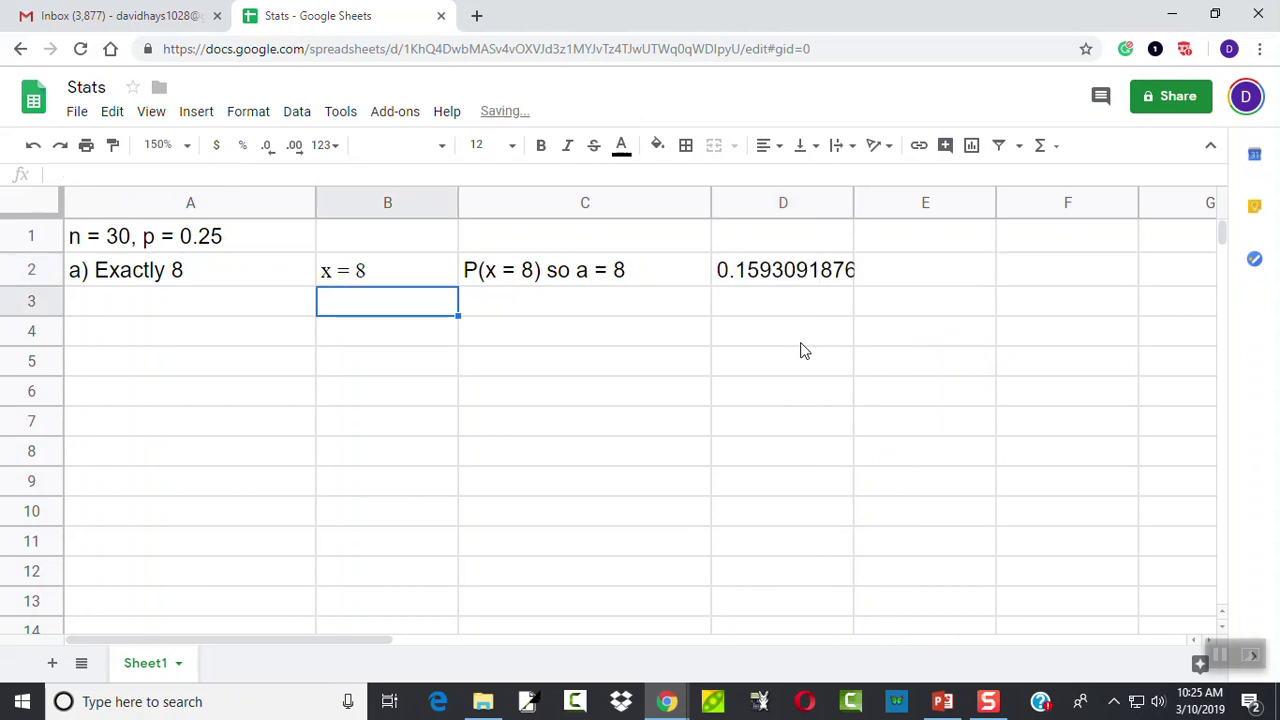
Step: Check the Examples slide in PowerPoint and enter "b) Less than 17" in cell A3 of the Google Sheets spreadsheet
{"action": "key", "text": "Left"}
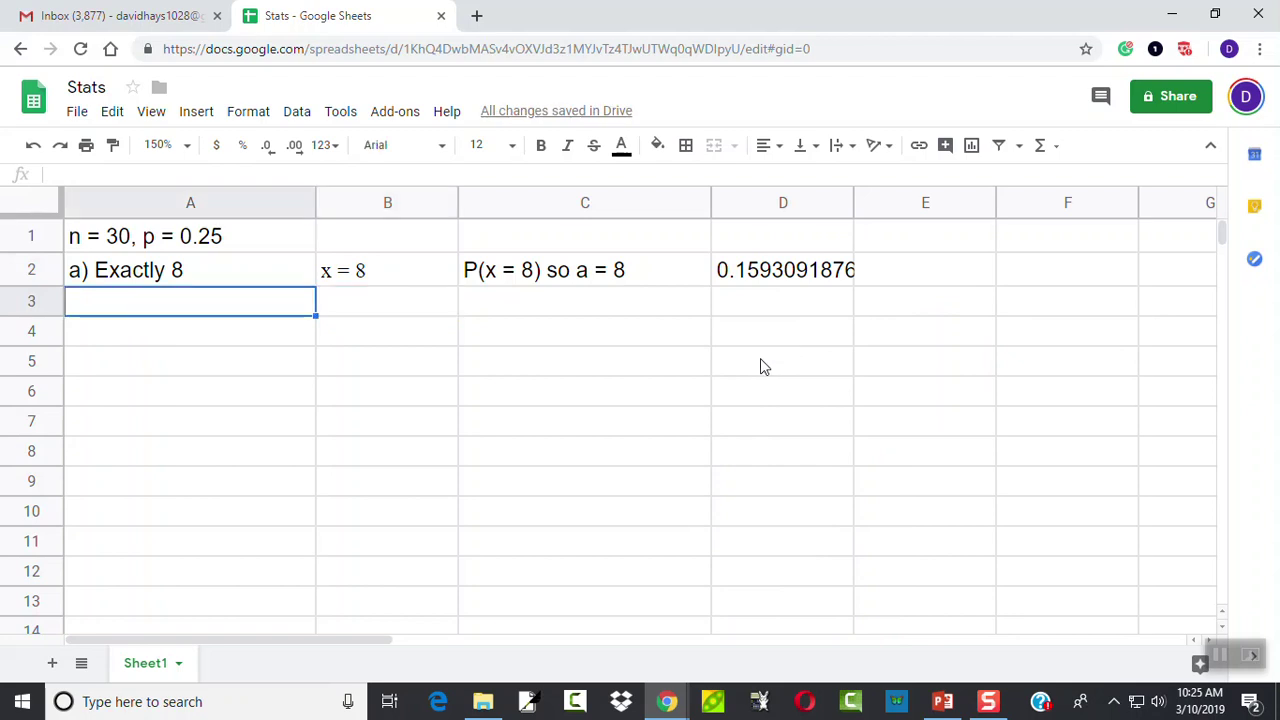
{"action": "key", "text": "alt+Tab"}
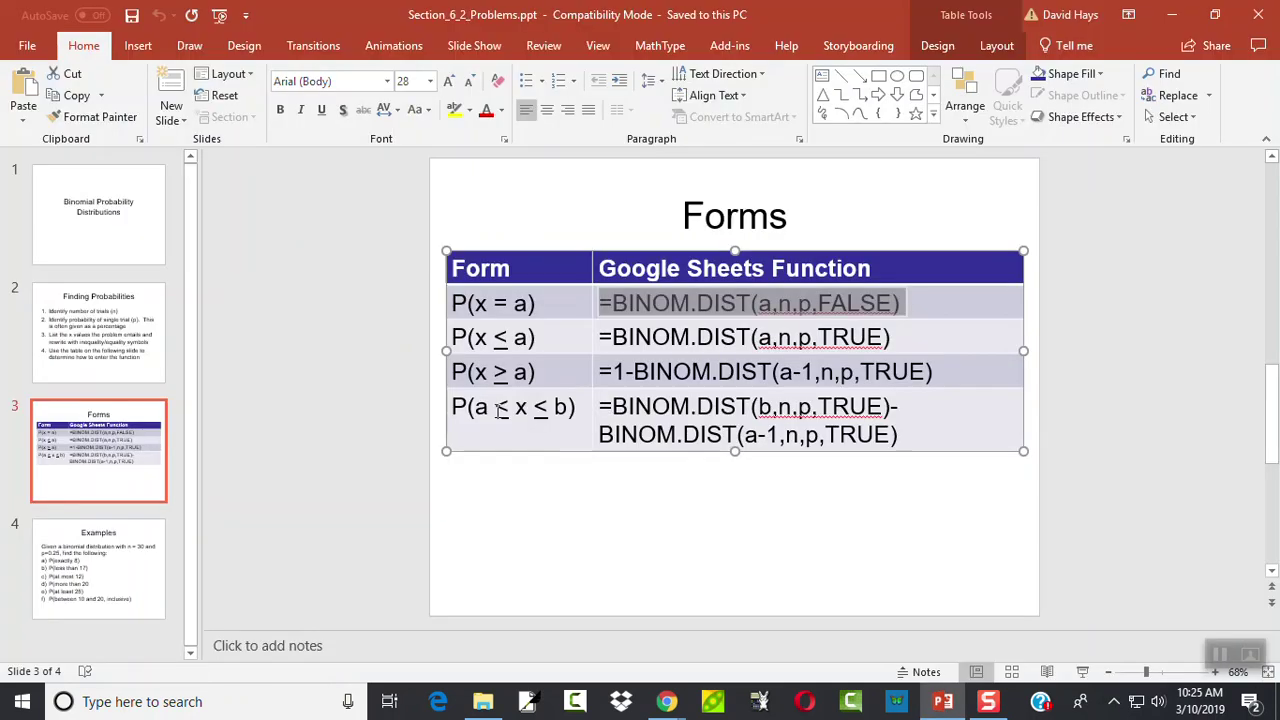
{"action": "left_click", "coordinate": [106, 598]}
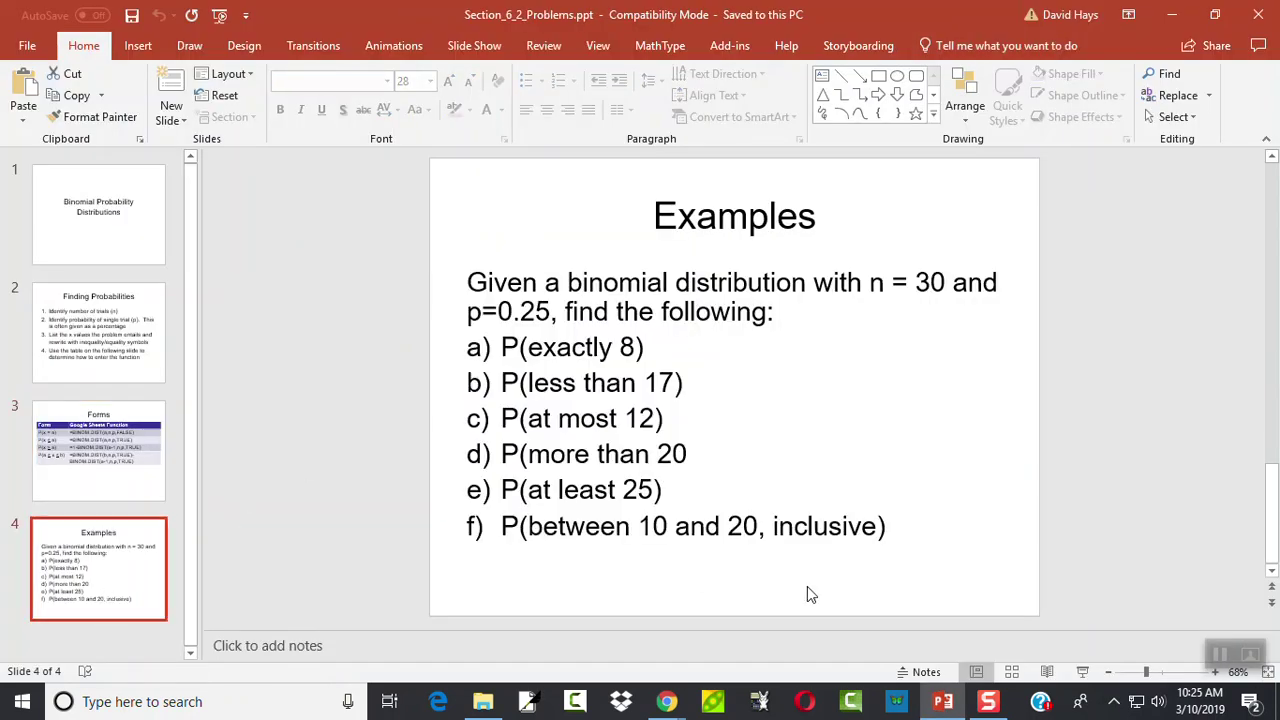
{"action": "key", "text": "alt+Tab"}
{"action": "type", "text": "b) Less than 17"}
{"action": "key", "text": "Tab"}
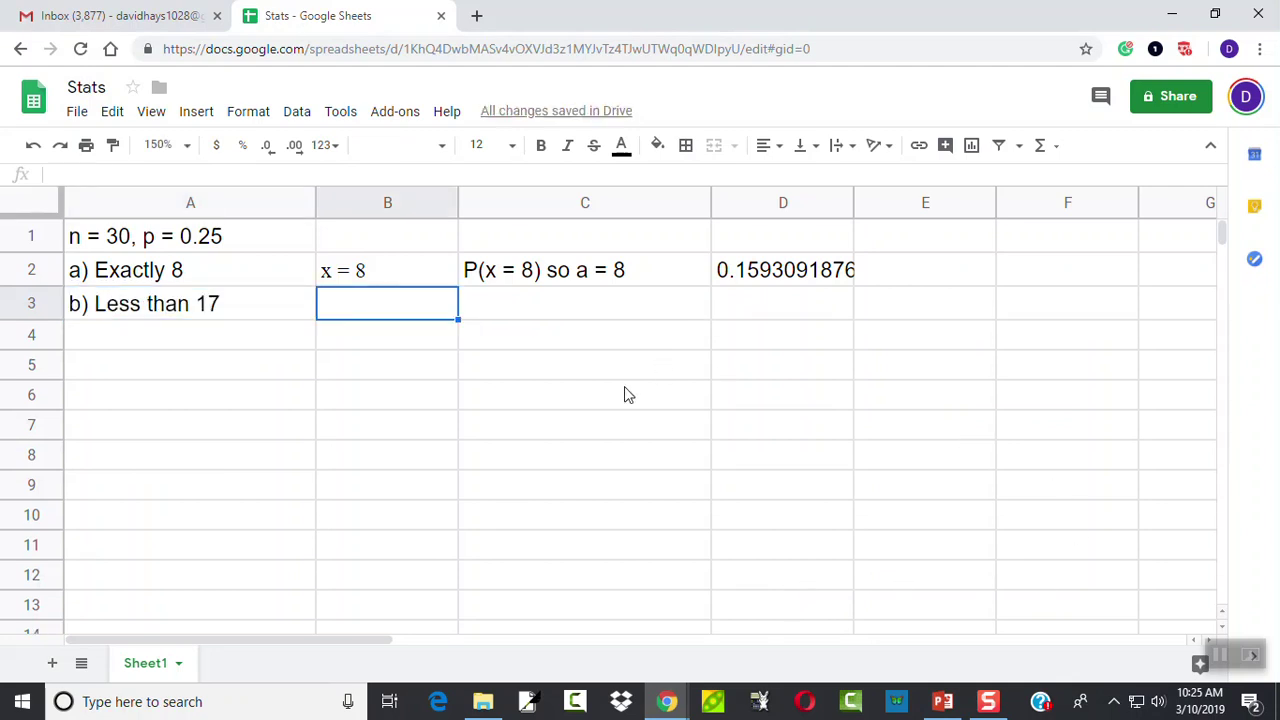
Step: Consult the Finding Probabilities slide in PowerPoint and enter "x = 0, 1, ..., 16" in cell B3 of the Google Sheets spreadsheet
{"action": "key", "text": "alt+Tab"}
{"action": "left_click", "coordinate": [92, 327]}
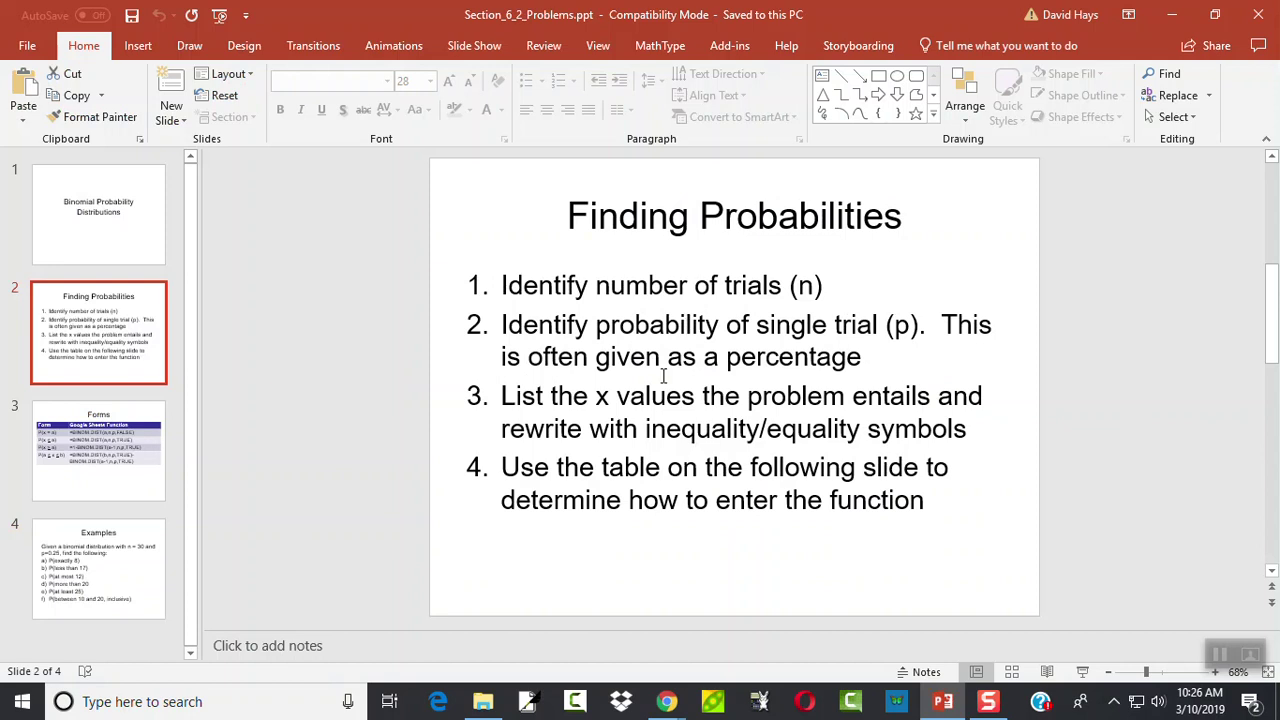
{"action": "key", "text": "alt+Tab"}
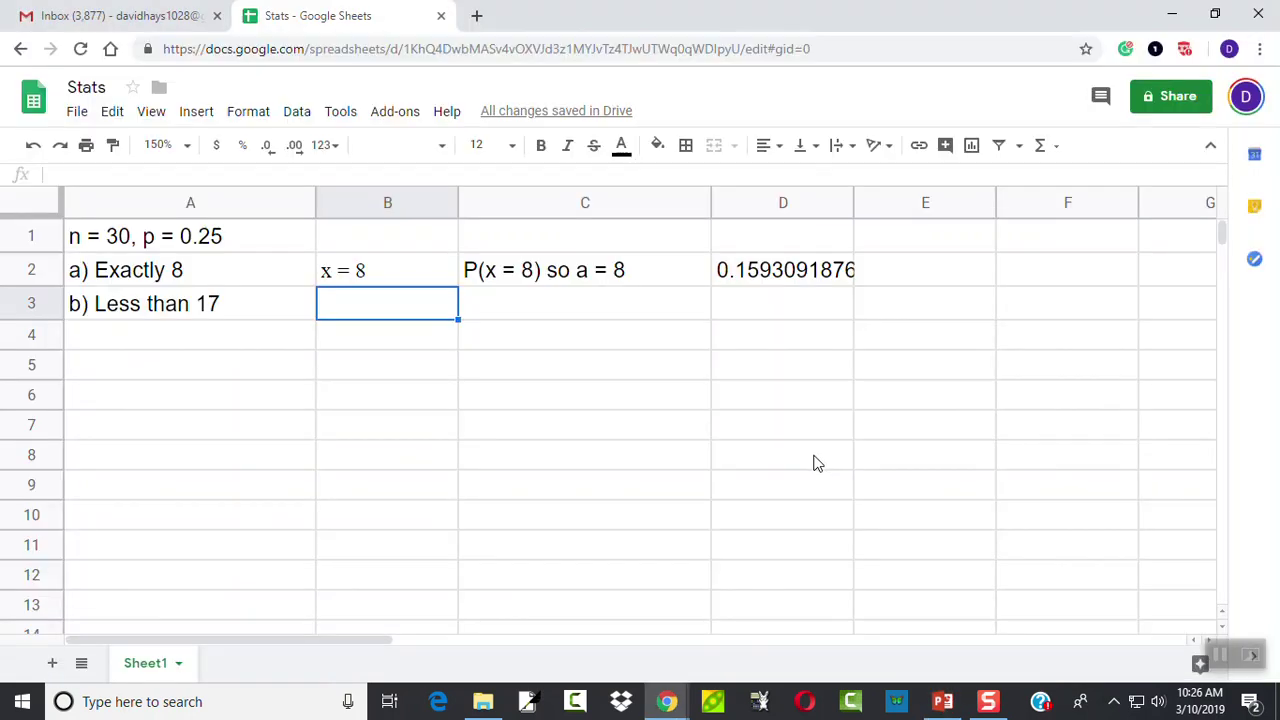
{"action": "type", "text": "x"}
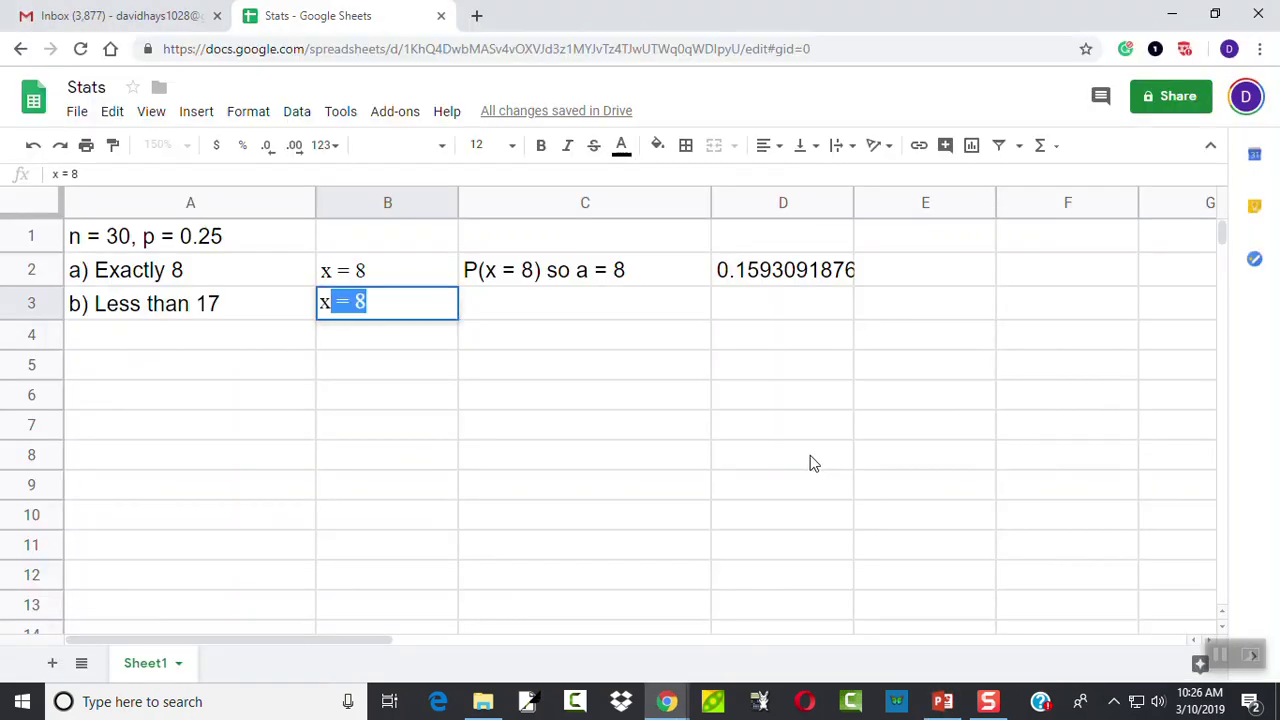
{"action": "type", "text": " = 0, 1, "}
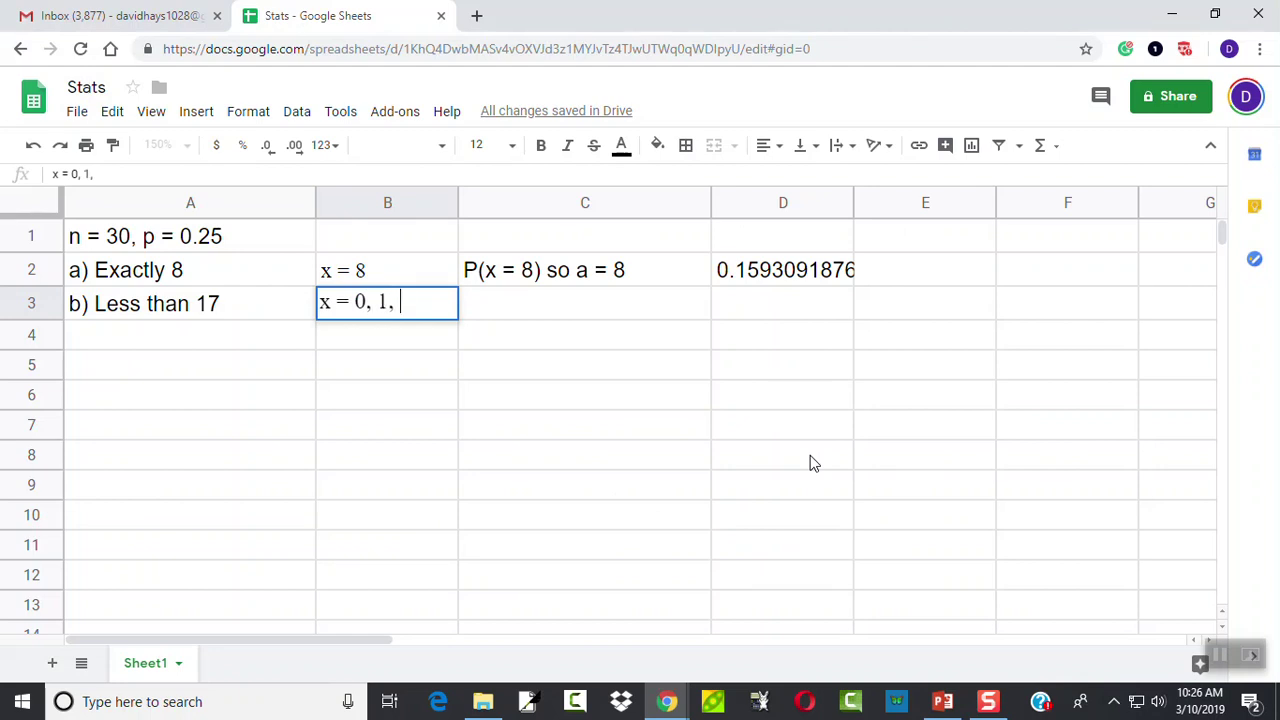
{"action": "type", "text": "..., 16"}
{"action": "key", "text": "Tab"}
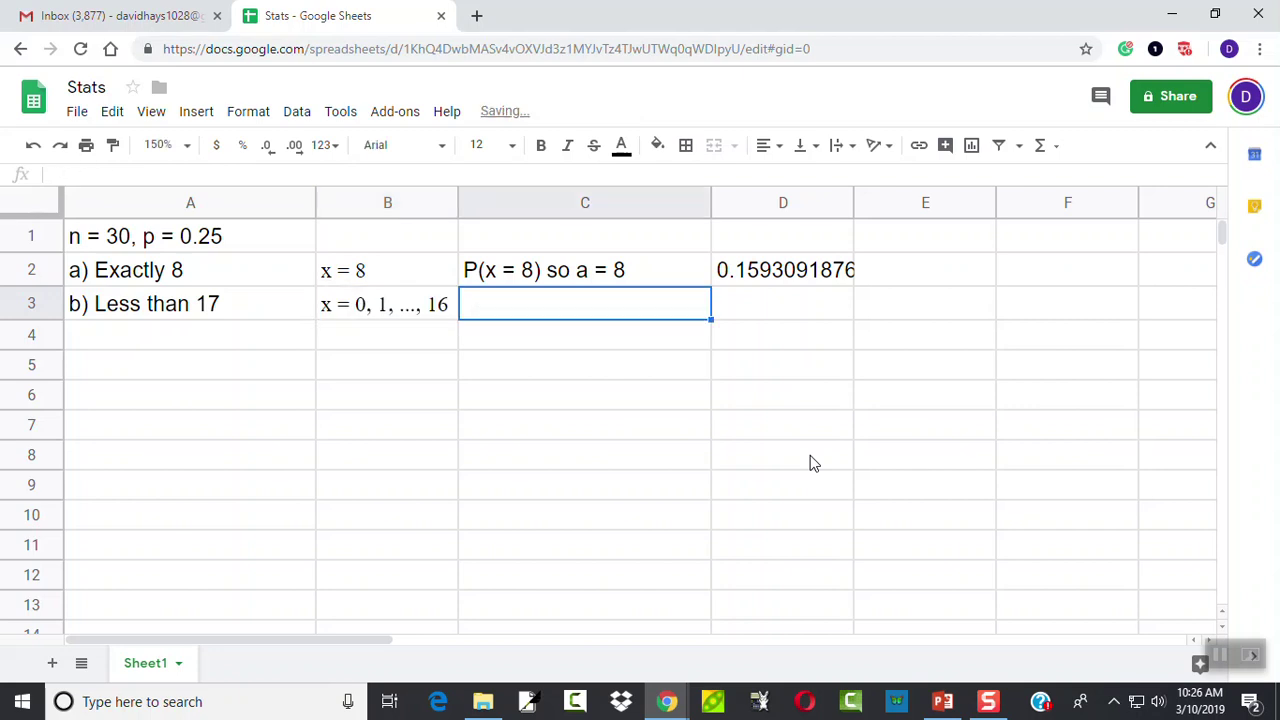
Step: Consult the Forms slide in PowerPoint and enter "P(x <= 16) so a = 16" in cell C3 of the Google Sheets spreadsheet
{"action": "key", "text": "alt+Tab"}
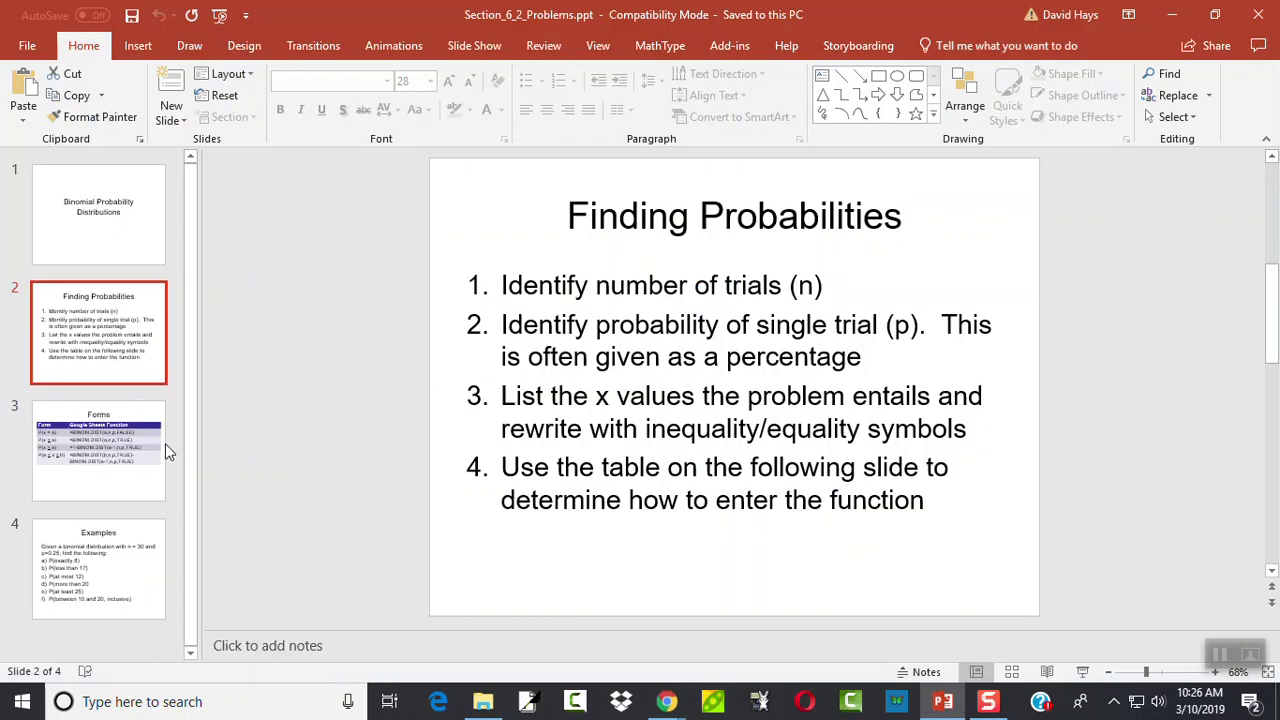
{"action": "left_click", "coordinate": [122, 465]}
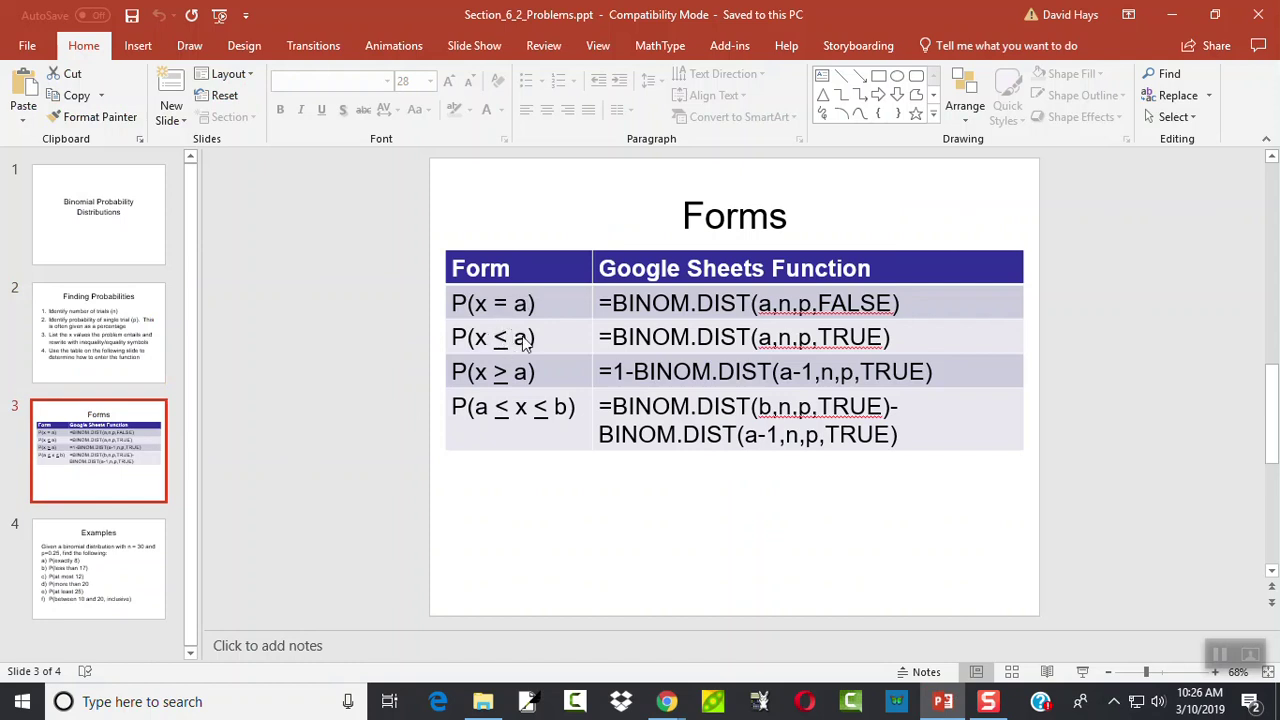
{"action": "key", "text": "alt+Tab"}
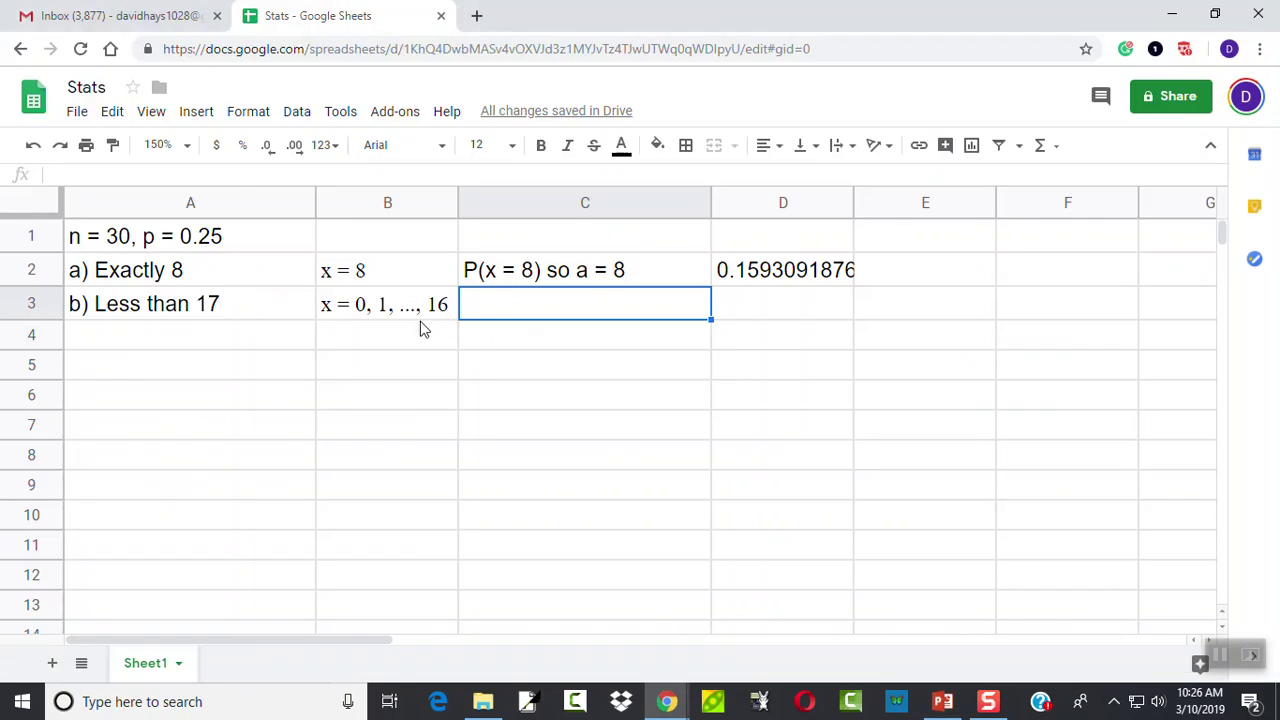
{"action": "type", "text": "P(x <"}
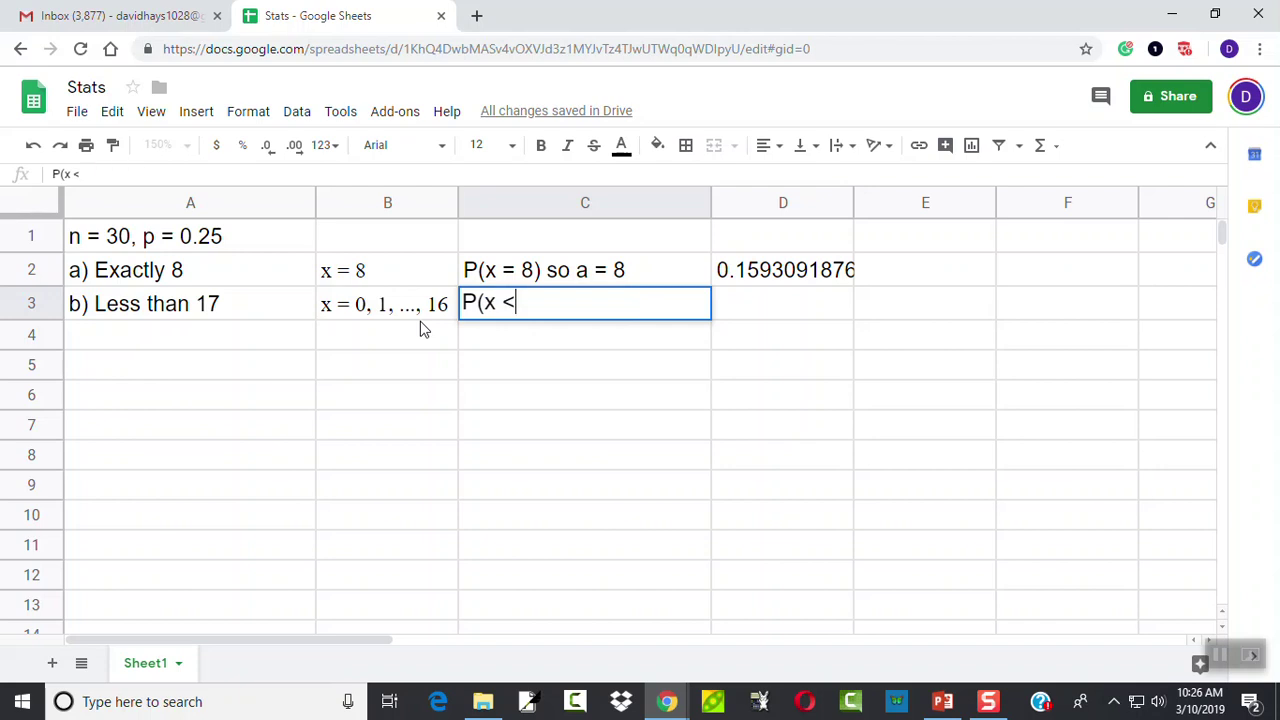
{"action": "type", "text": "= 16)"}
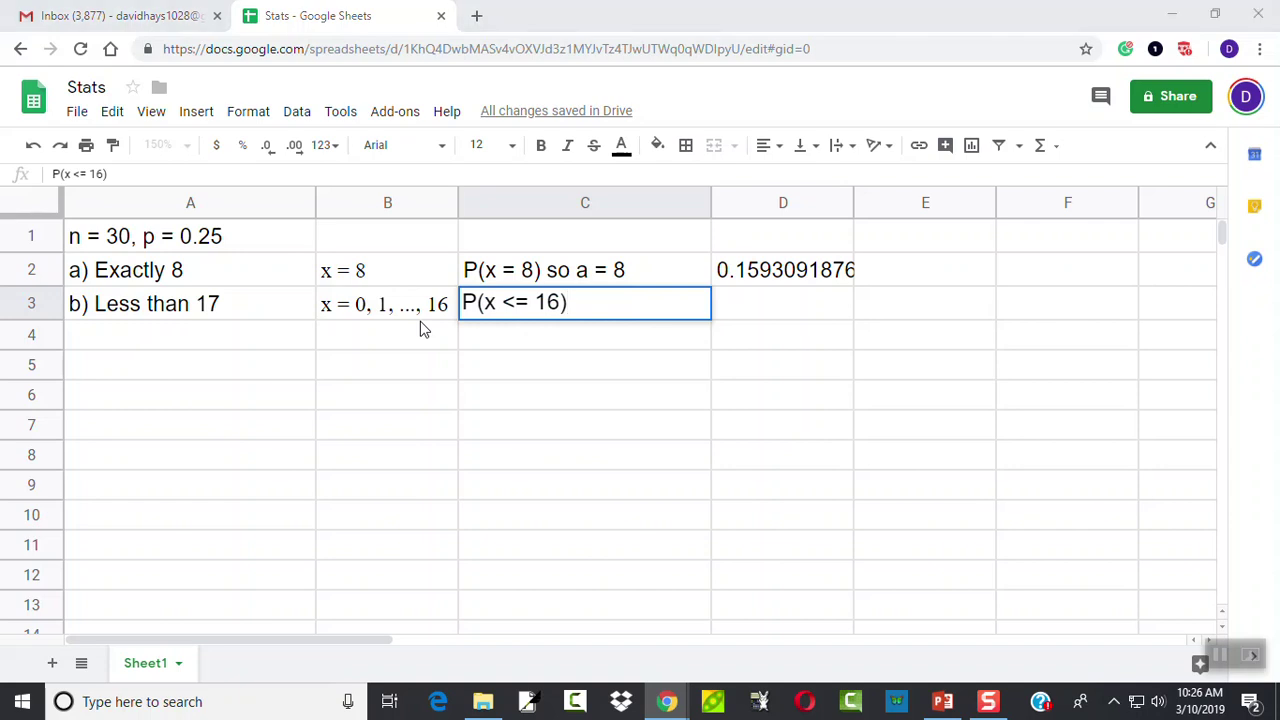
{"action": "key", "text": "alt+Tab"}
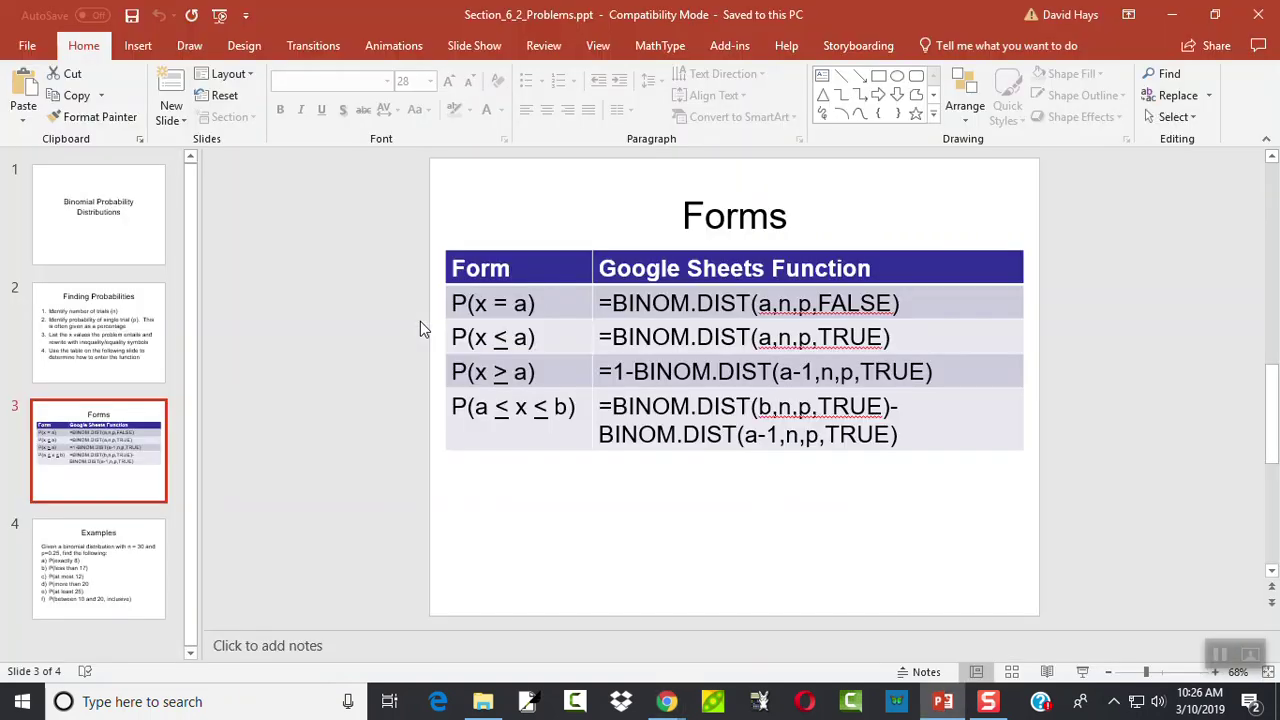
{"action": "triple_click", "coordinate": [527, 337]}
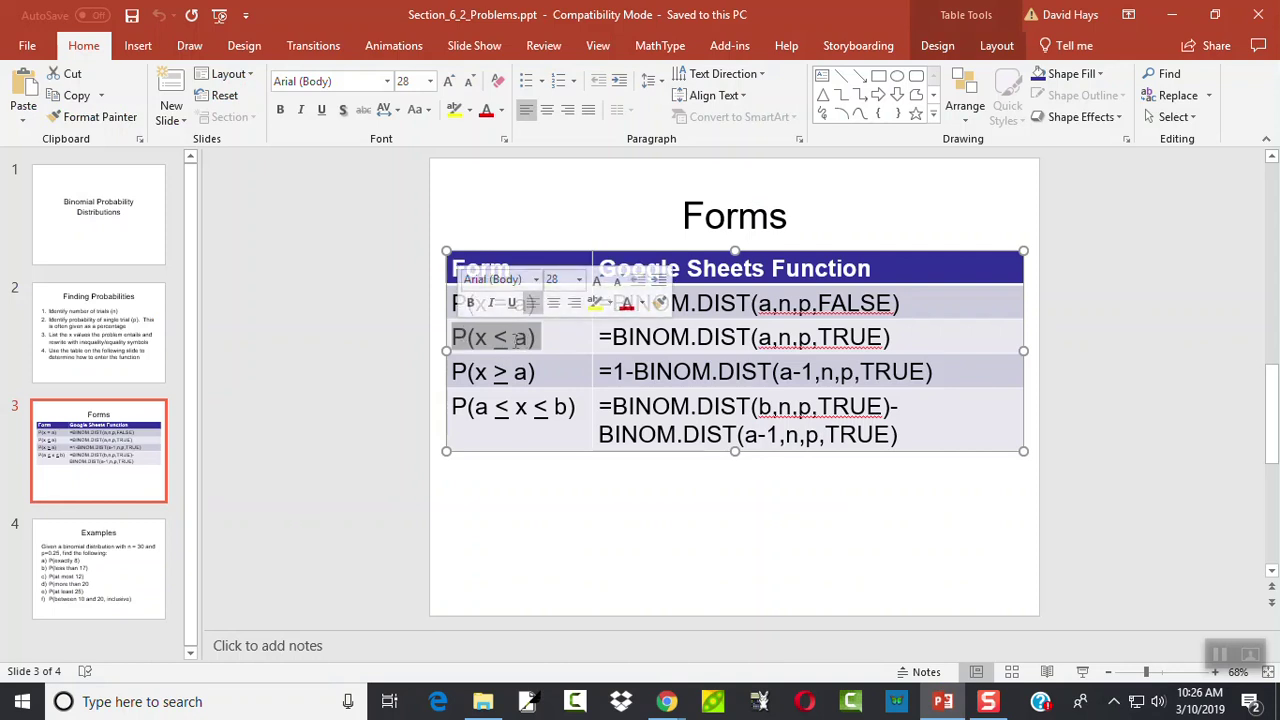
{"action": "key", "text": "alt+Tab"}
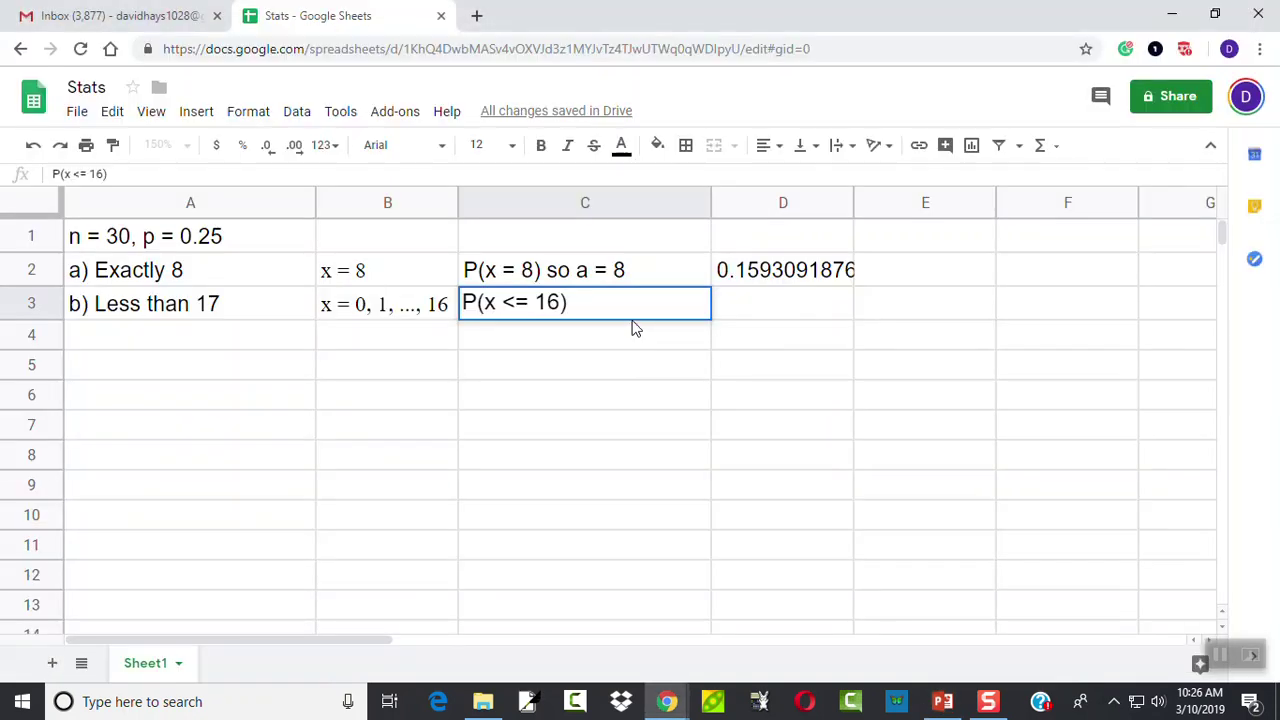
{"action": "type", "text": "so a = 16"}
{"action": "key", "text": "Tab"}
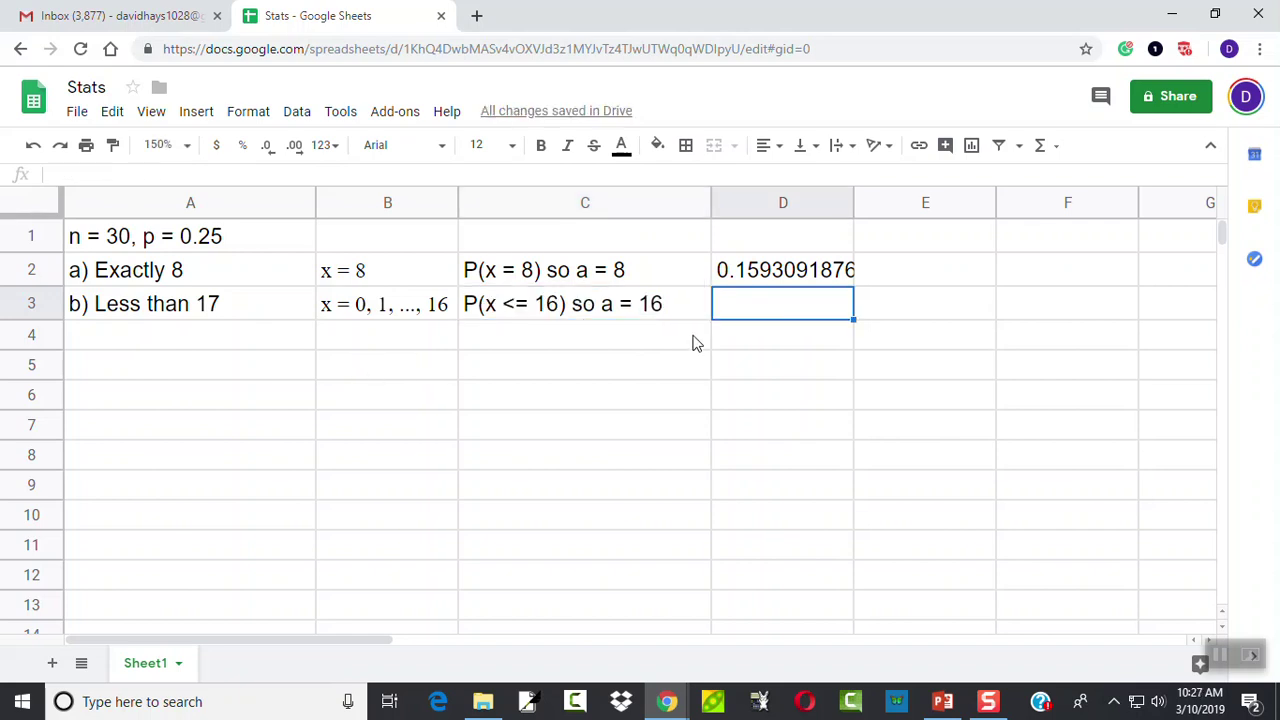
Step: Highlight the P(x ≤ a) function on PowerPoint's Forms slide and start a BINOM.DIST formula in Google Sheets cell D3 with 16 successes
{"action": "key", "text": "alt+Tab"}
{"action": "left_click_drag", "start_coordinate": [914, 325], "coordinate": [597, 337]}
{"action": "key", "text": "alt+Tab"}
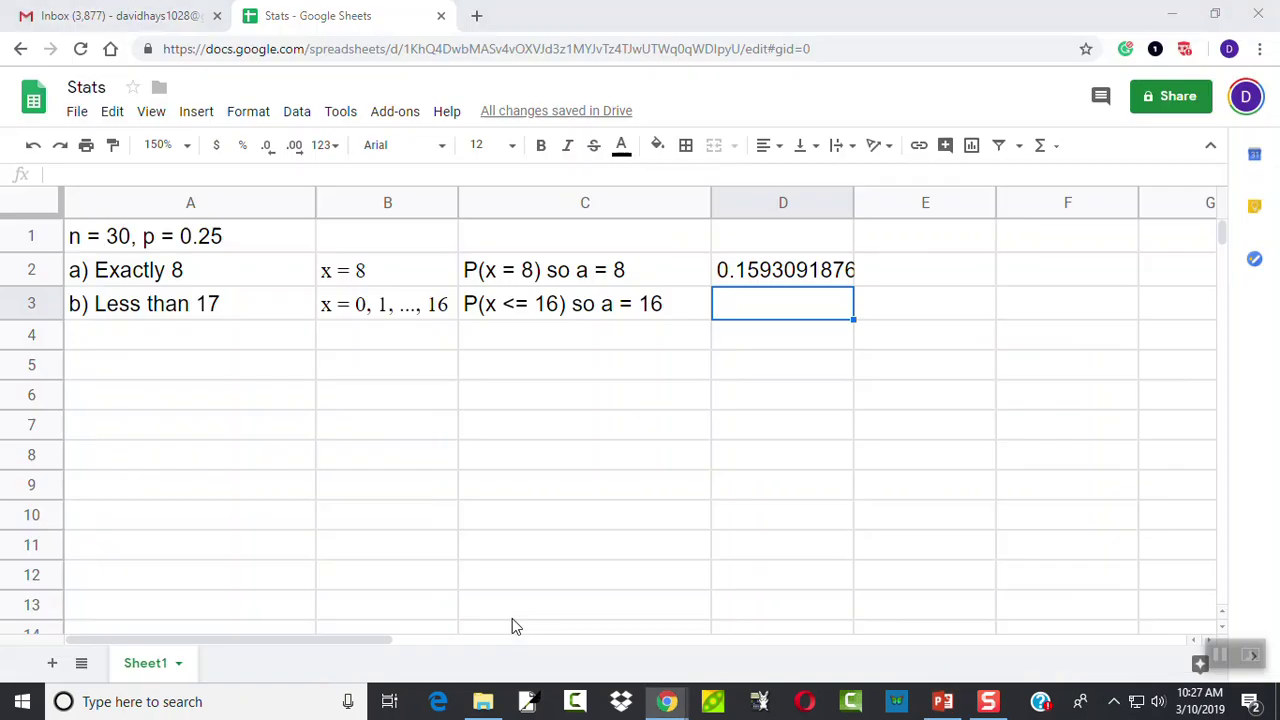
{"action": "type", "text": "=BINOM.DIST("}
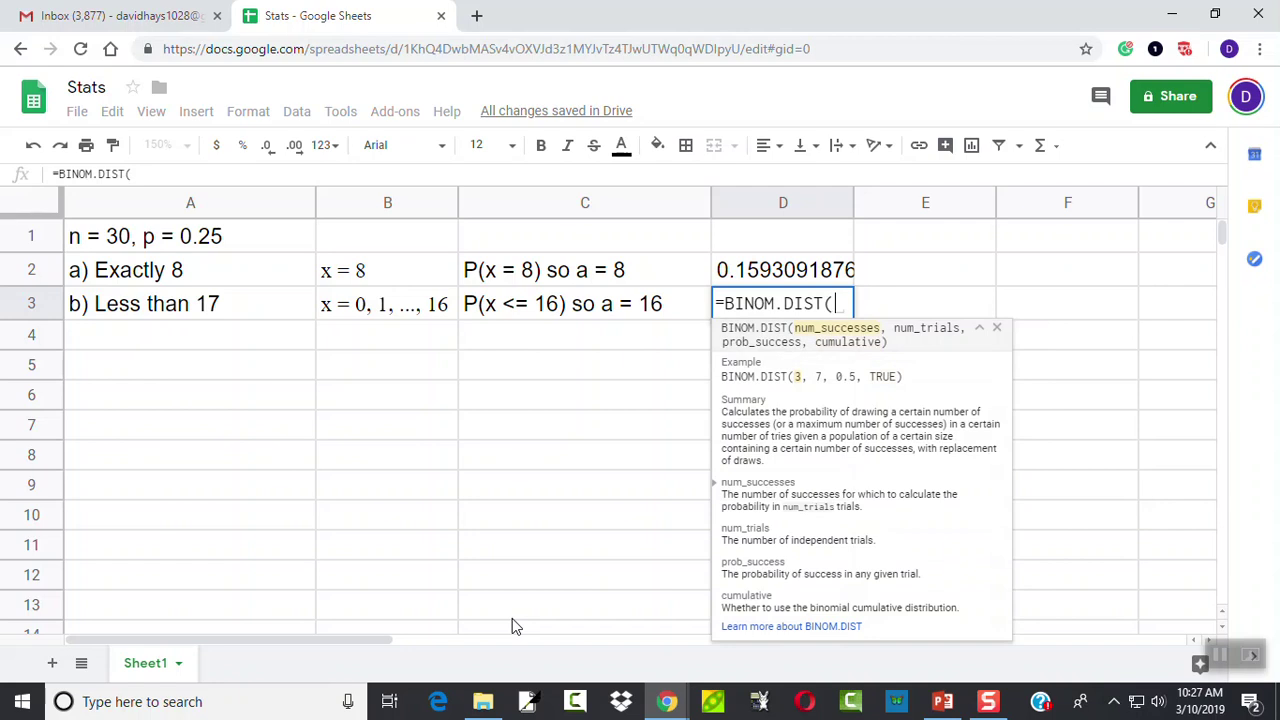
{"action": "key", "text": "alt+Tab"}
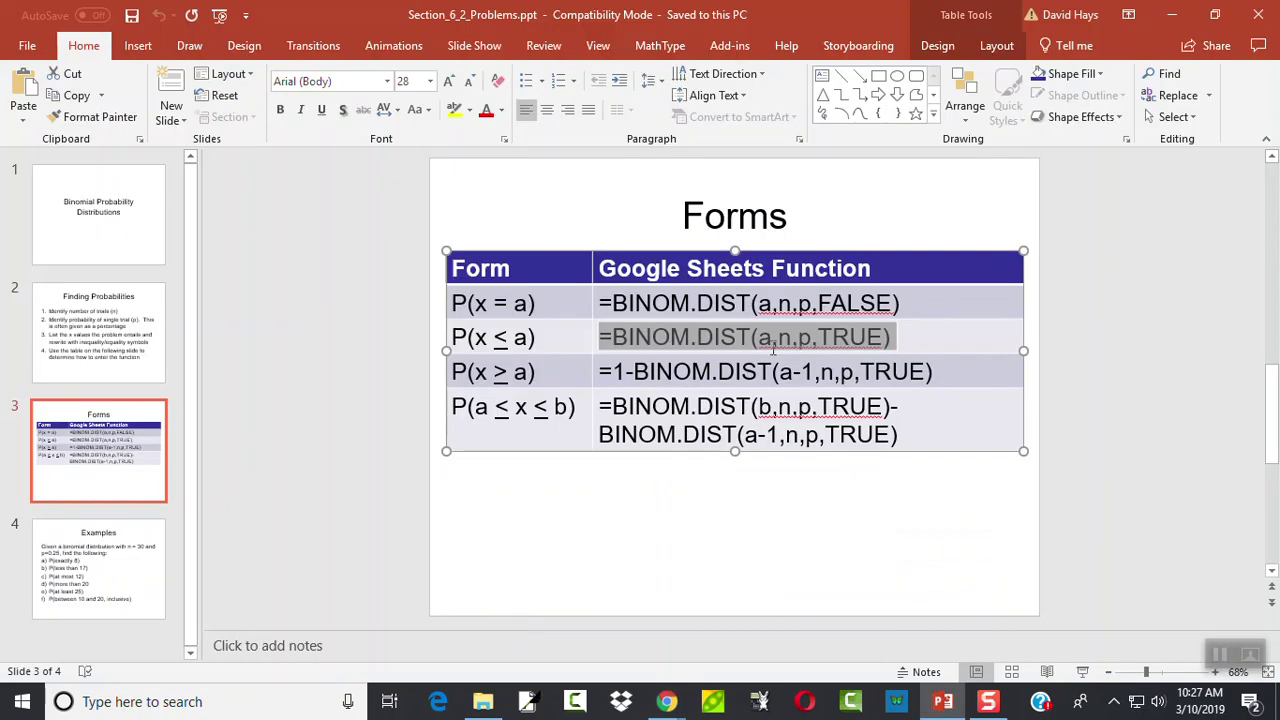
{"action": "key", "text": "alt+Tab"}
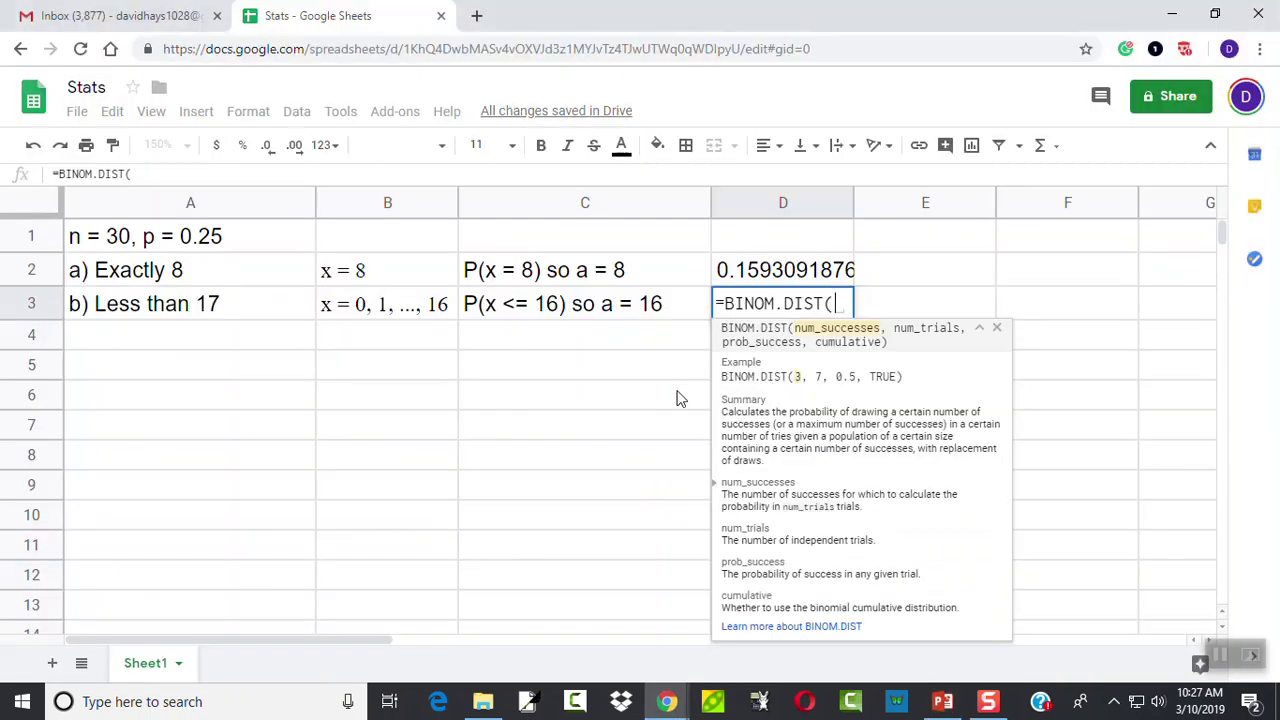
{"action": "type", "text": "16,"}
Step: Check the P(x ≤ a) function on PowerPoint's Forms slide and complete the Google Sheets formula in D3 as =BINOM.DIST(16,30,0.25,TRUE)
{"action": "key", "text": "alt+Tab"}
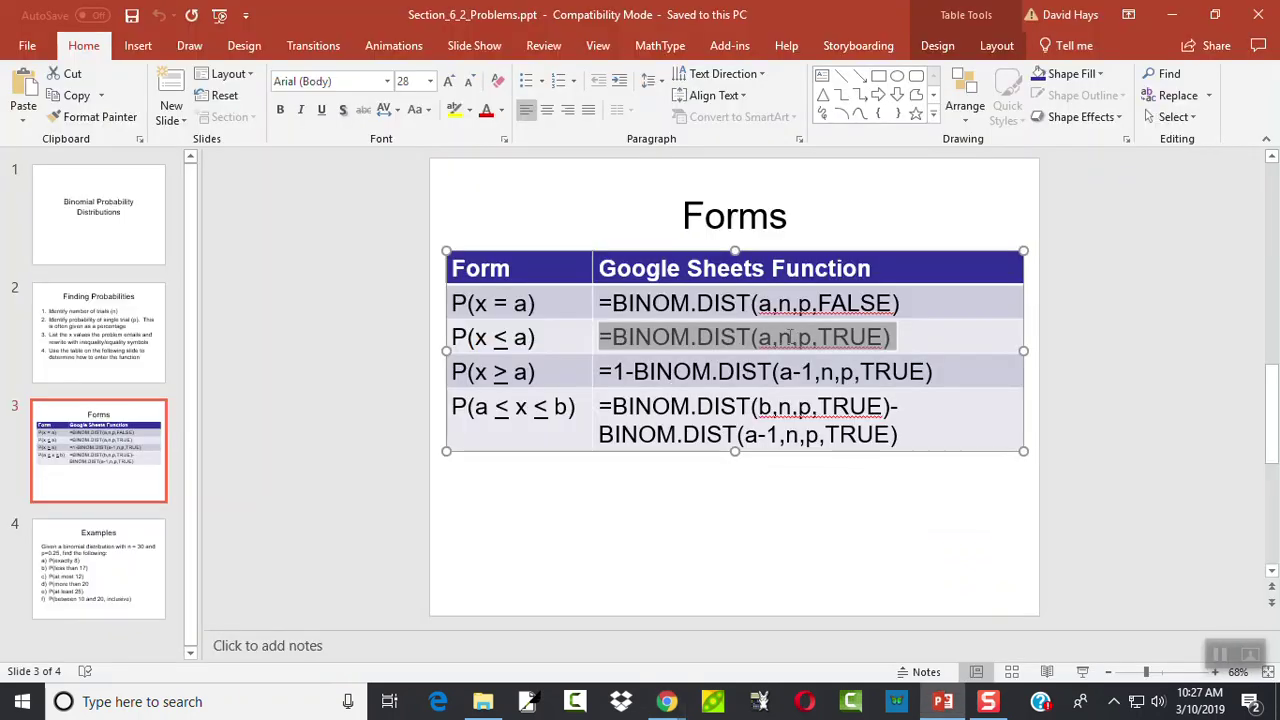
{"action": "key", "text": "alt+Tab"}
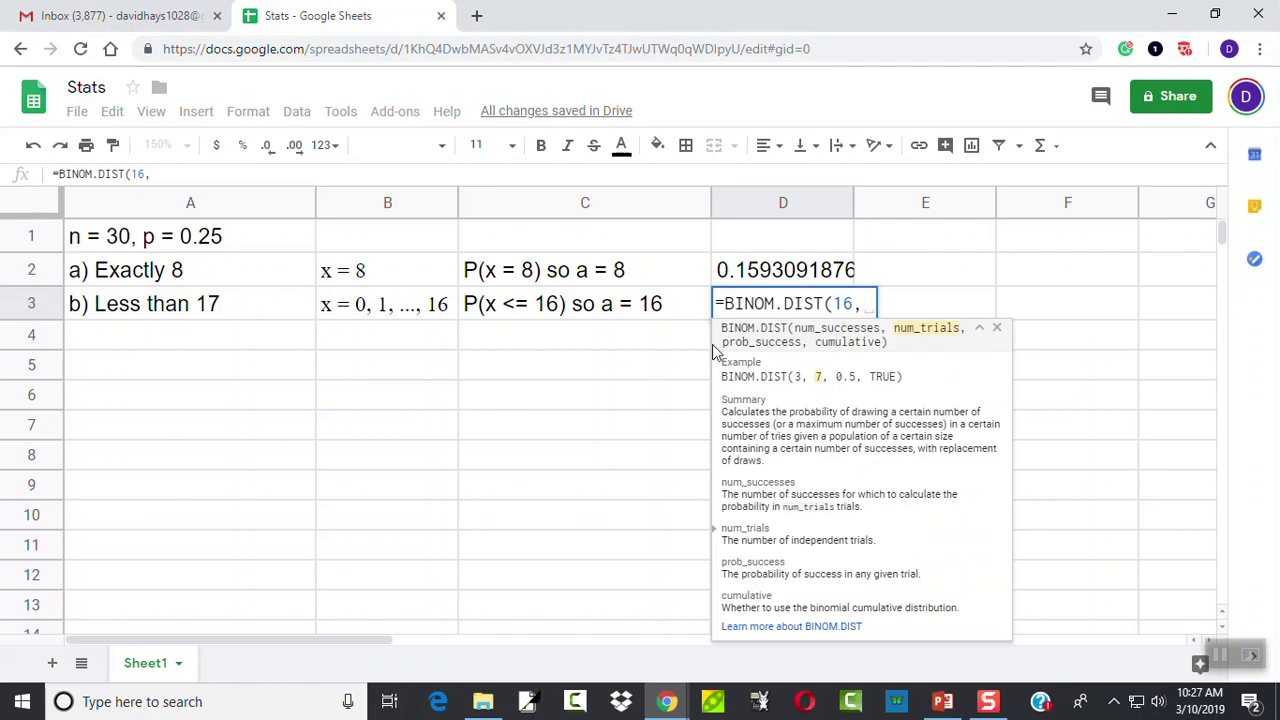
{"action": "type", "text": "30,"}
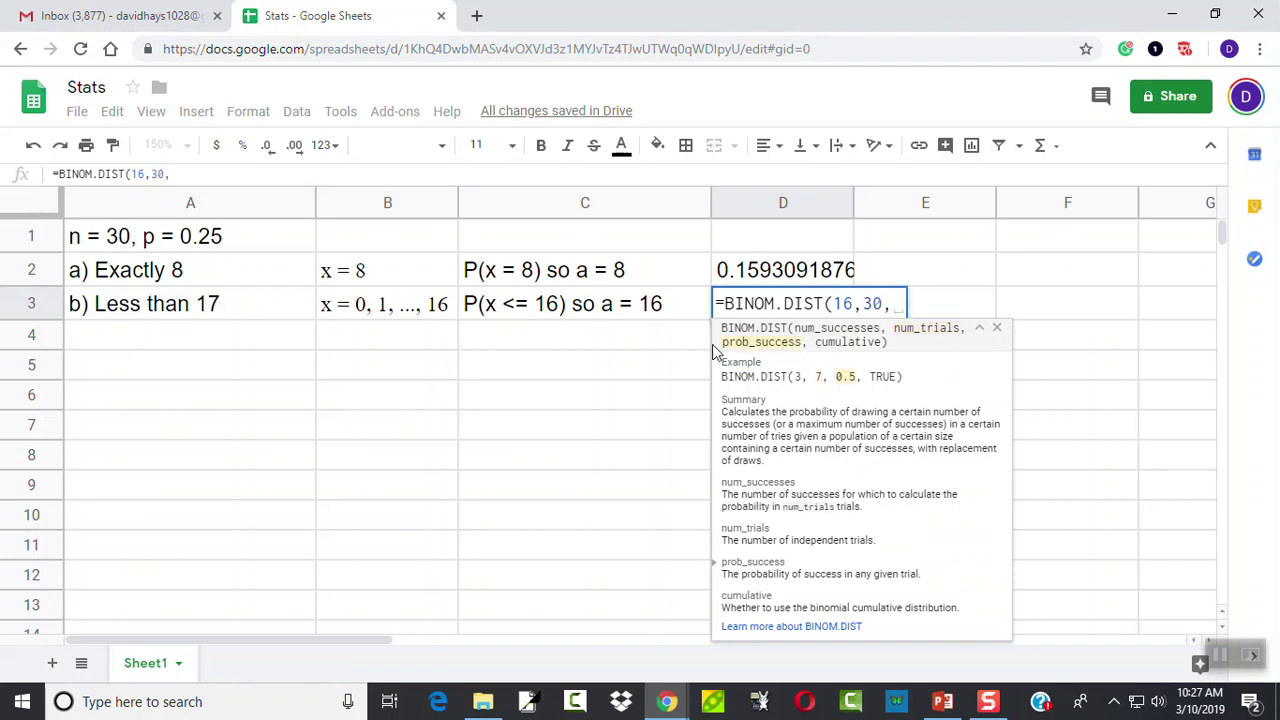
{"action": "key", "text": "alt+Tab"}
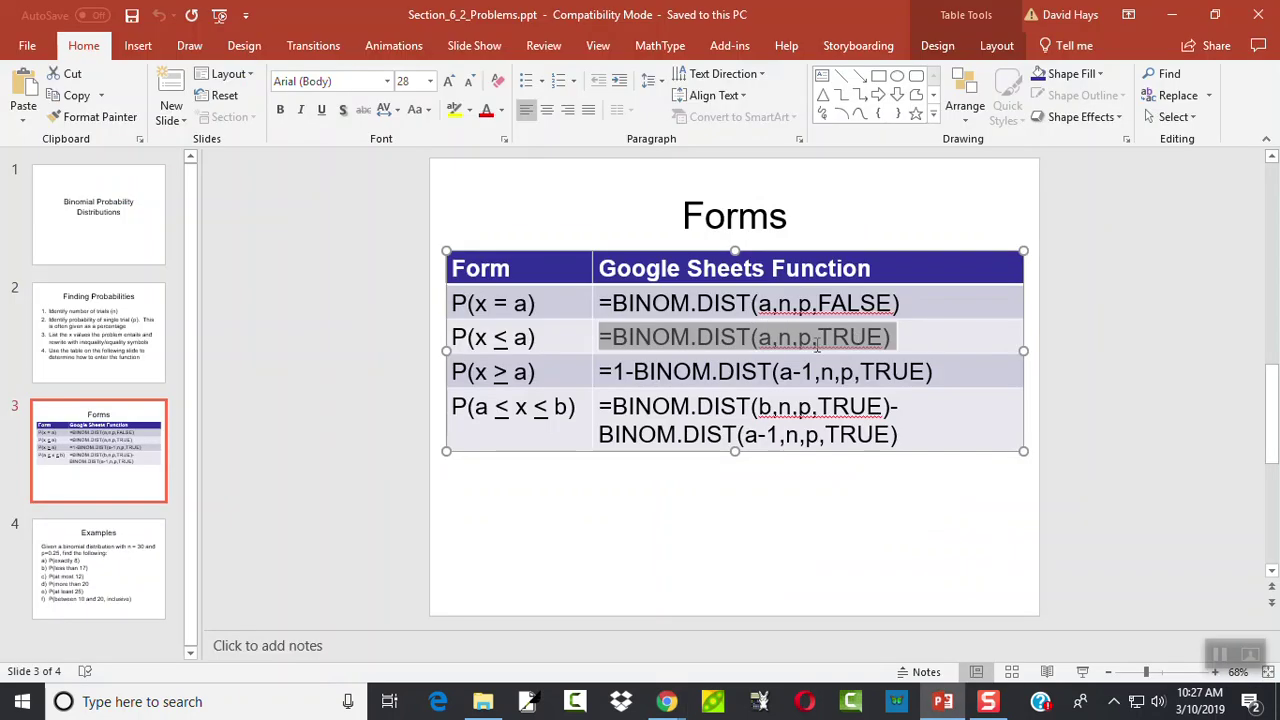
{"action": "key", "text": "alt+Tab"}
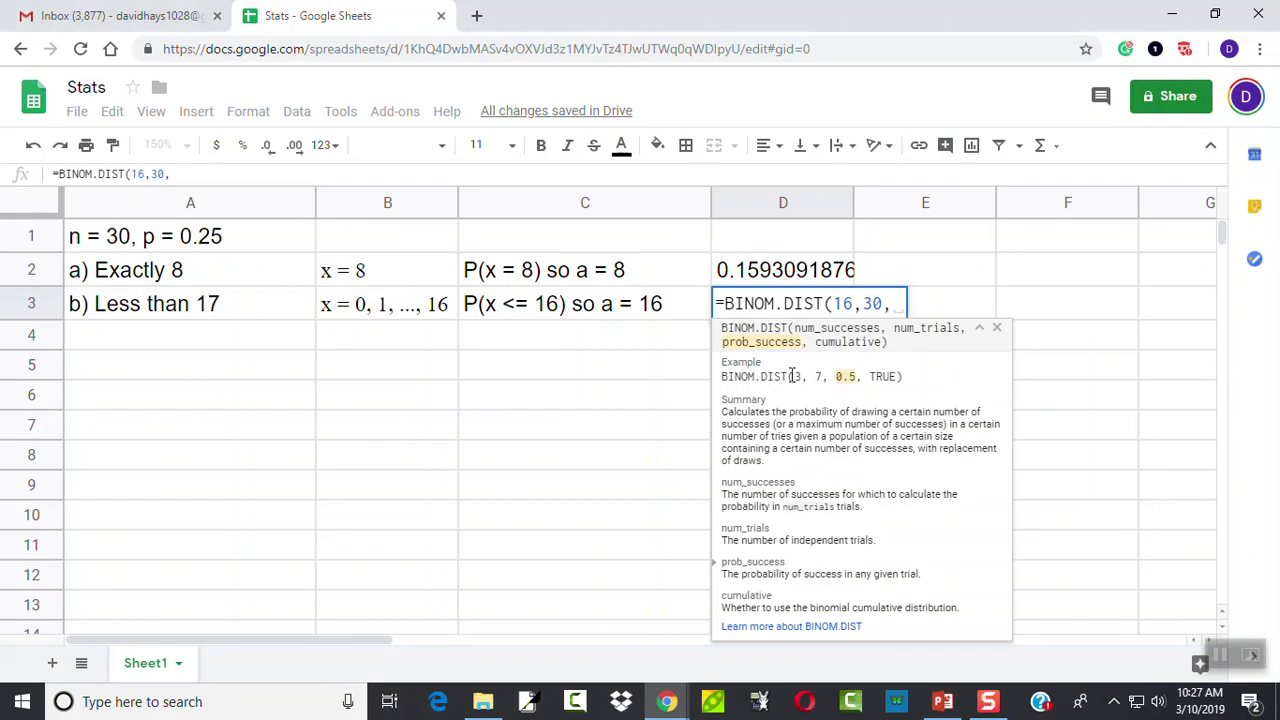
{"action": "type", "text": "0.2"}
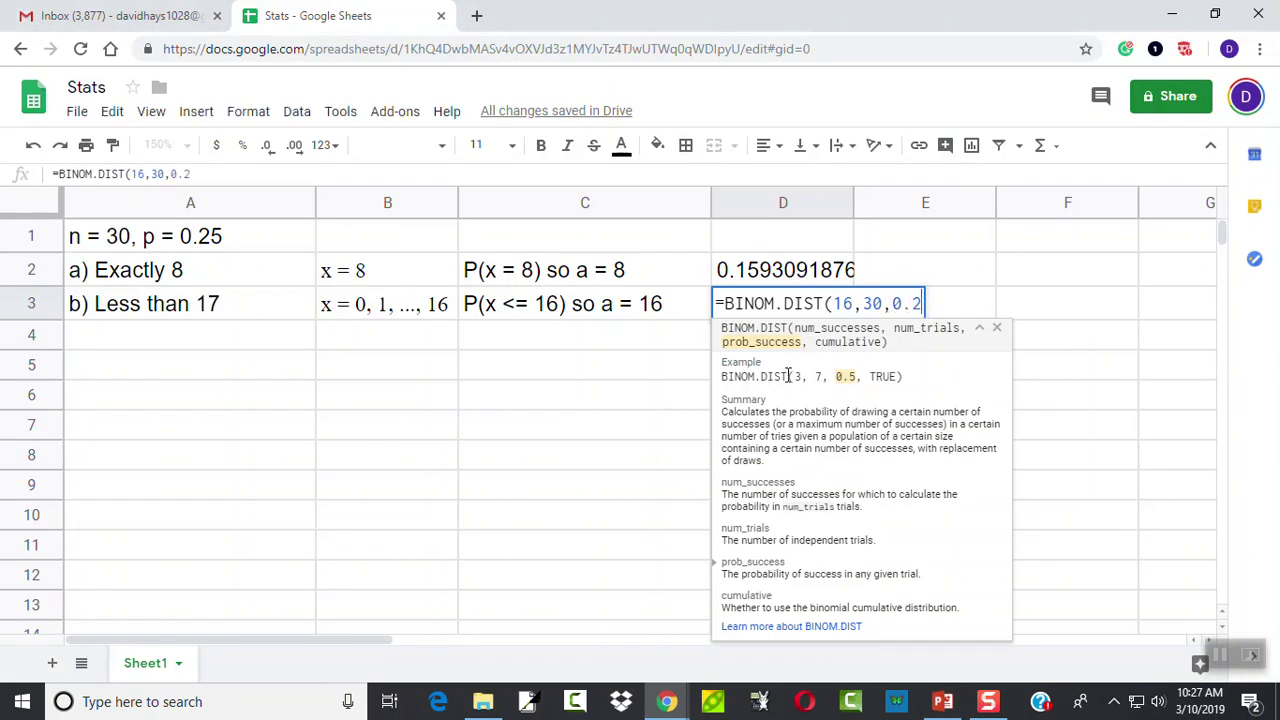
{"action": "type", "text": "5,"}
{"action": "key", "text": "alt+Tab"}
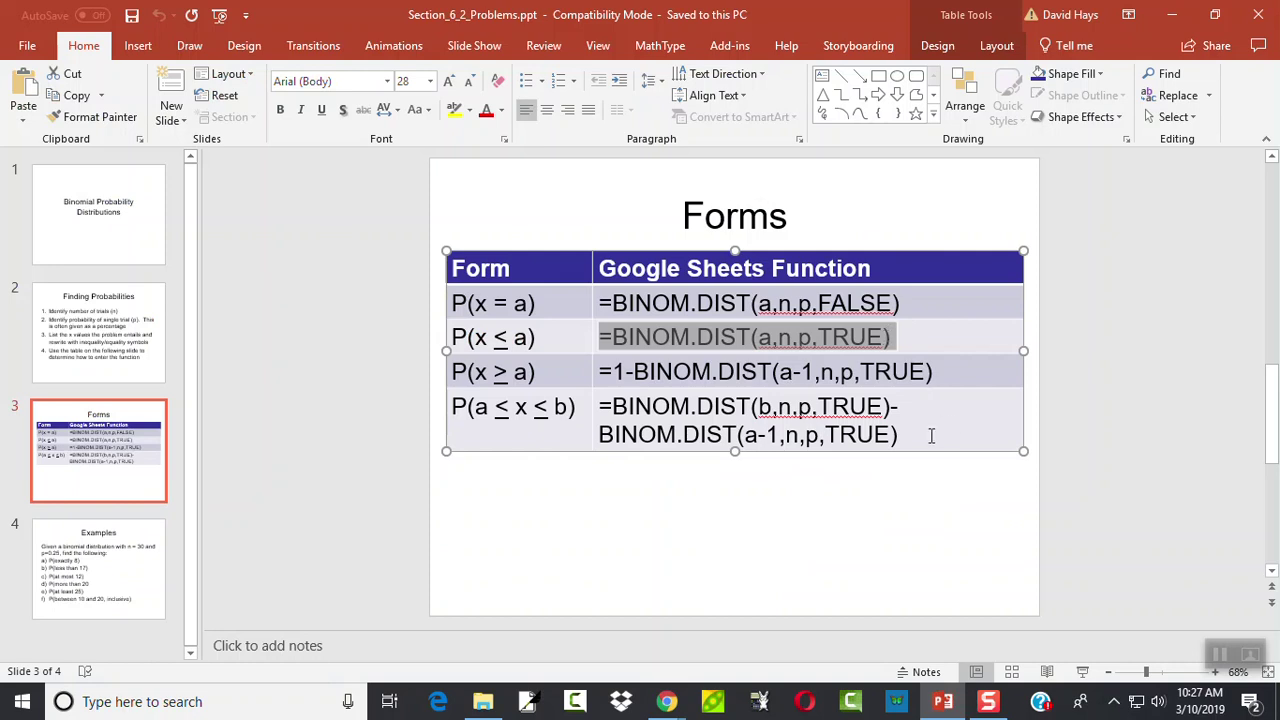
{"action": "key", "text": "alt+Tab"}
{"action": "type", "text": "TRUE)"}
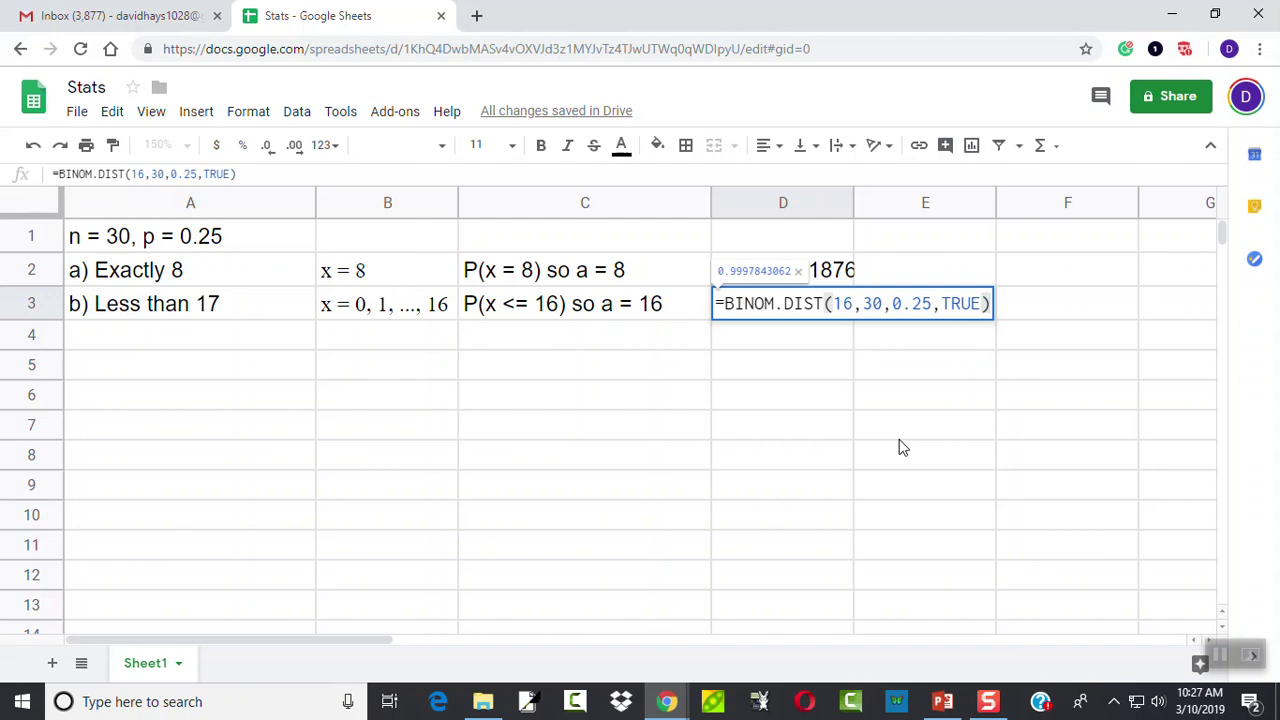
{"action": "key", "text": "Return"}
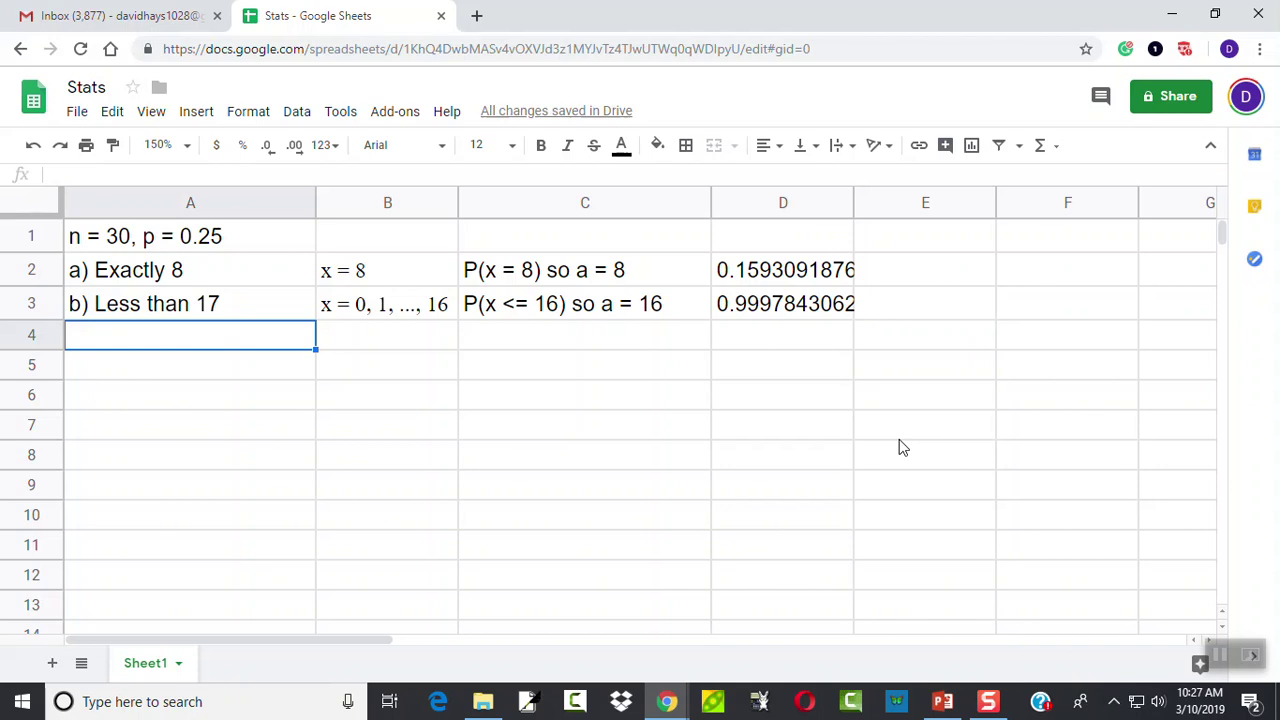
Step: Check the Examples slide in PowerPoint and enter "c) At most 12" in cell A4 of the Google Sheets spreadsheet
{"action": "key", "text": "alt+Tab"}
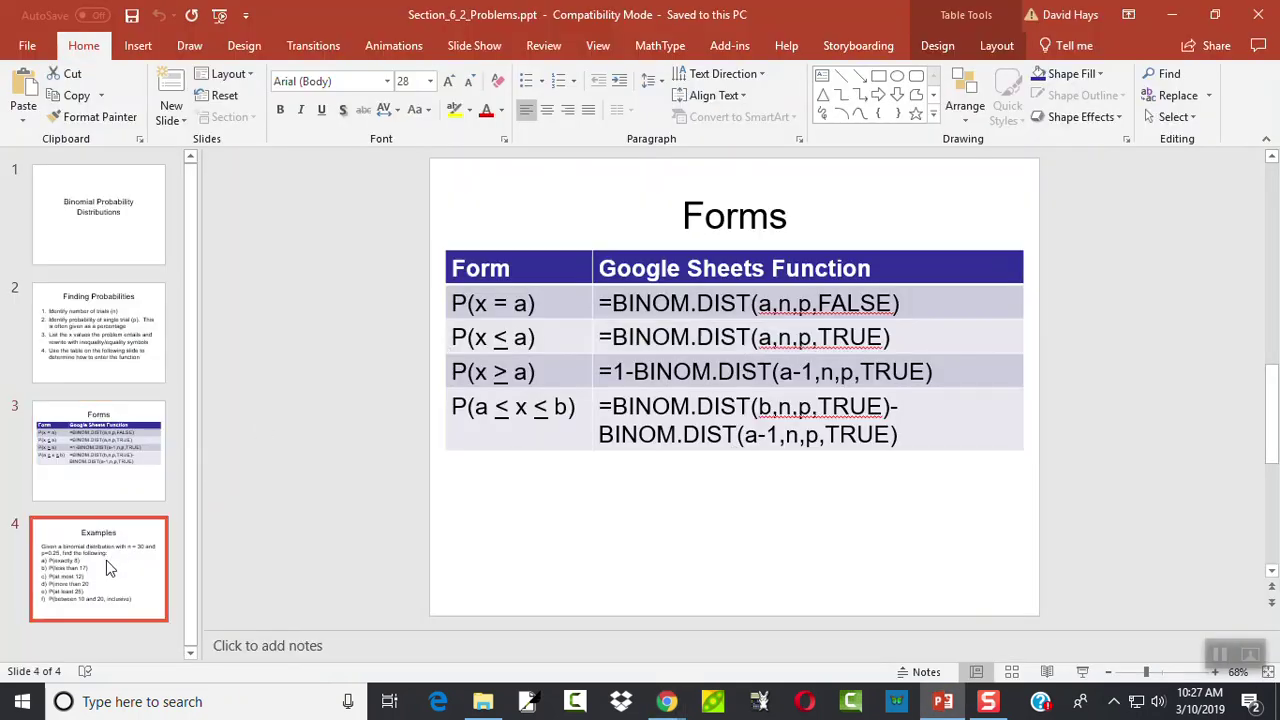
{"action": "left_click", "coordinate": [108, 568]}
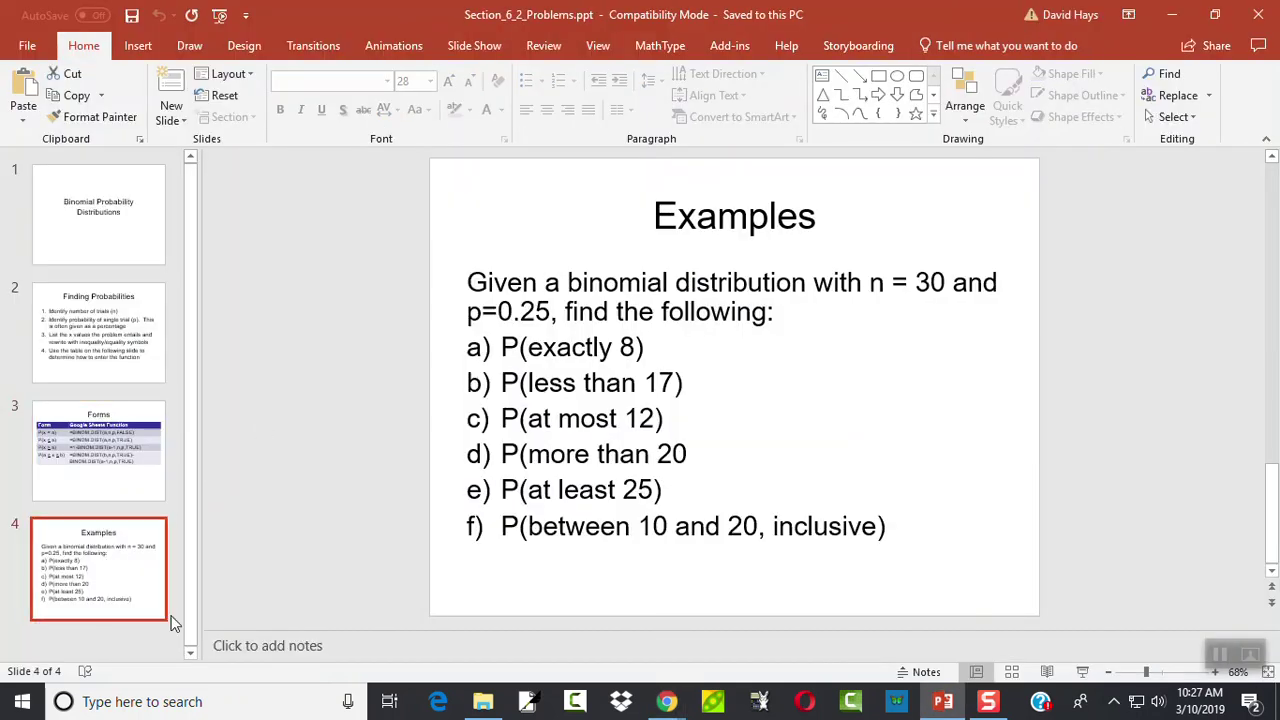
{"action": "key", "text": "alt+Tab"}
{"action": "type", "text": "c"}
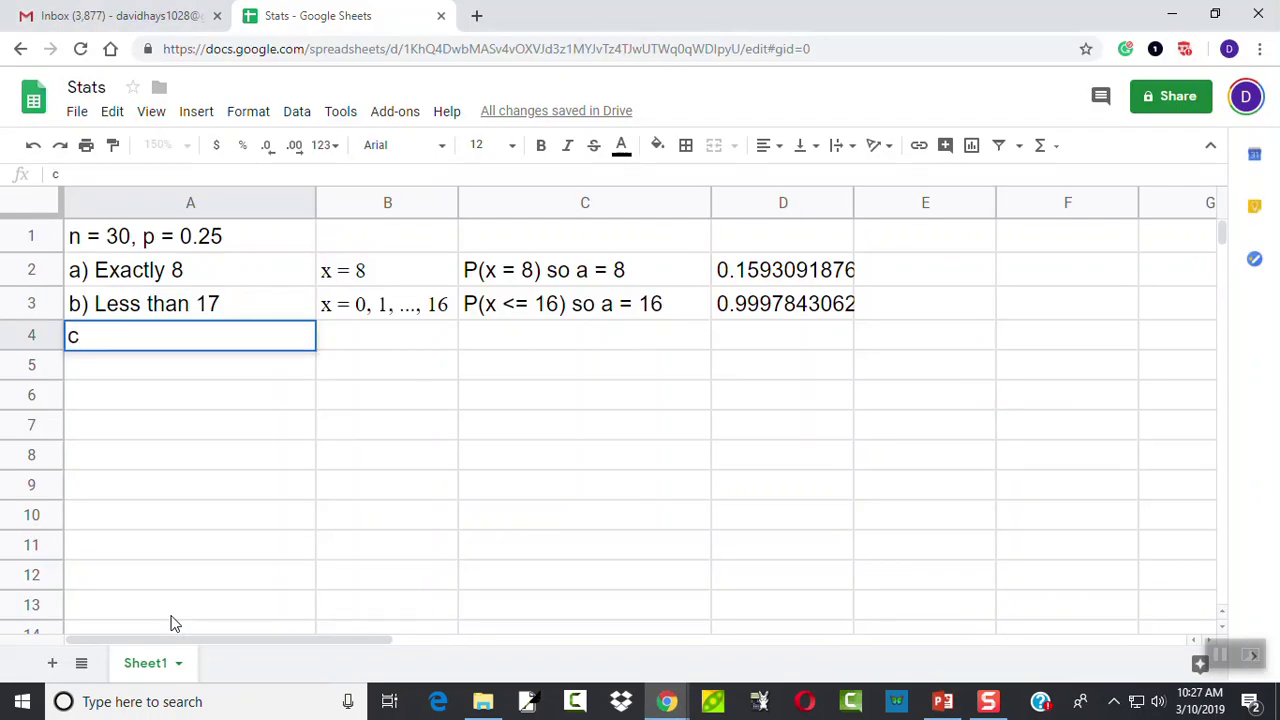
{"action": "type", "text": ") At most 12"}
{"action": "key", "text": "alt+Tab"}
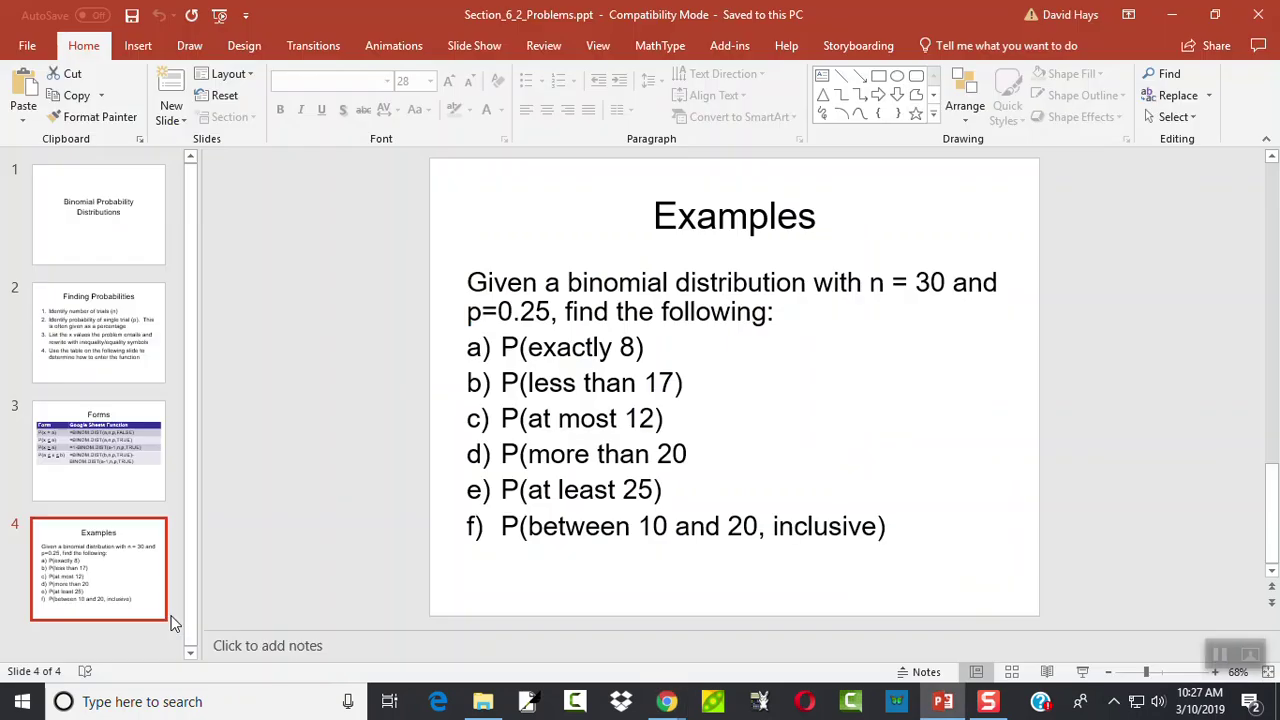
{"action": "key", "text": "alt+Tab"}
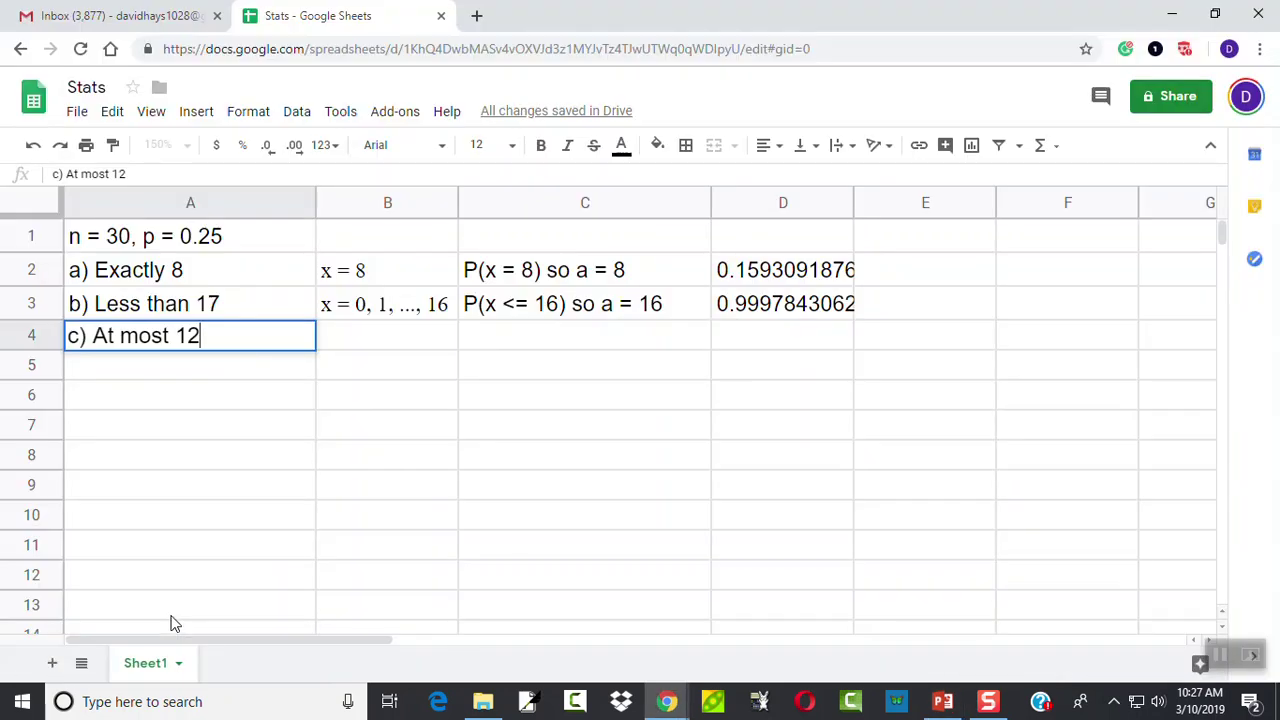
{"action": "key", "text": "Tab"}
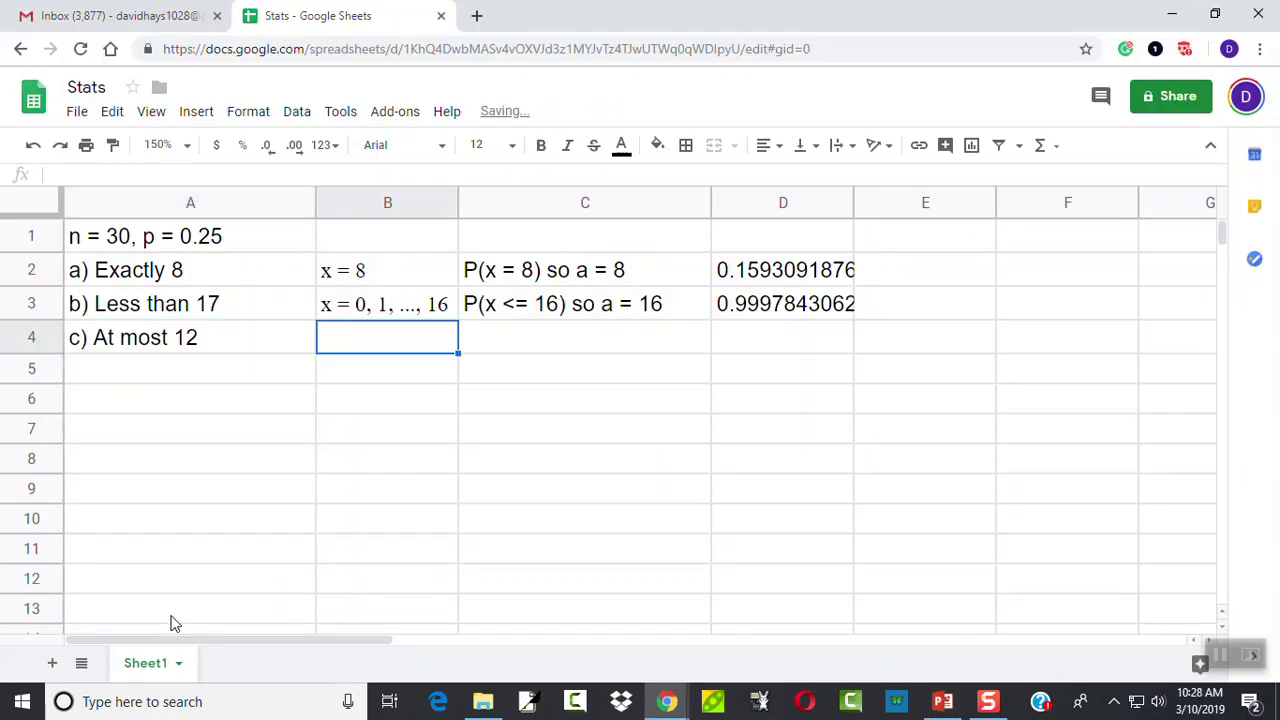
Step: Enter "x = 0, 1, ..., 12" in cell B4 and widen column B slightly to fit the text
{"action": "type", "text": "x = "}
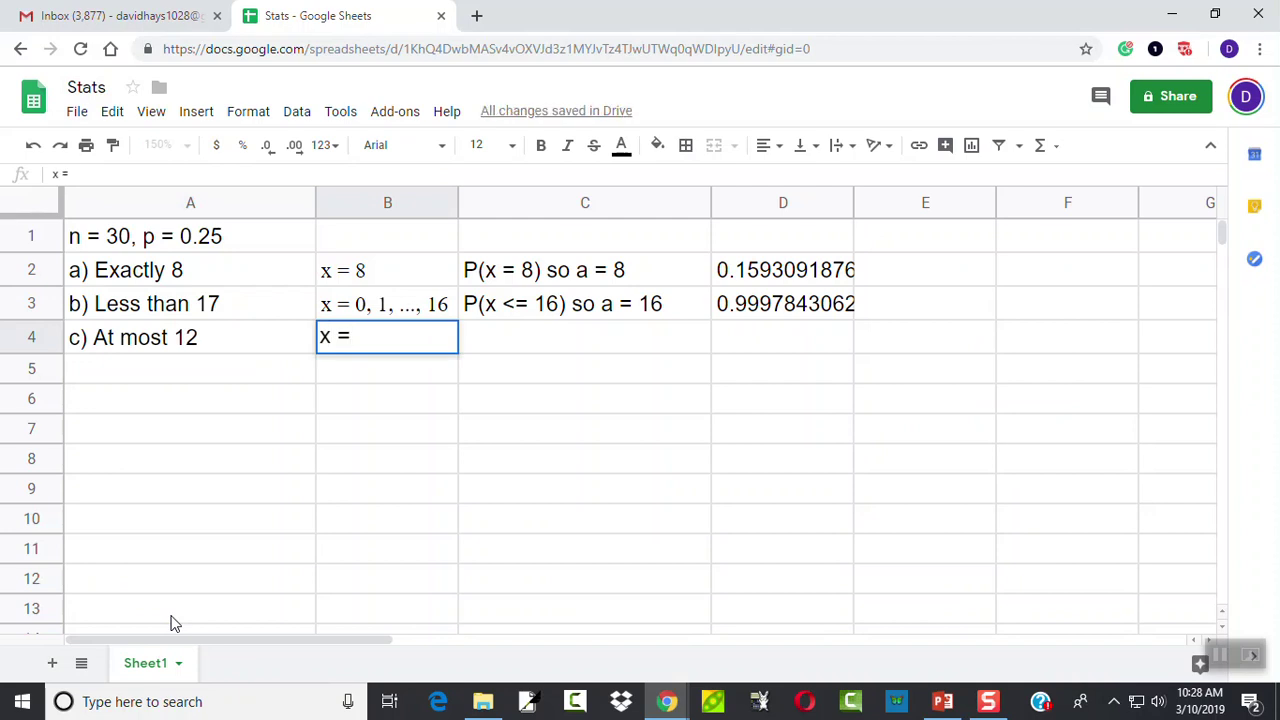
{"action": "type", "text": "0, 1, ..."}
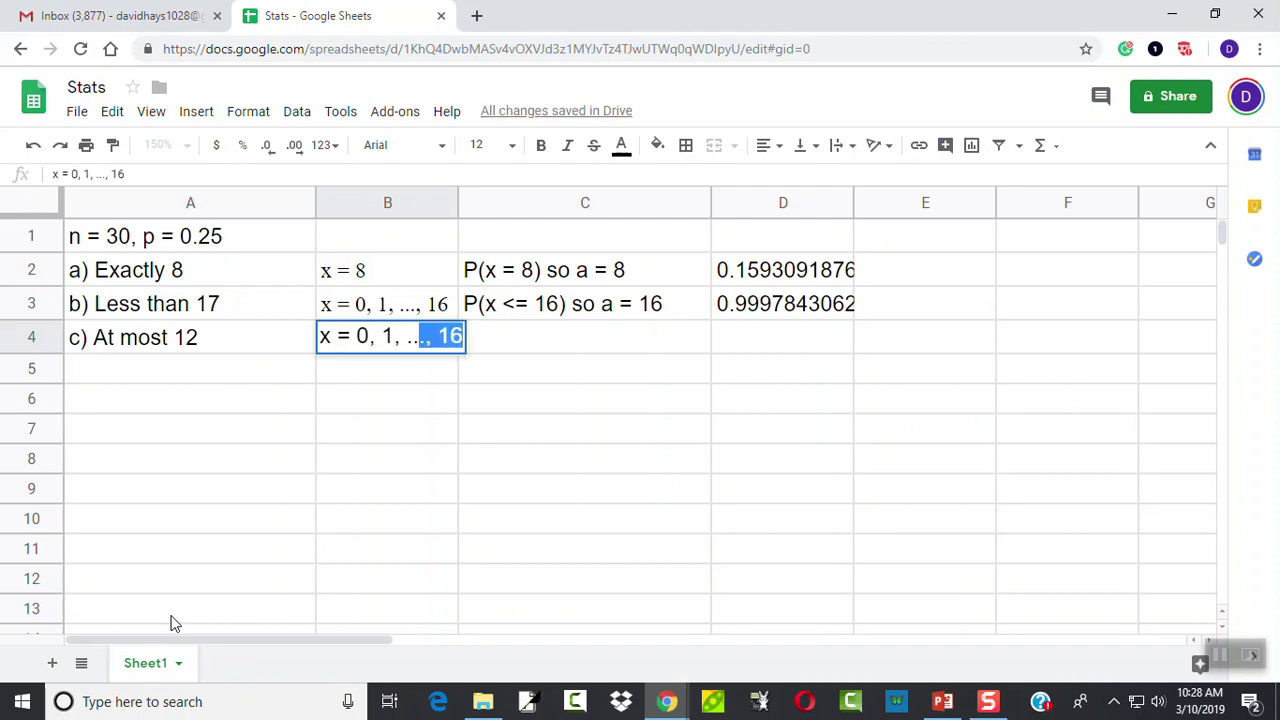
{"action": "type", "text": ", 12"}
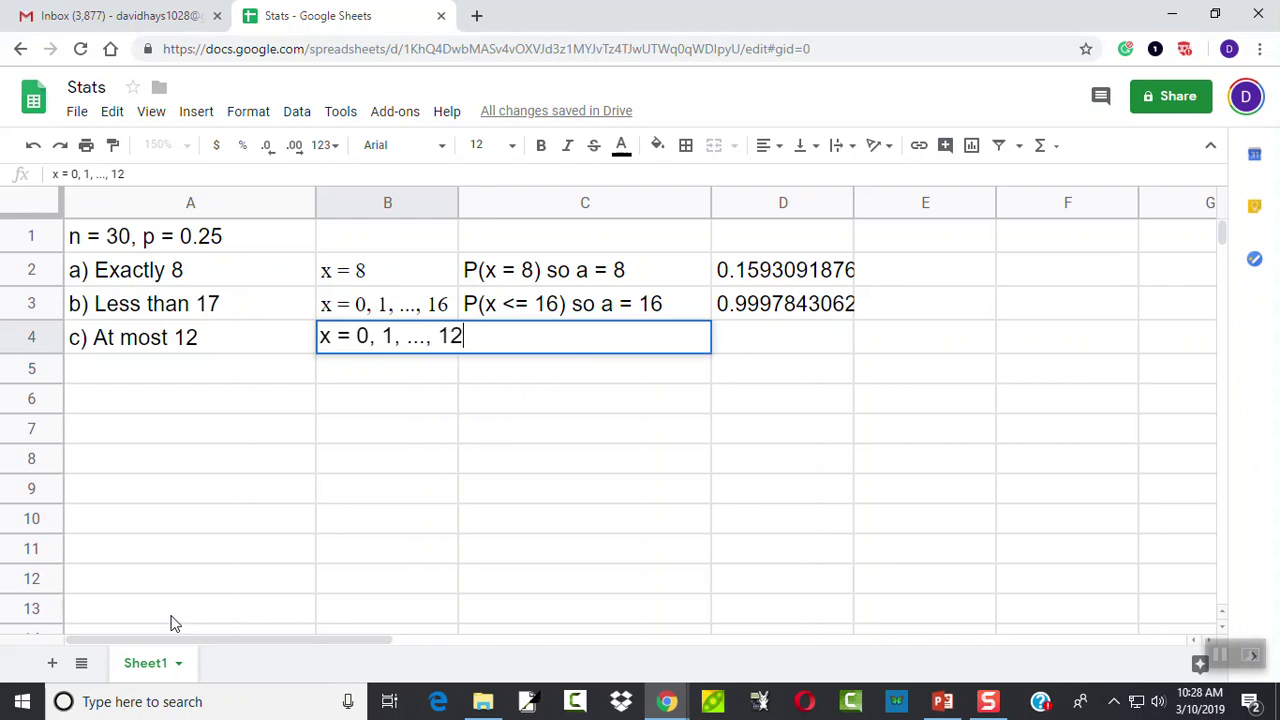
{"action": "key", "text": "Tab"}
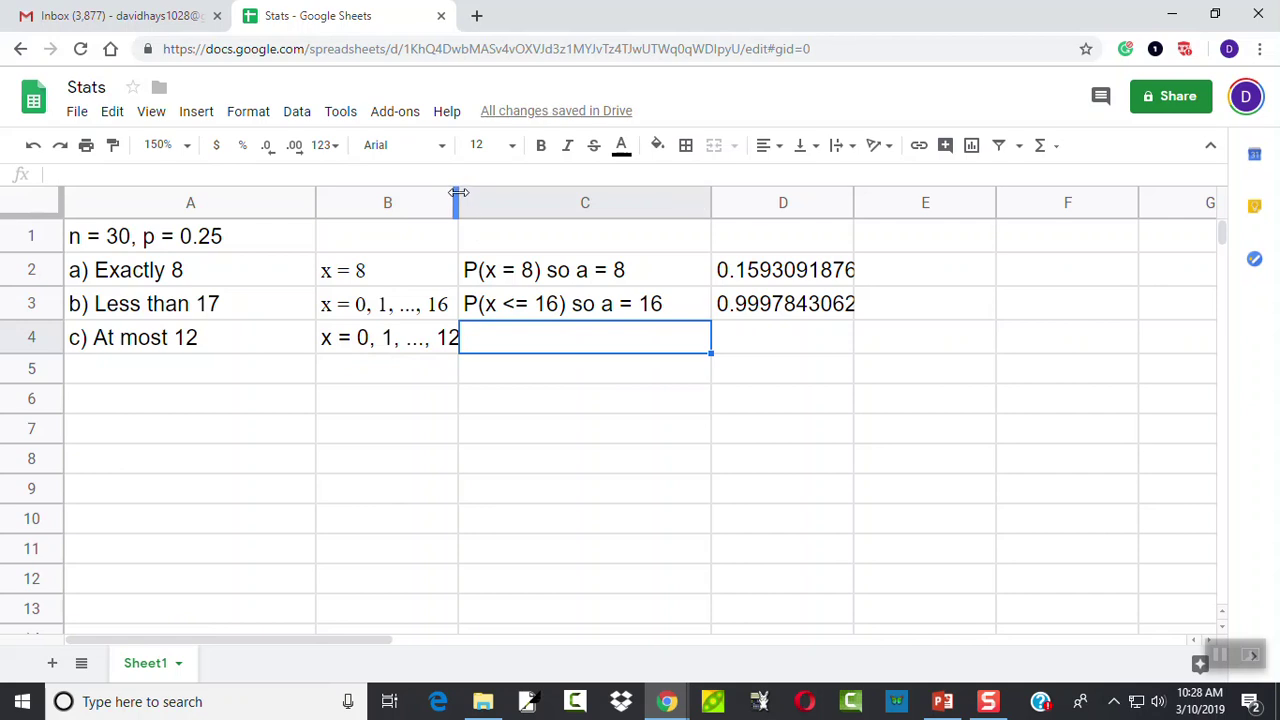
{"action": "left_click_drag", "start_coordinate": [458, 193], "coordinate": [475, 193]}
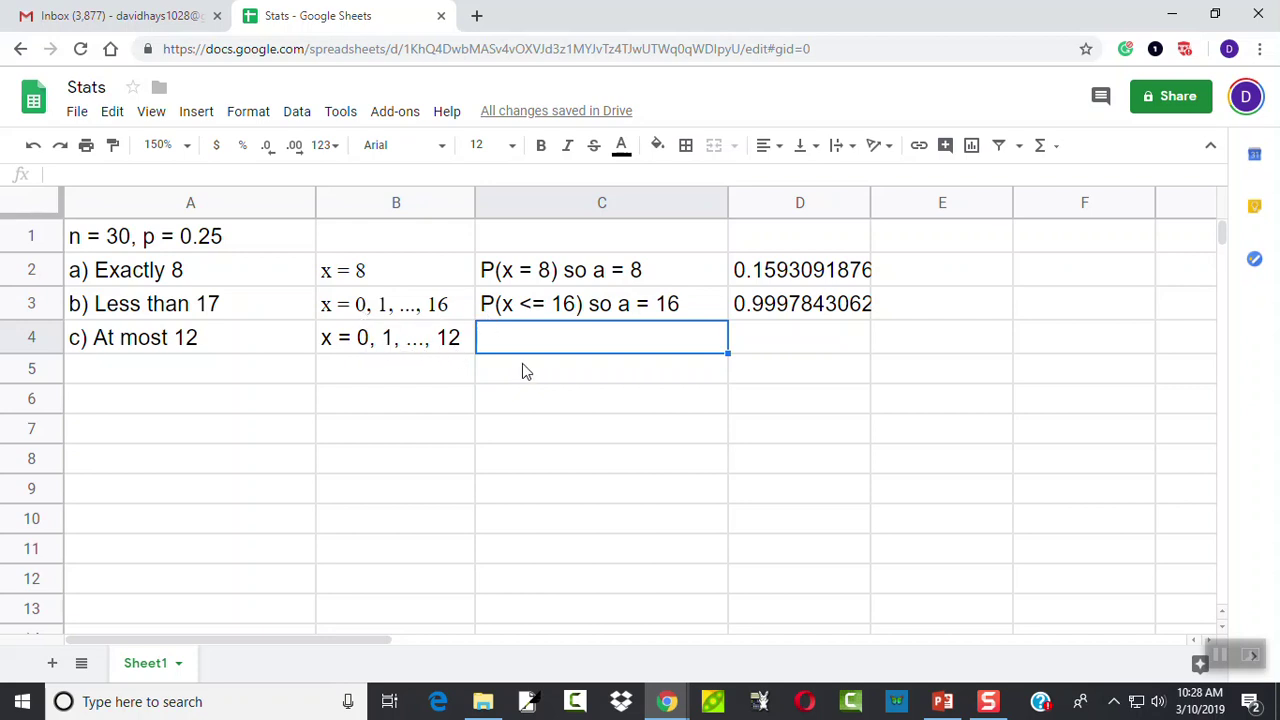
Step: Enter "P(x <= 12) so a = 12" in cell C4
{"action": "type", "text": "P("}
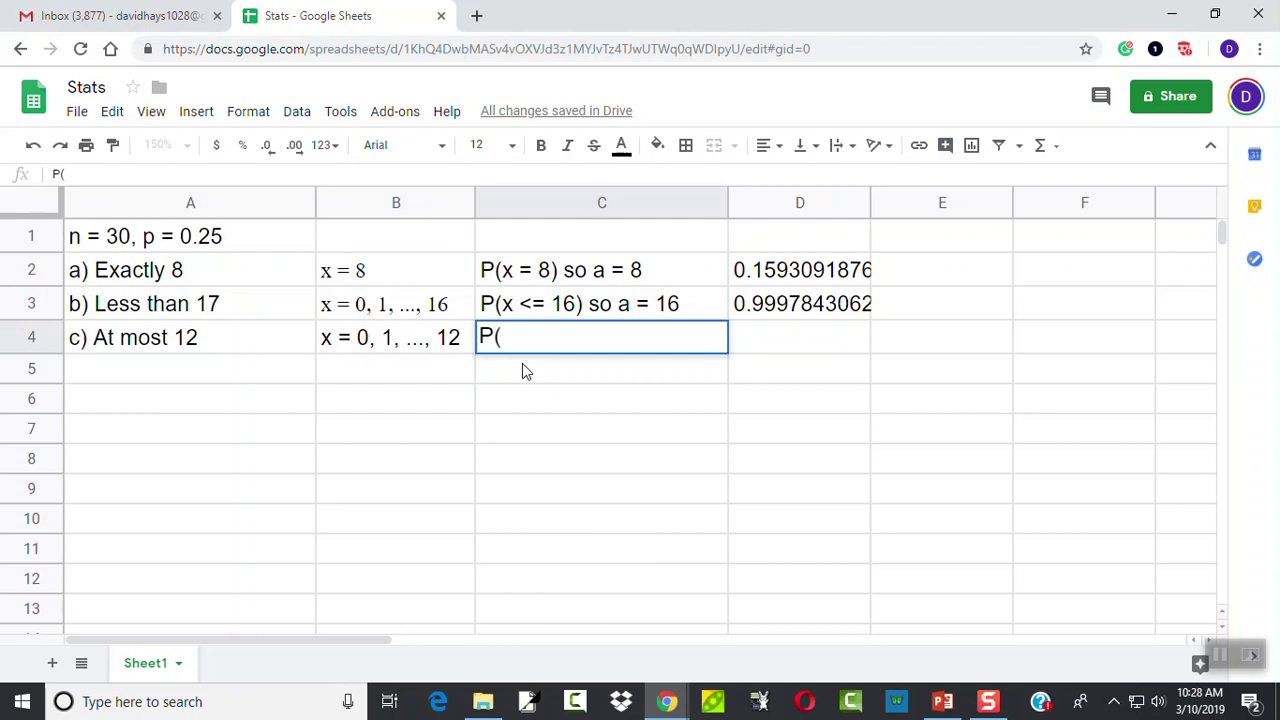
{"action": "type", "text": "x <= "}
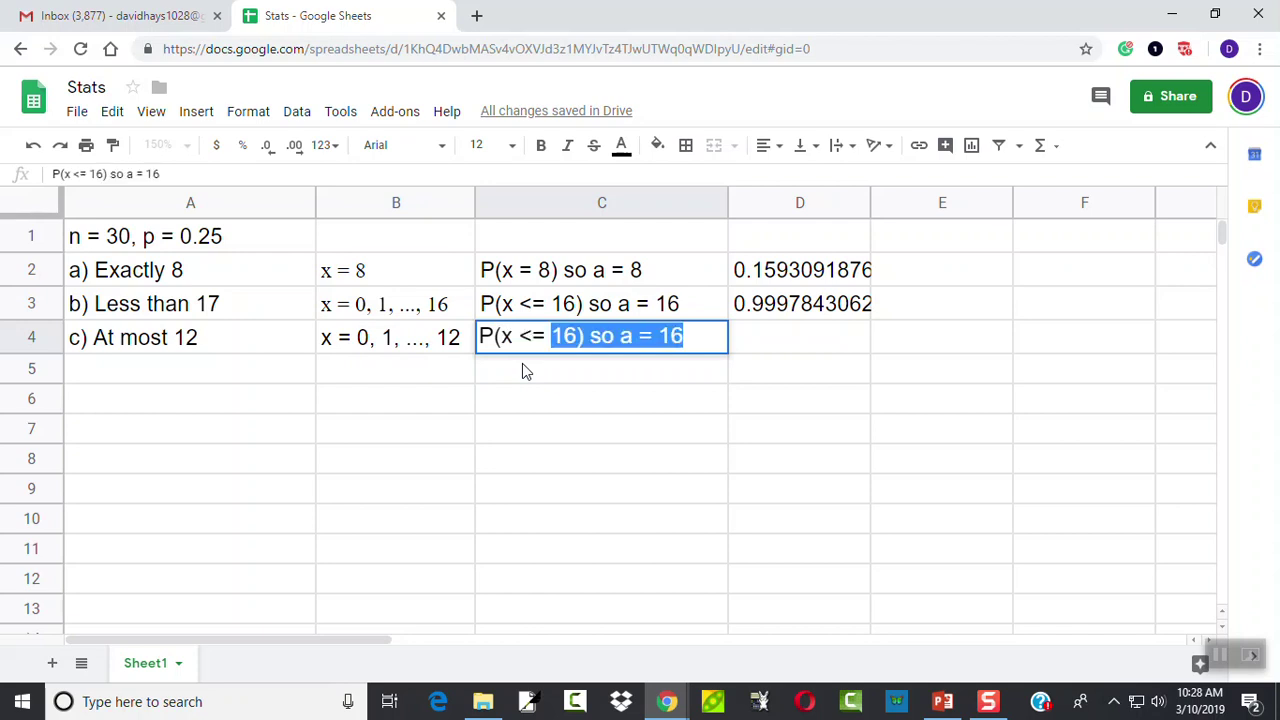
{"action": "type", "text": "12) so a = 12"}
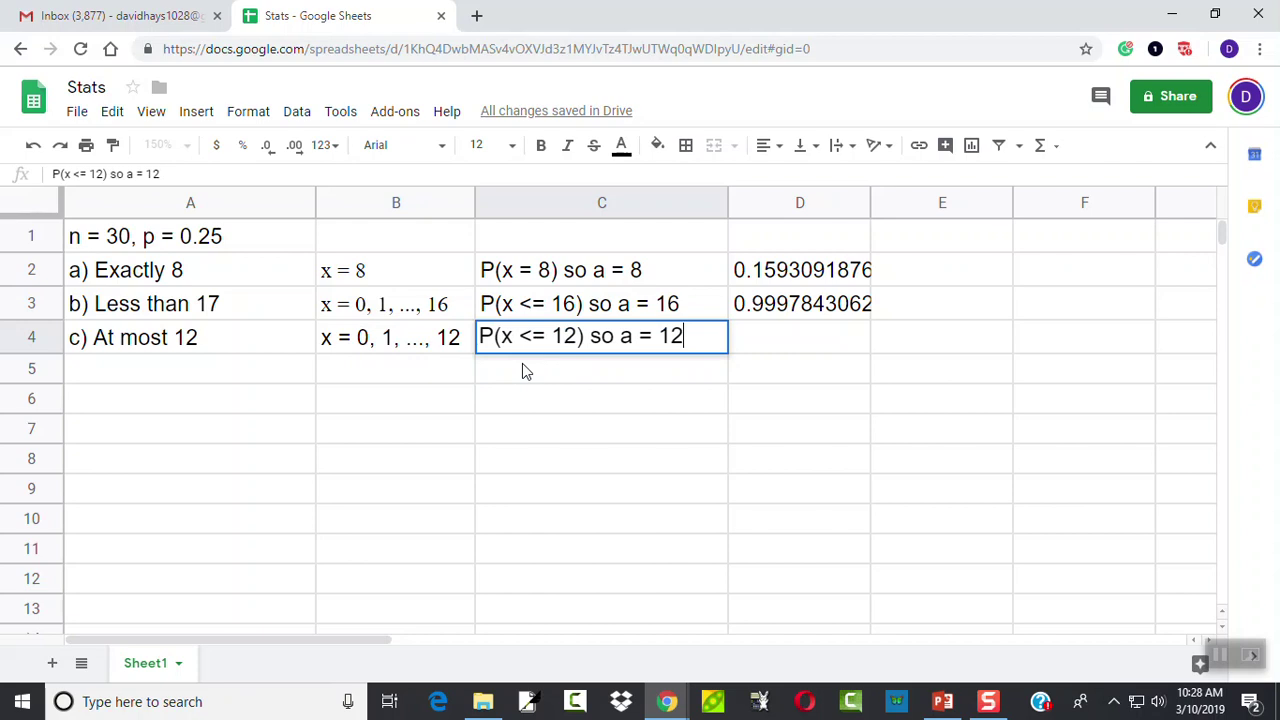
{"action": "key", "text": "Tab"}
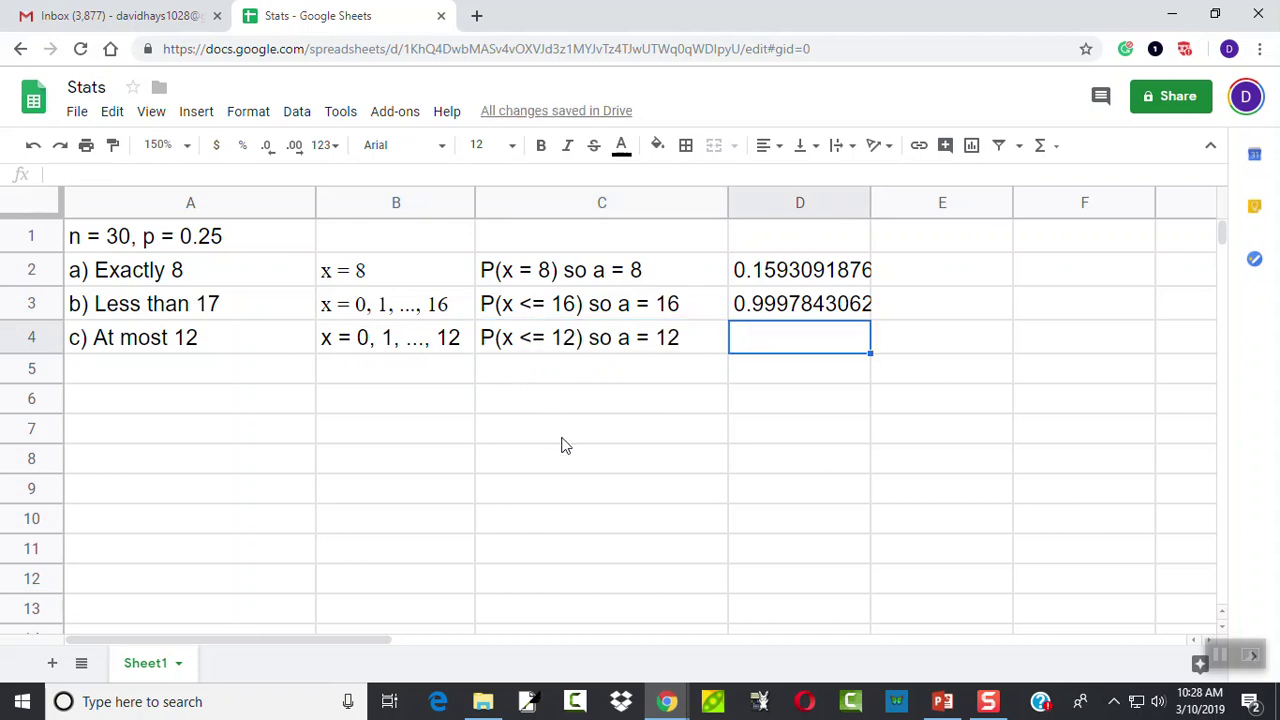
Step: Highlight the P(x ≤ a) function on PowerPoint's Forms slide and start a BINOM.DIST formula in Google Sheets cell D4 with 12 successes
{"action": "key", "text": "alt+Tab"}
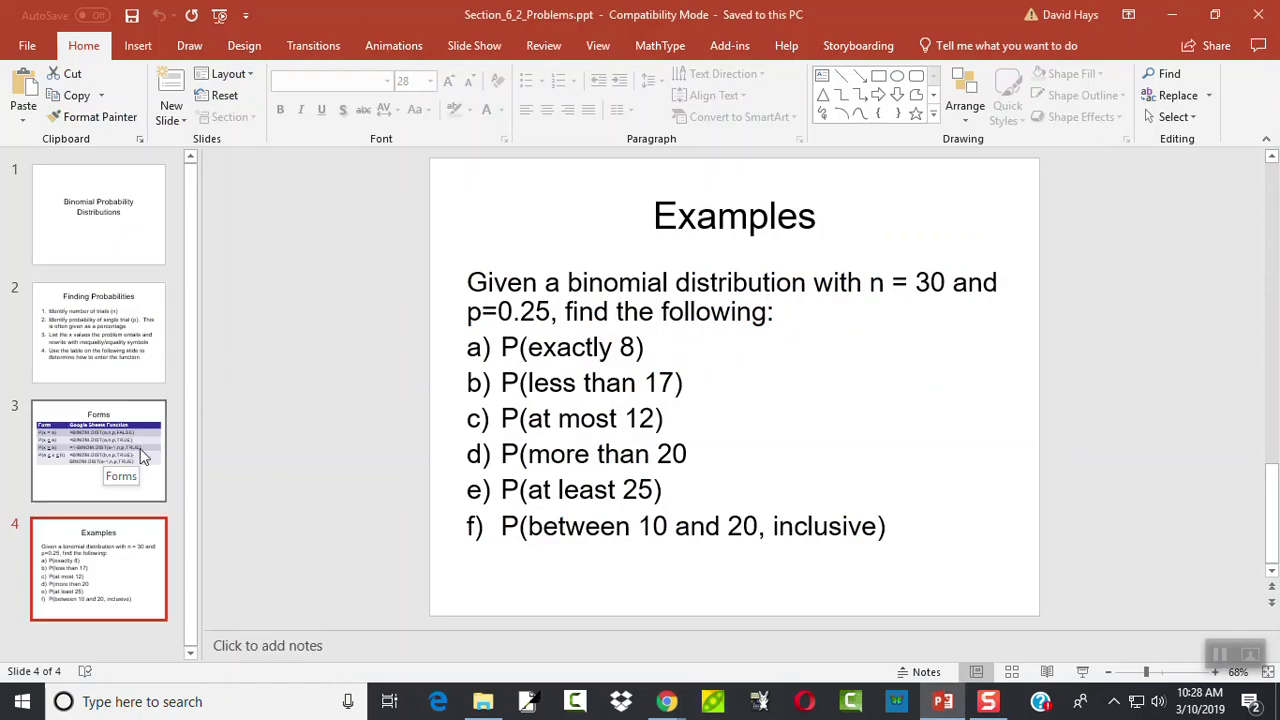
{"action": "left_click", "coordinate": [122, 474]}
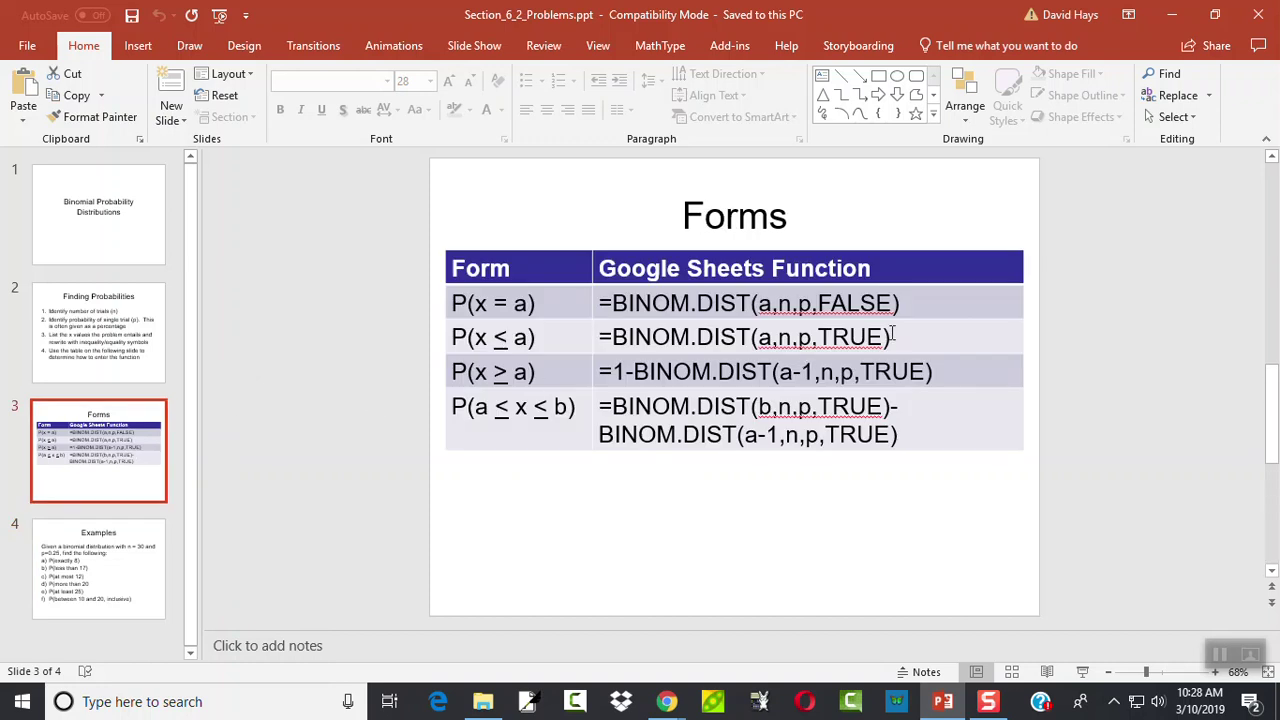
{"action": "left_click_drag", "start_coordinate": [898, 337], "coordinate": [592, 336]}
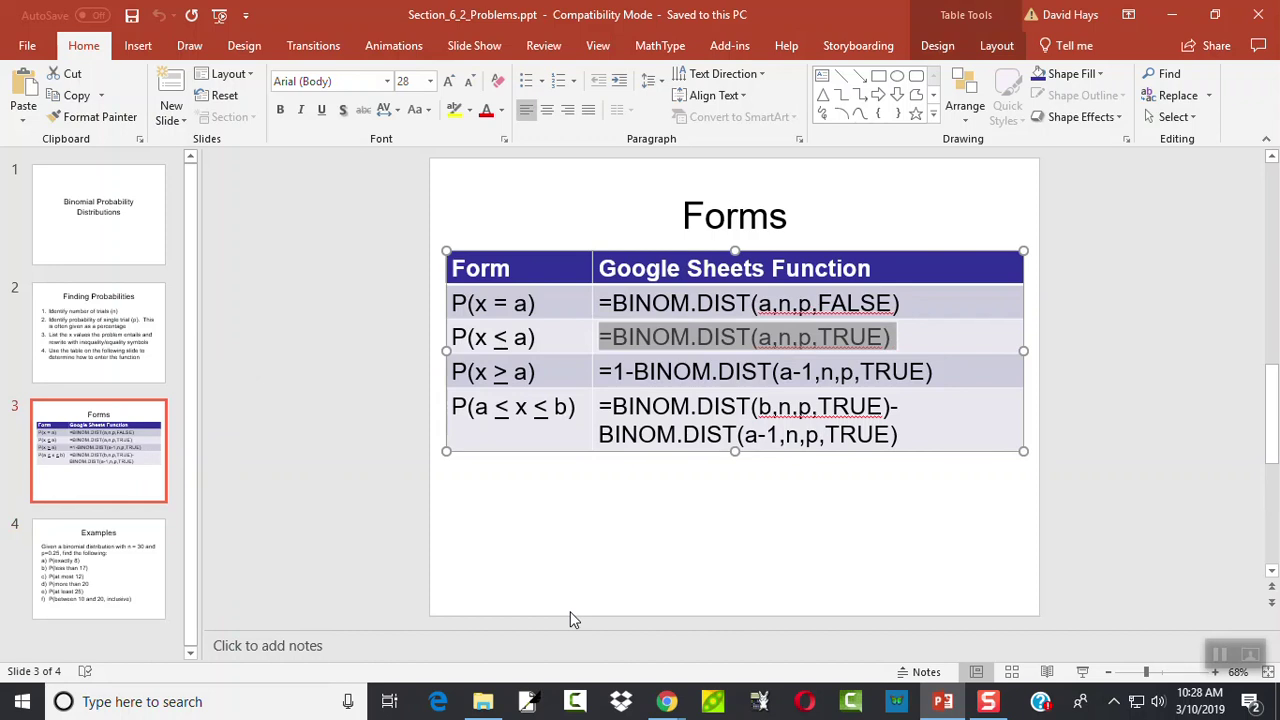
{"action": "key", "text": "alt+Tab"}
{"action": "type", "text": "=BINOM.DIST("}
{"action": "key", "text": "alt+Tab"}
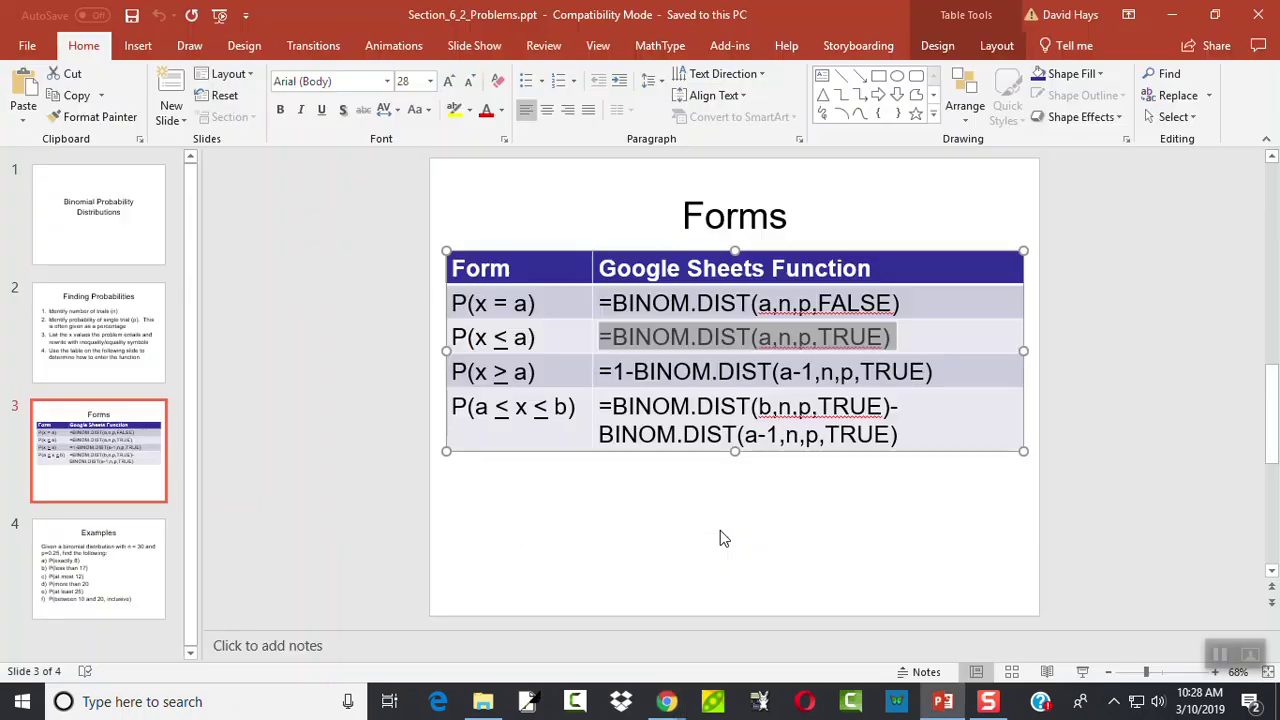
{"action": "key", "text": "alt+Tab"}
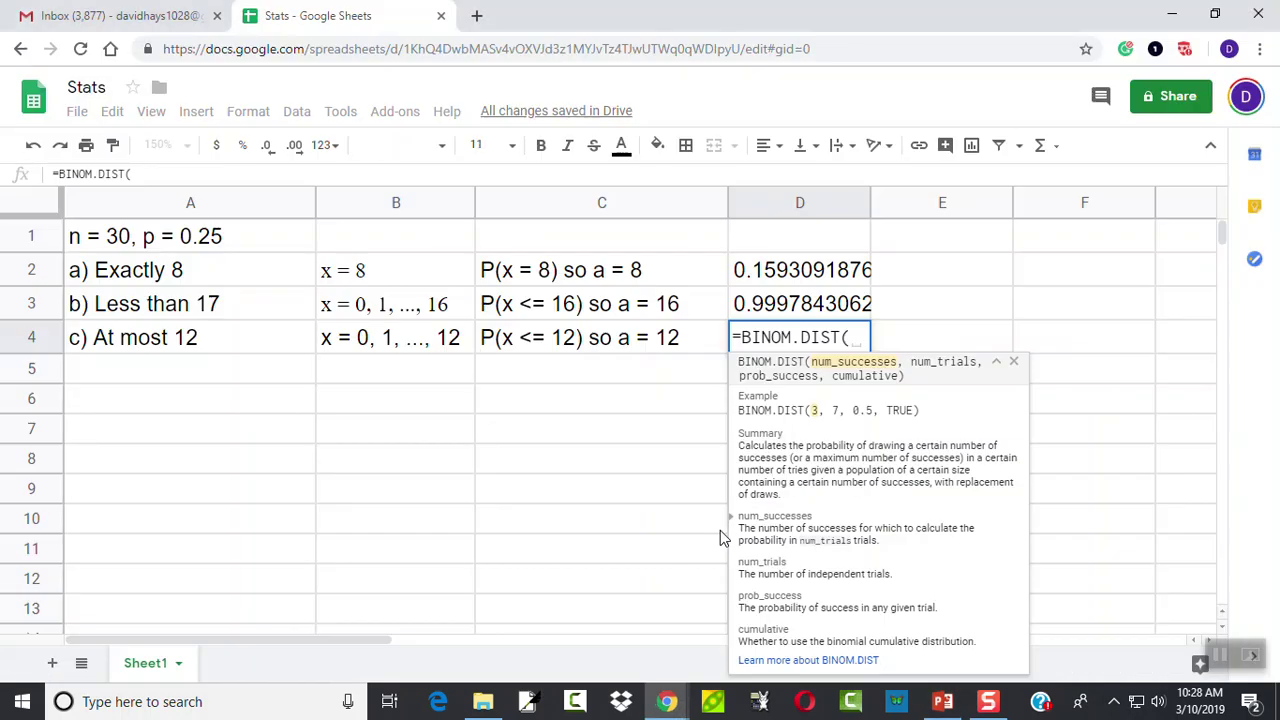
{"action": "type", "text": "12,"}
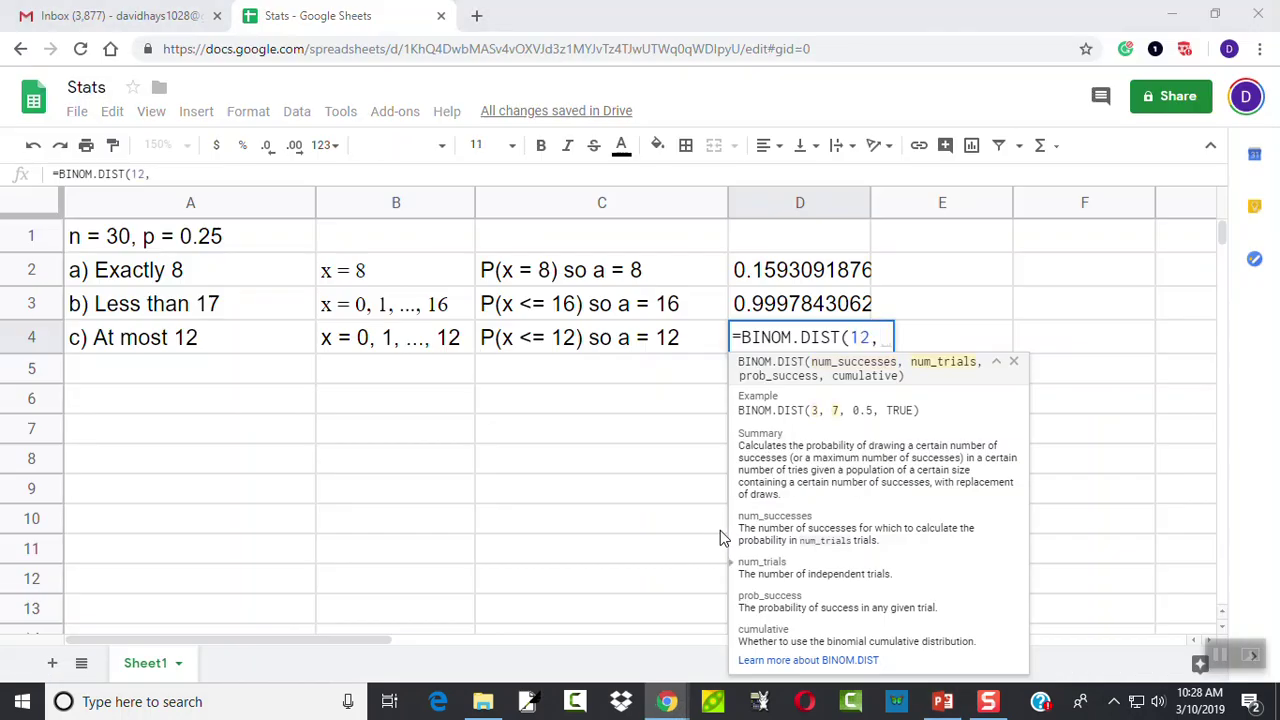
Step: Complete the cell D4 formula as =BINOM.DIST(12,30,0.25,TRUE), checking the argument order on PowerPoint's Forms slide
{"action": "key", "text": "alt+Tab"}
{"action": "key", "text": "alt+Tab"}
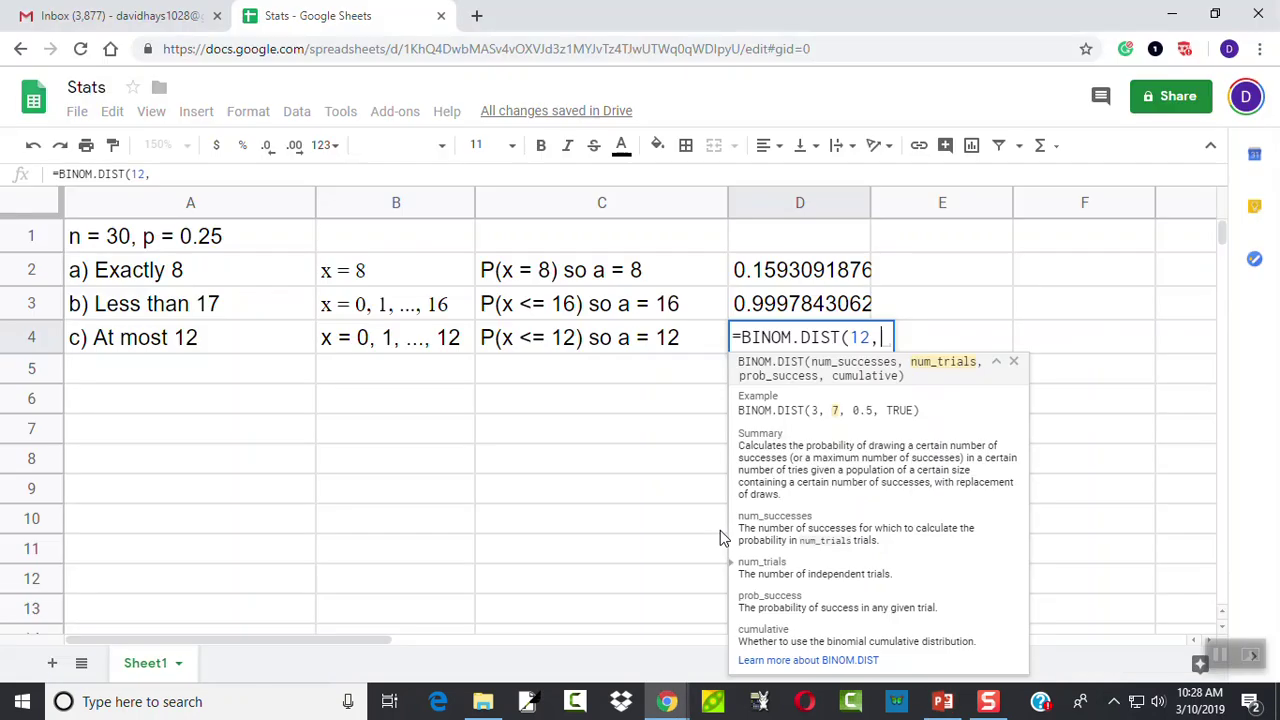
{"action": "type", "text": "30,"}
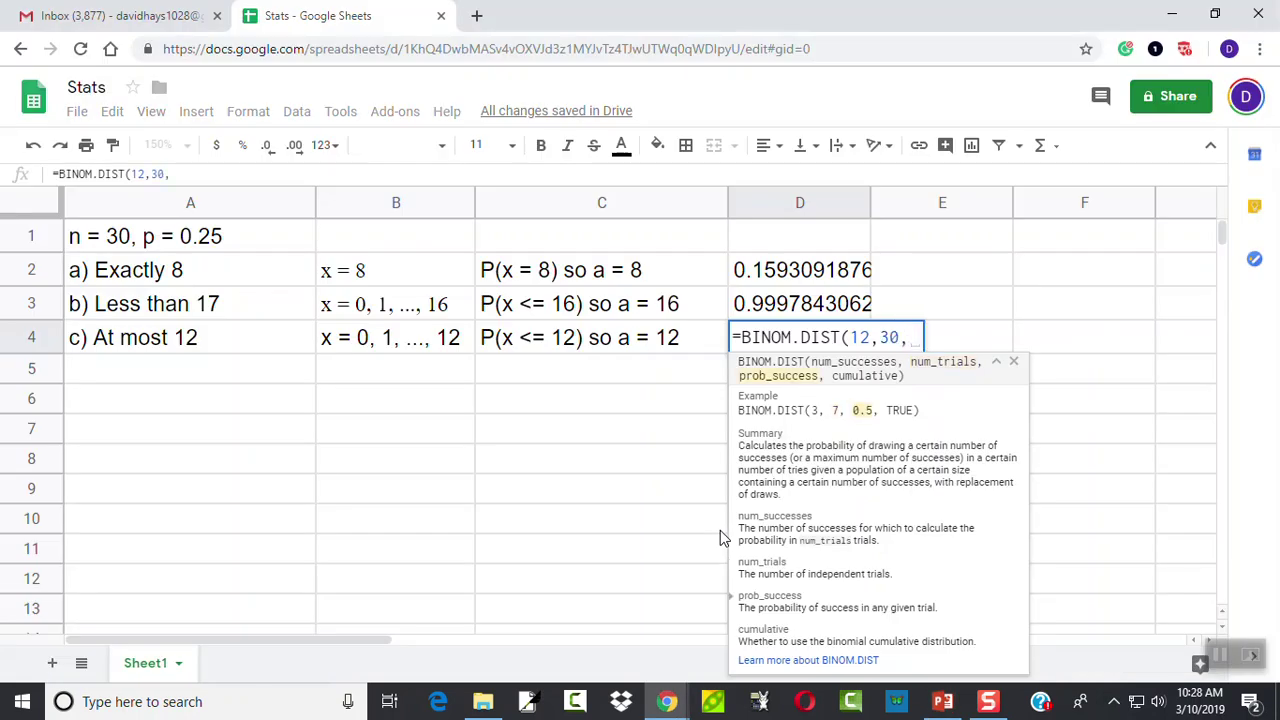
{"action": "key", "text": "alt+Tab"}
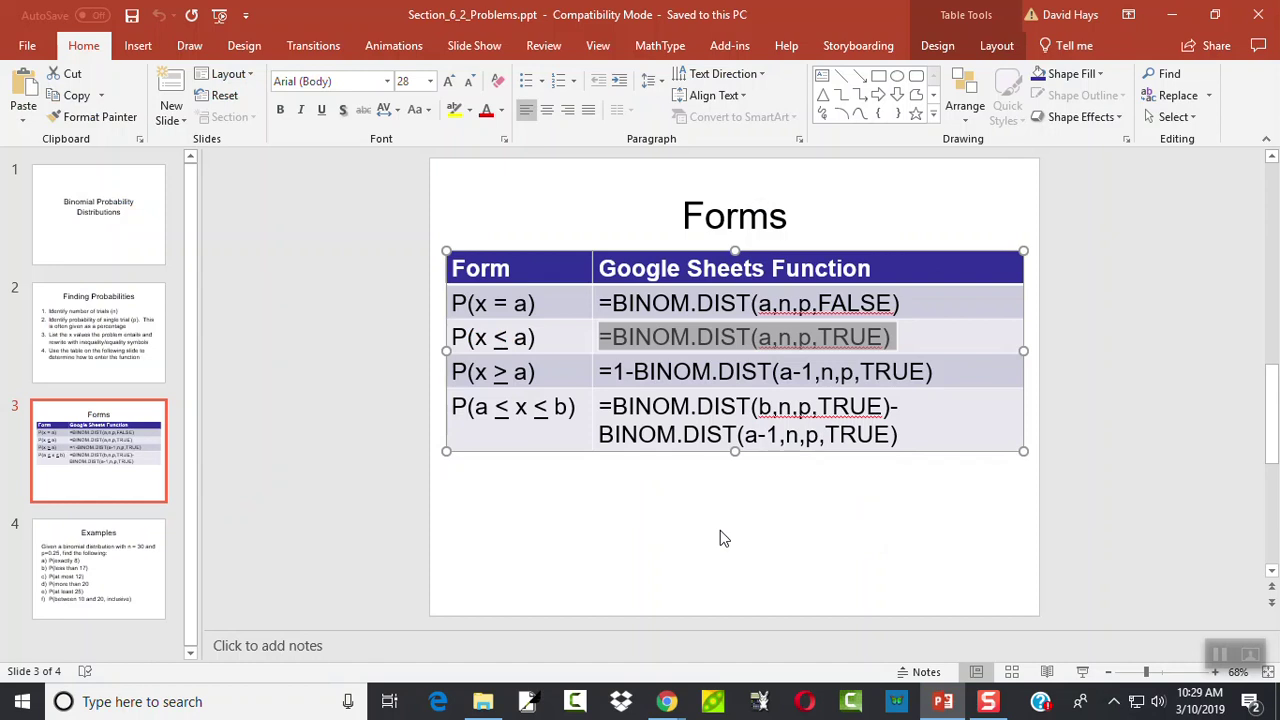
{"action": "key", "text": "alt+Tab"}
{"action": "type", "text": "0.2"}
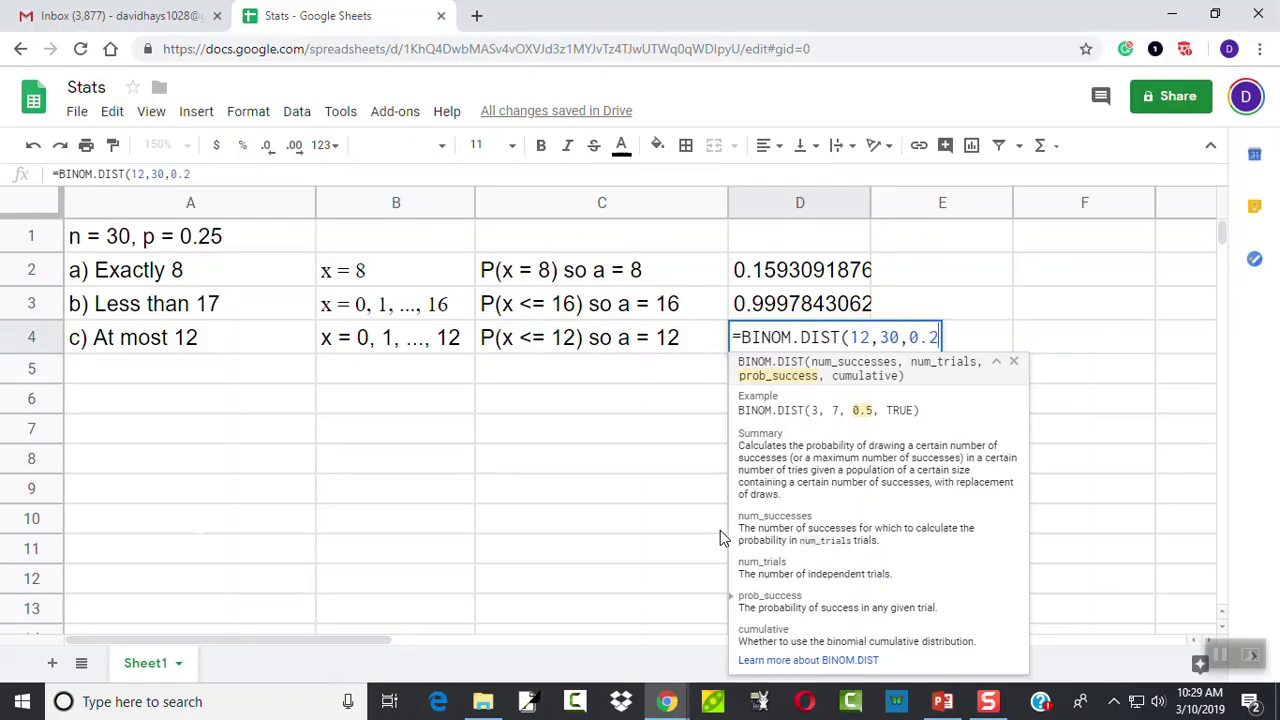
{"action": "type", "text": "5,TRUE)"}
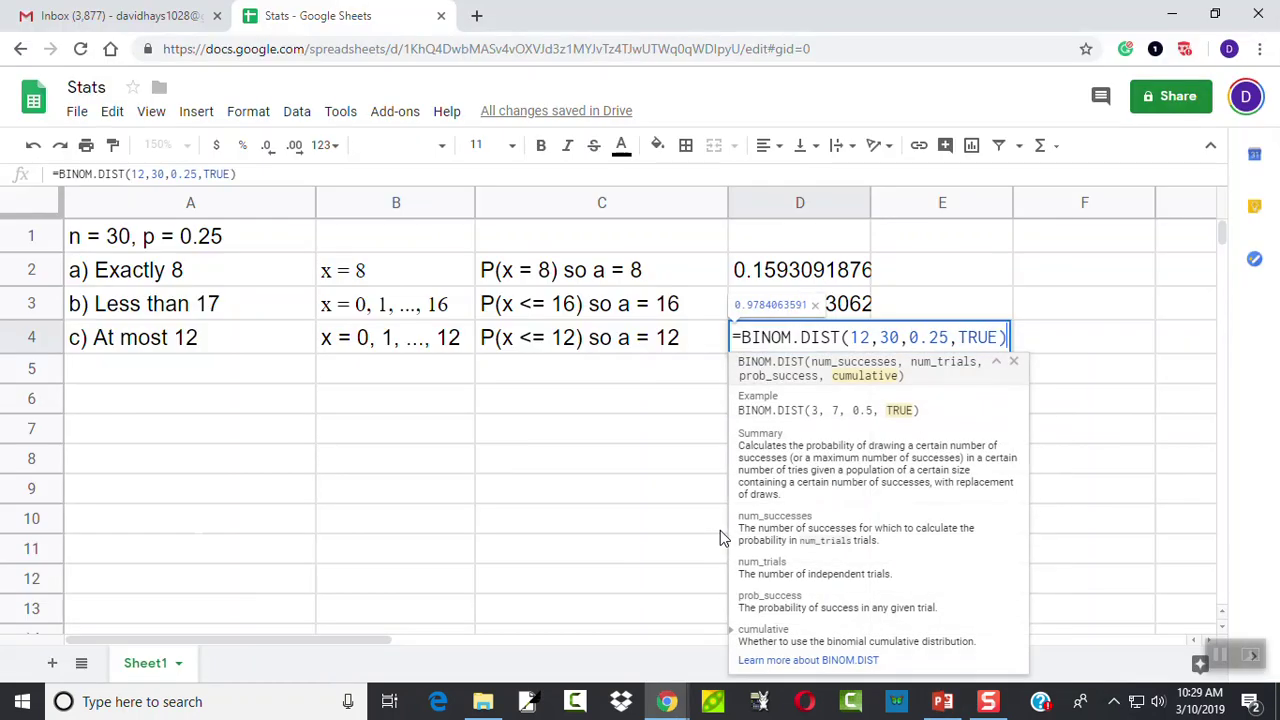
{"action": "key", "text": "Return"}
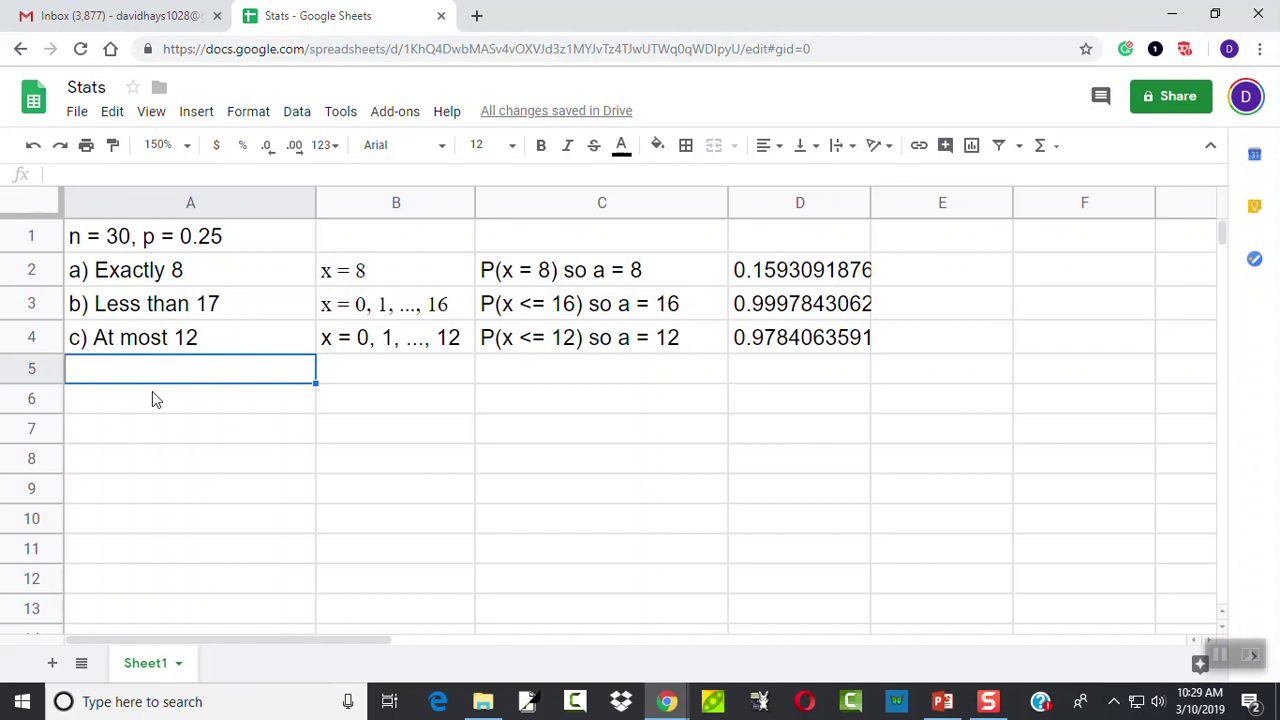
Step: Check the Examples slide in PowerPoint and enter "d) More than 20" in cell A5 of the Google Sheets spreadsheet
{"action": "key", "text": "alt+Tab"}
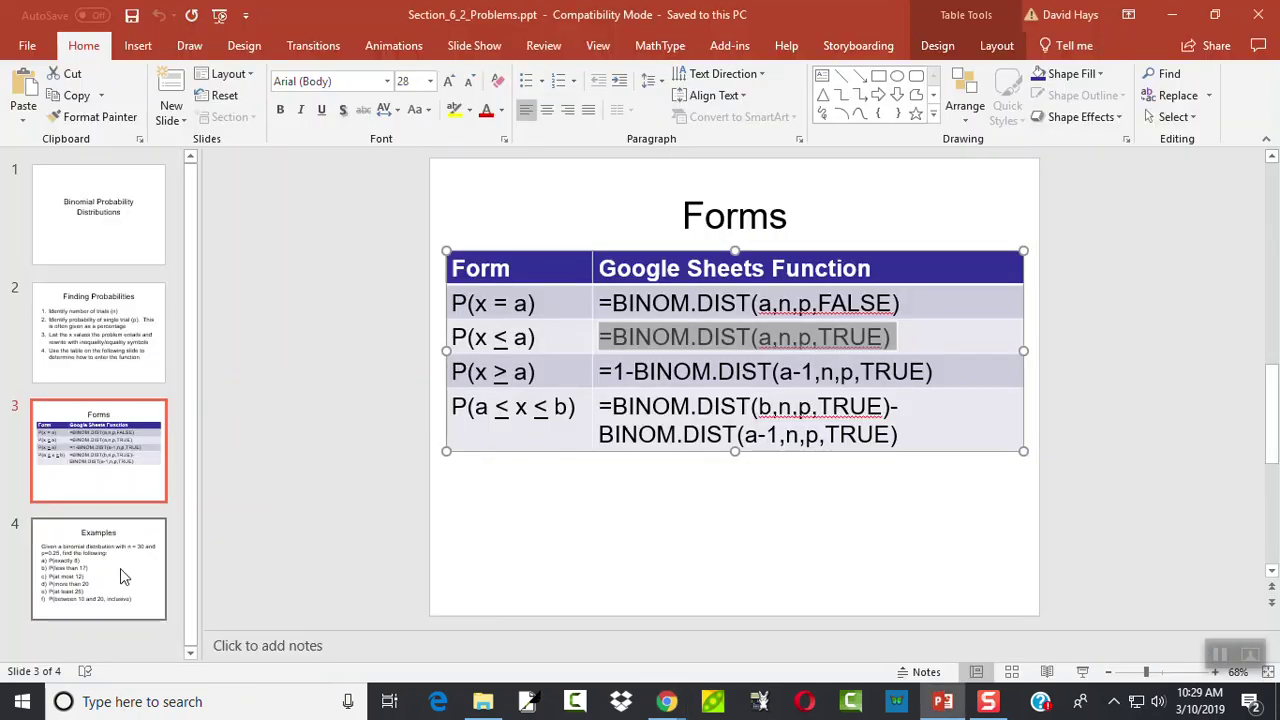
{"action": "left_click", "coordinate": [118, 568]}
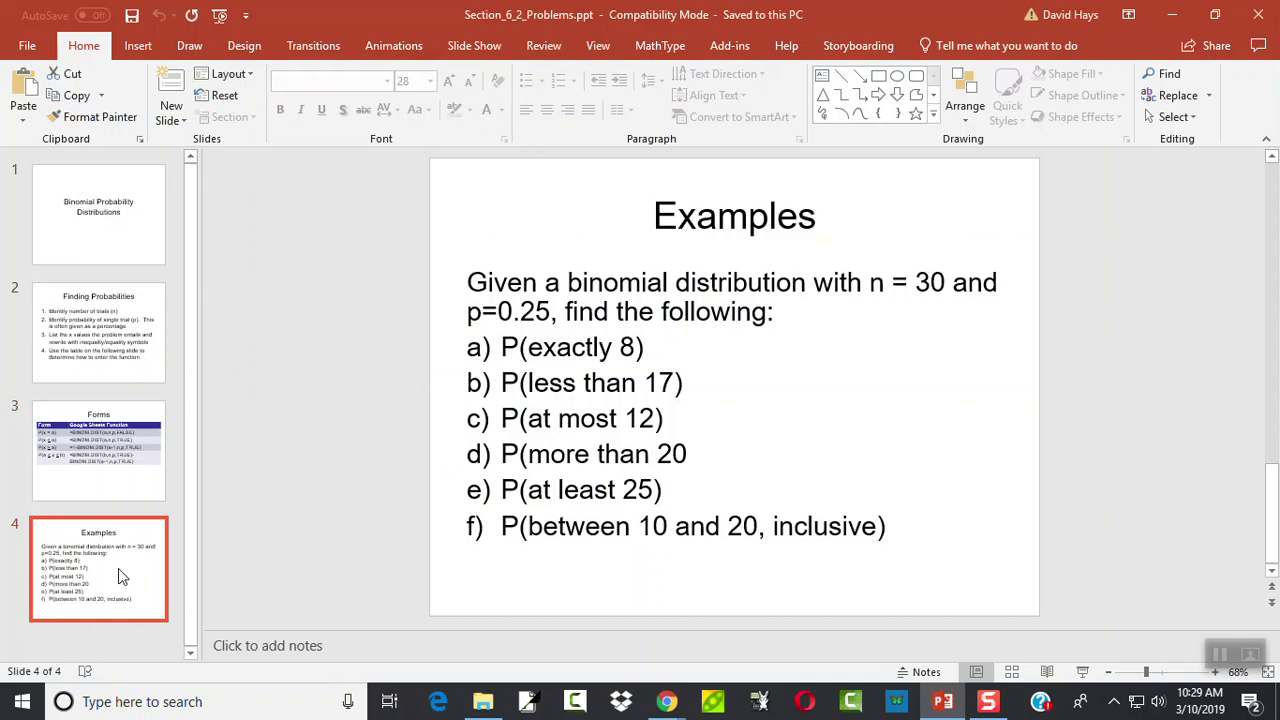
{"action": "key", "text": "alt+Tab"}
{"action": "type", "text": "d) More th"}
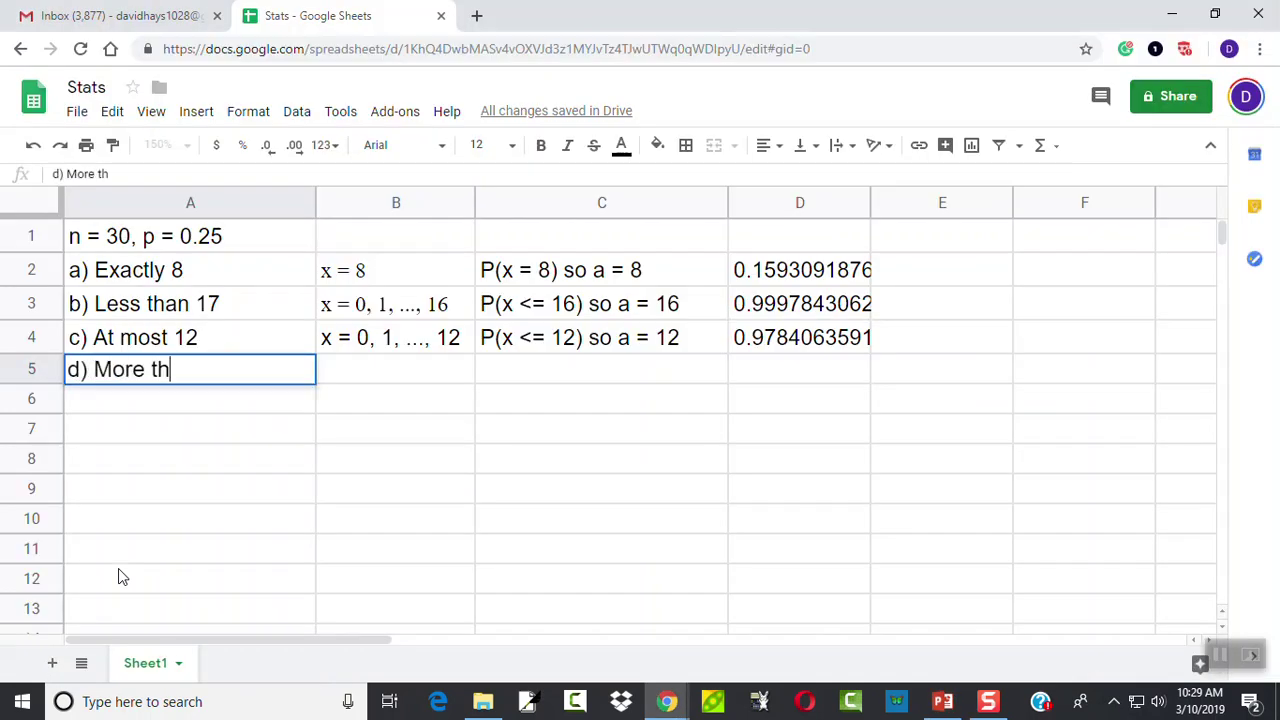
{"action": "type", "text": "an 20"}
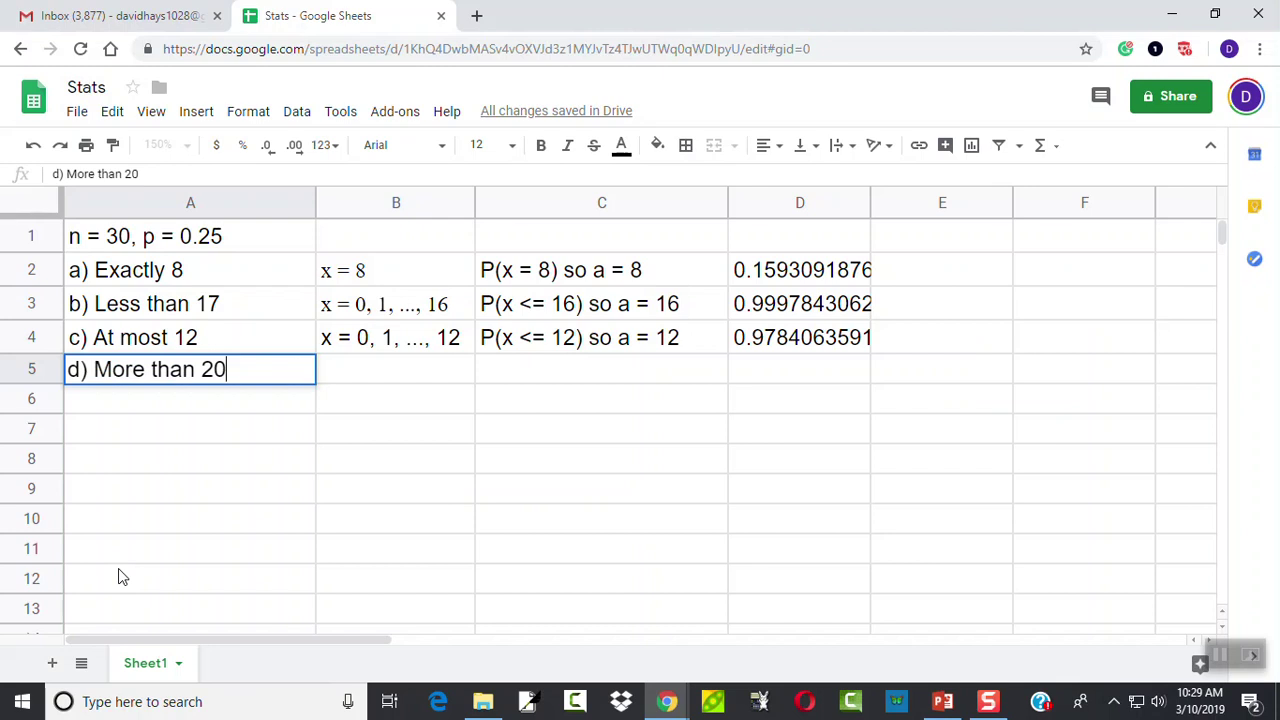
{"action": "key", "text": "Tab"}
Step: Enter "x = 21, 22, ..., 30" in cell B5 and widen column B slightly to fit the text
{"action": "type", "text": "x = "}
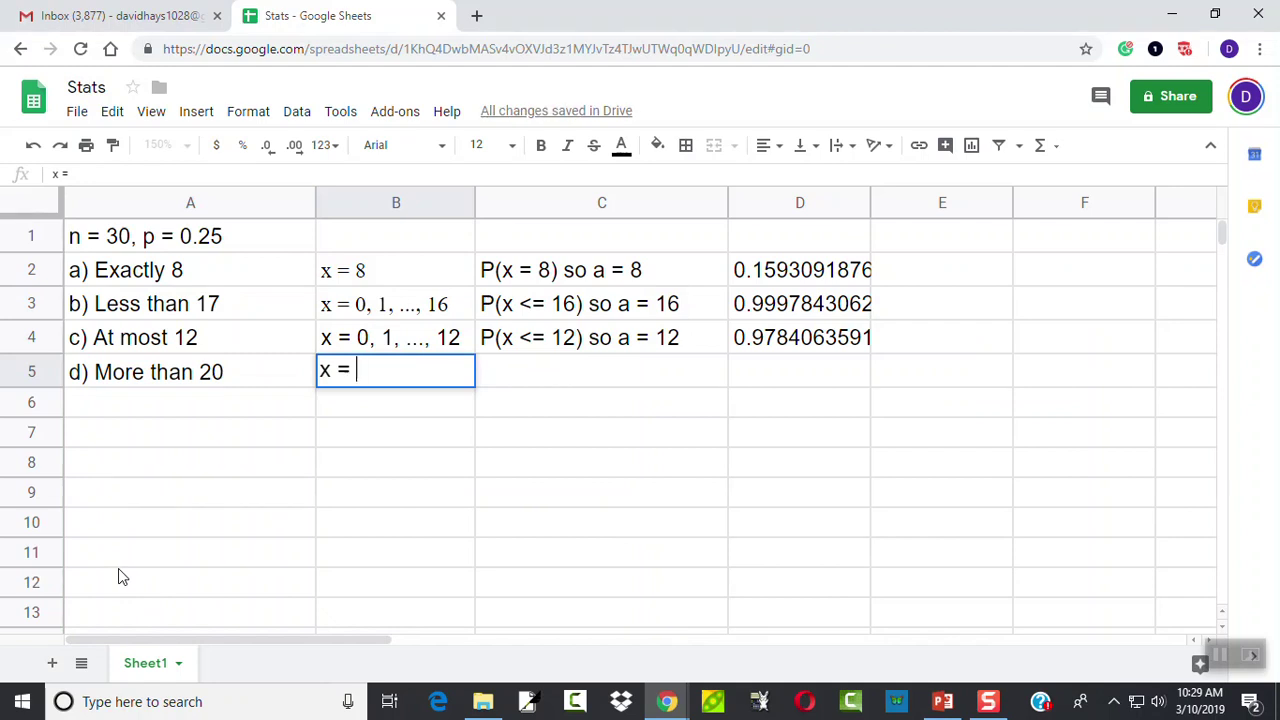
{"action": "type", "text": "21, 22, ..., 30"}
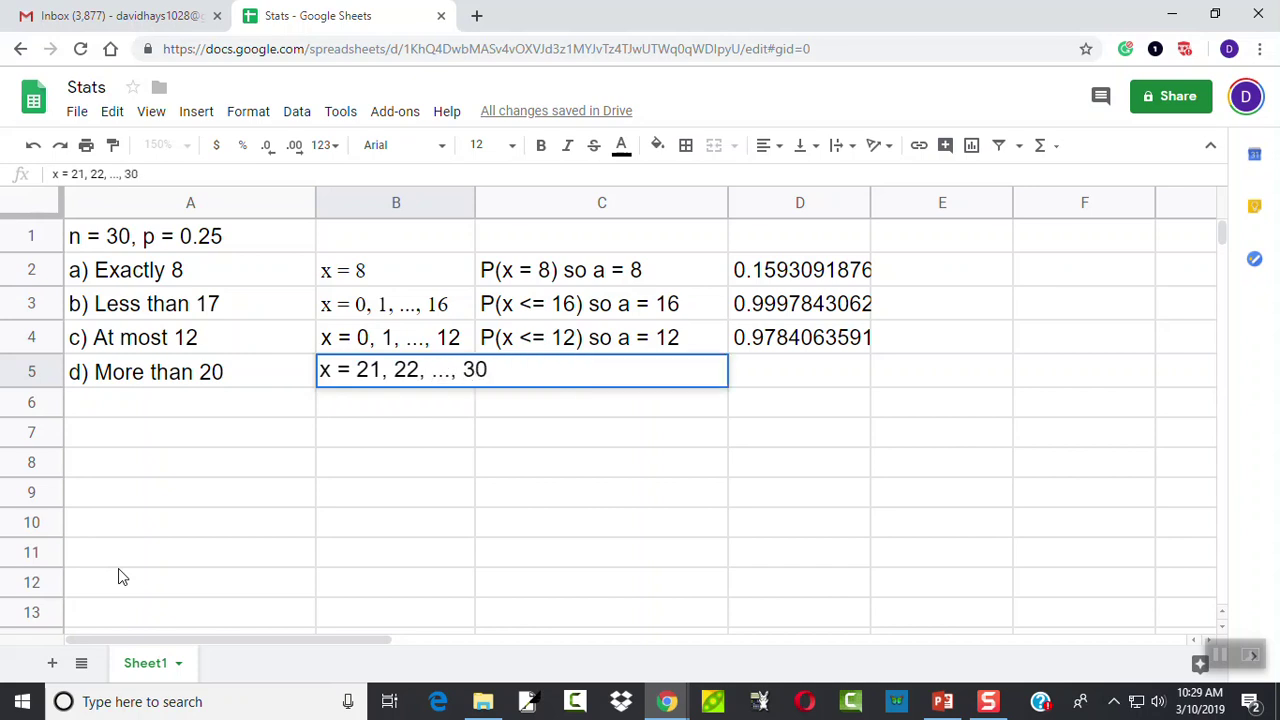
{"action": "key", "text": "Tab"}
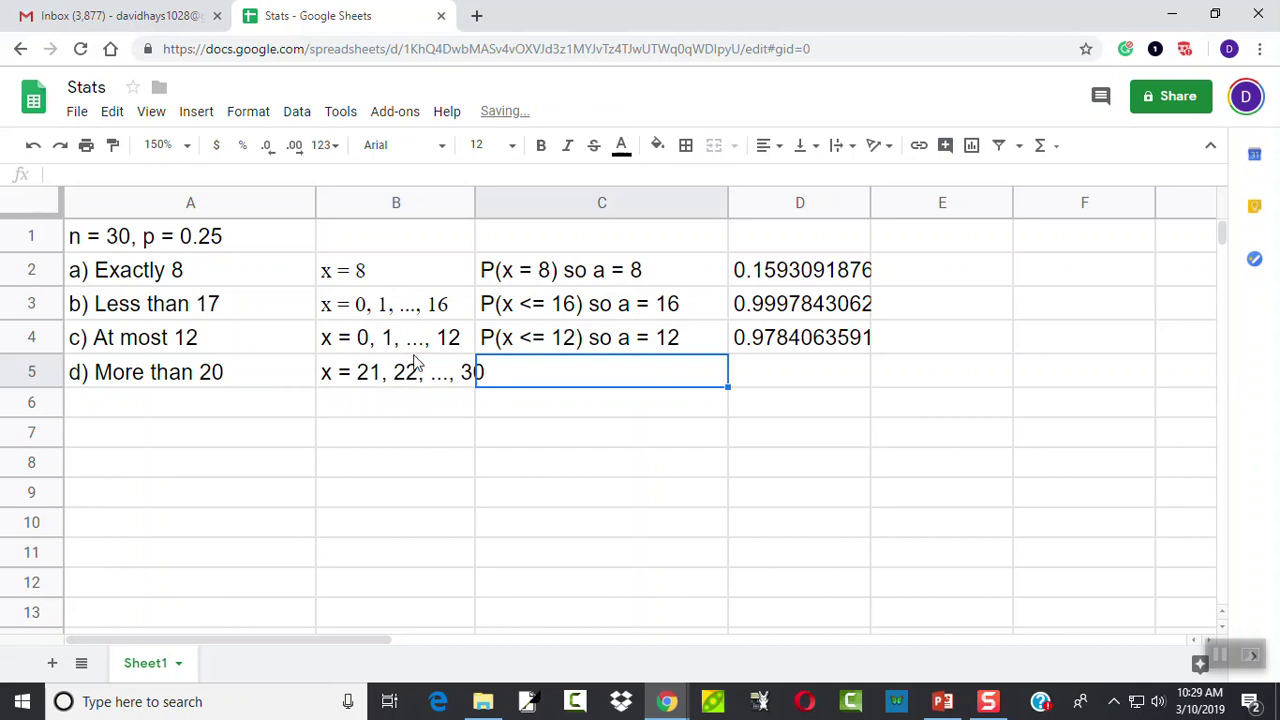
{"action": "left_click_drag", "start_coordinate": [474, 205], "coordinate": [498, 203]}
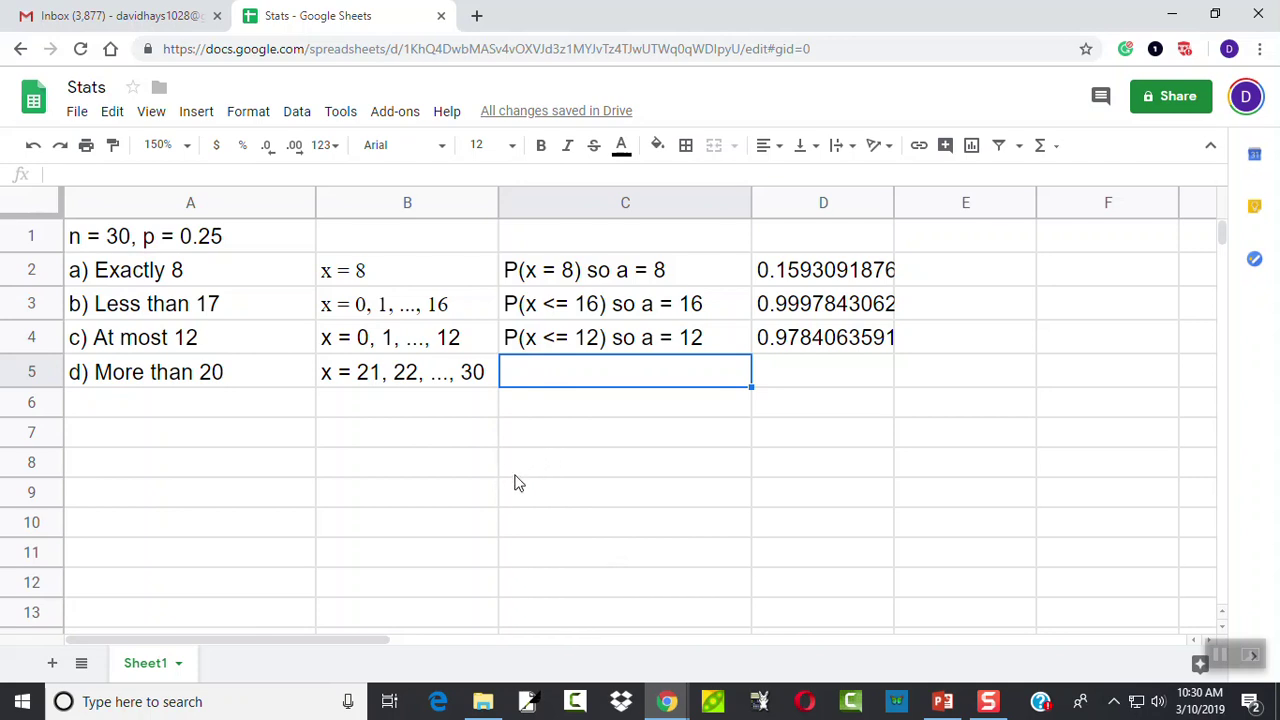
Step: Compare the x values in cell B5 with PowerPoint's Forms slide and highlight the P(x ≥ a) form there
{"action": "key", "text": "alt+Tab"}
{"action": "left_click", "coordinate": [118, 458]}
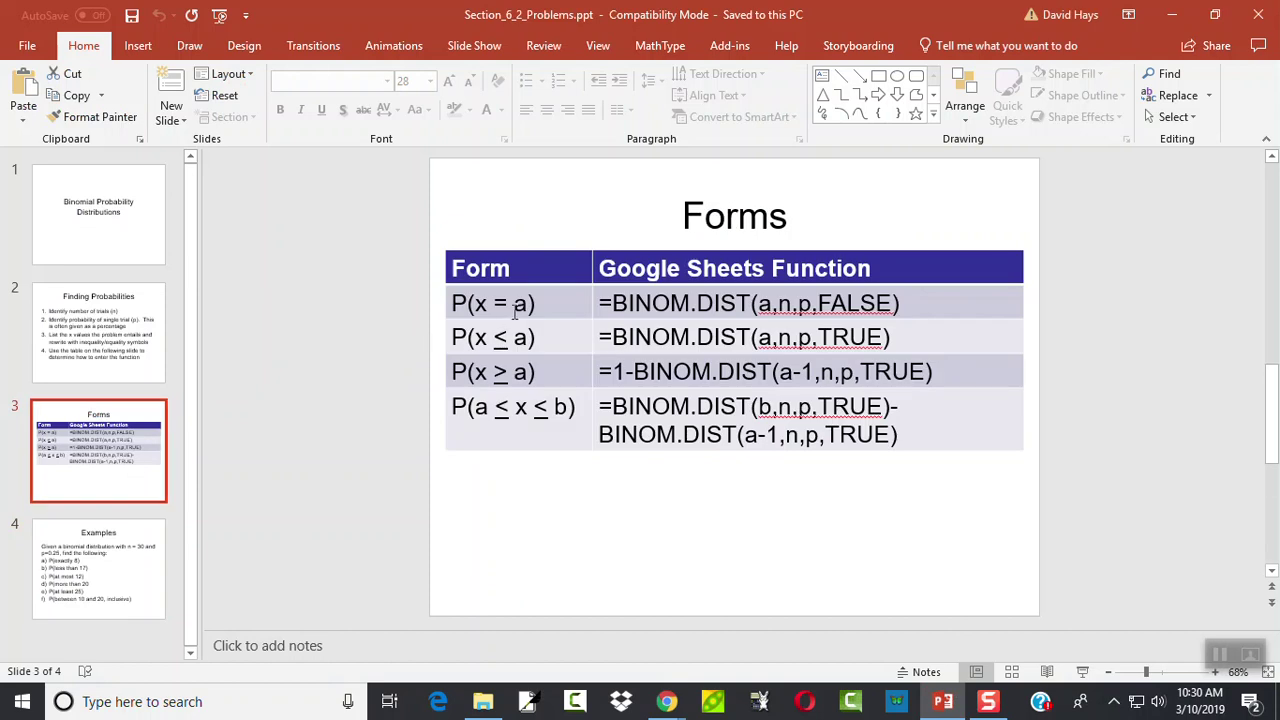
{"action": "key", "text": "alt+Tab"}
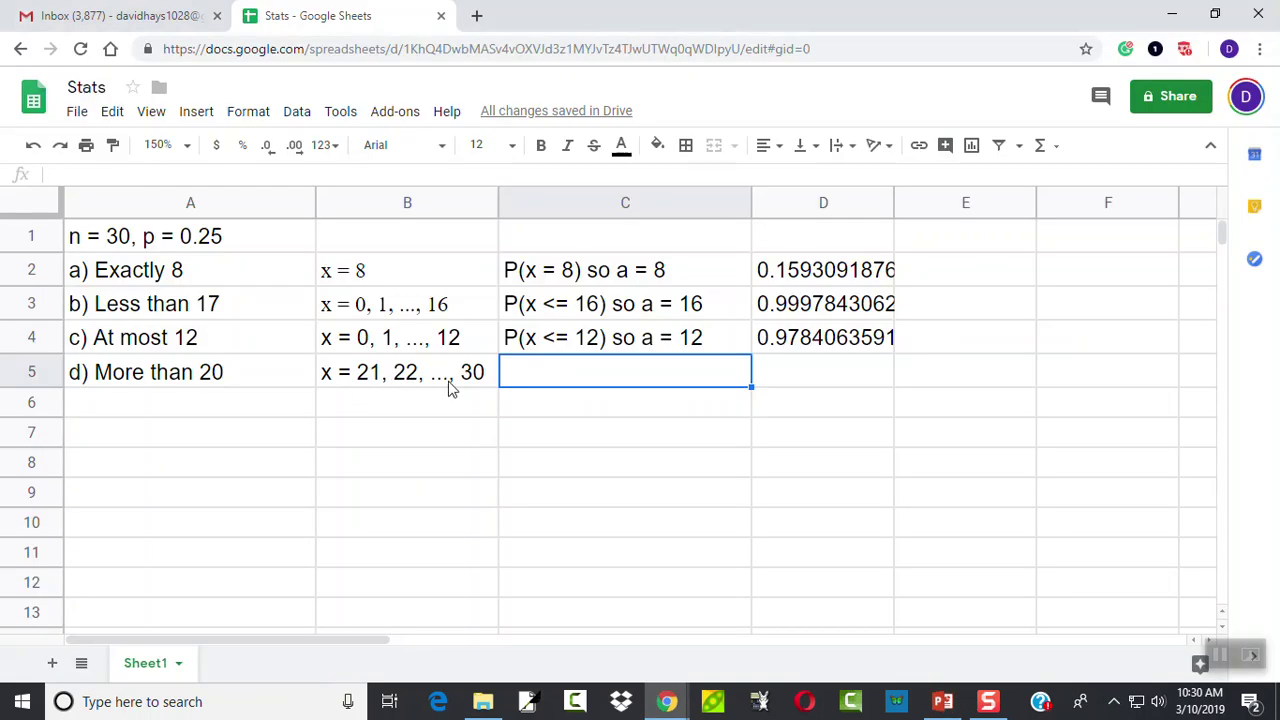
{"action": "key", "text": "alt+Tab"}
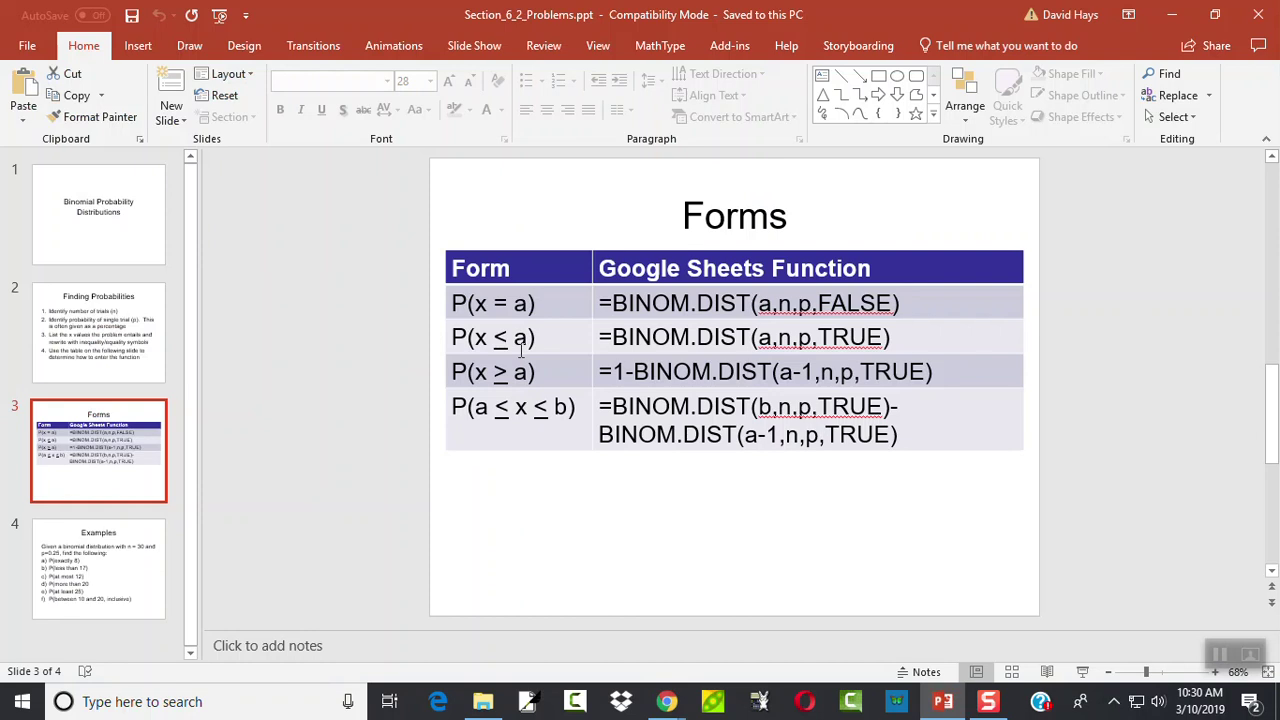
{"action": "key", "text": "alt+Tab"}
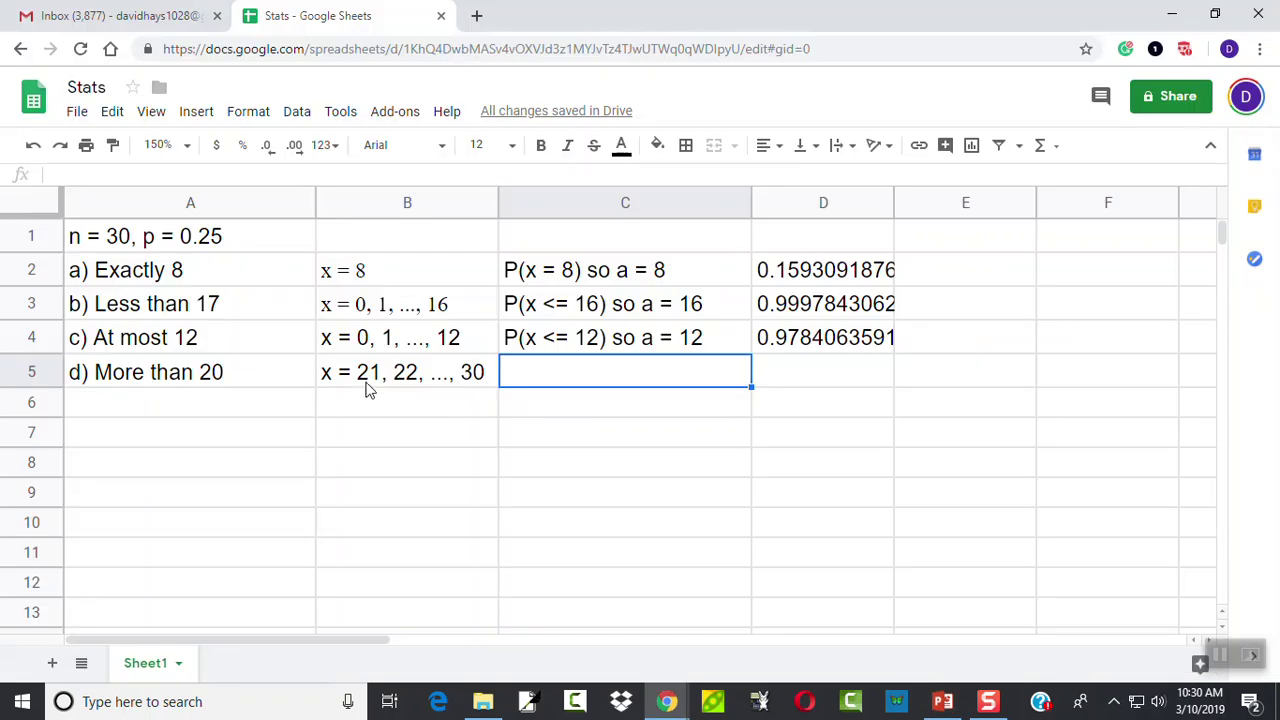
{"action": "key", "text": "alt+Tab"}
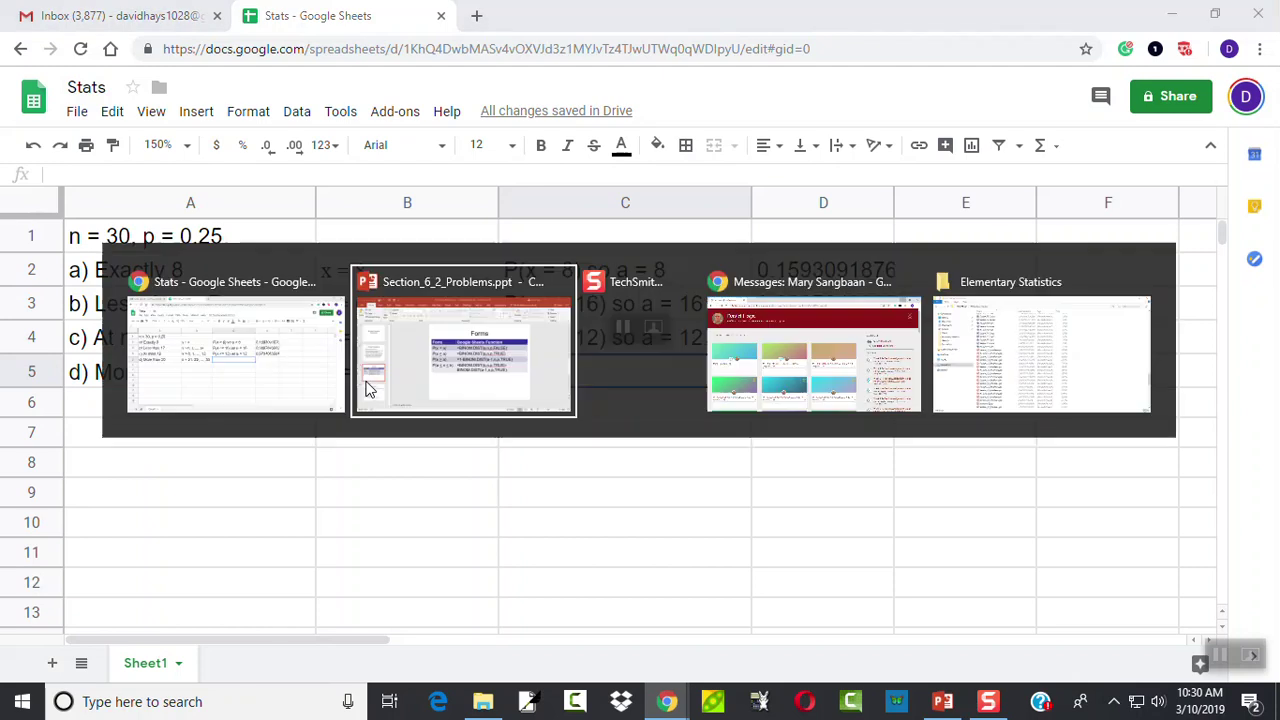
{"action": "left_click", "coordinate": [563, 378]}
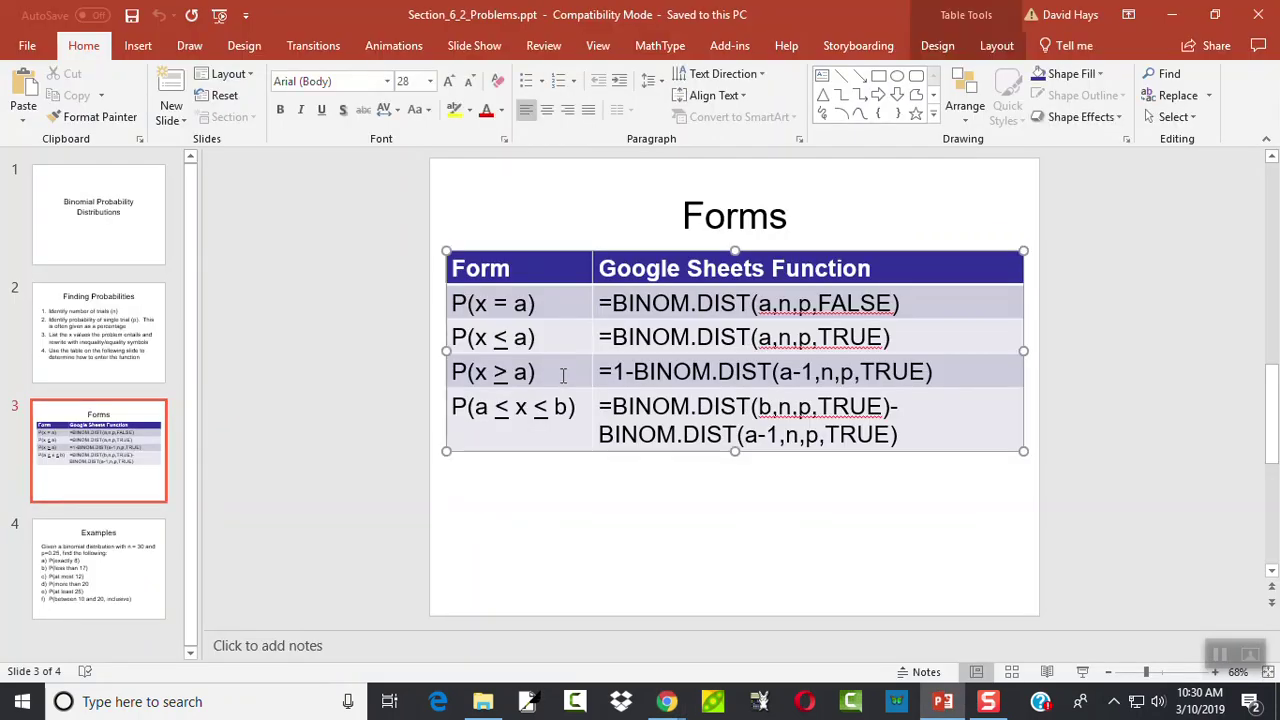
{"action": "left_click_drag", "start_coordinate": [563, 374], "coordinate": [460, 369]}
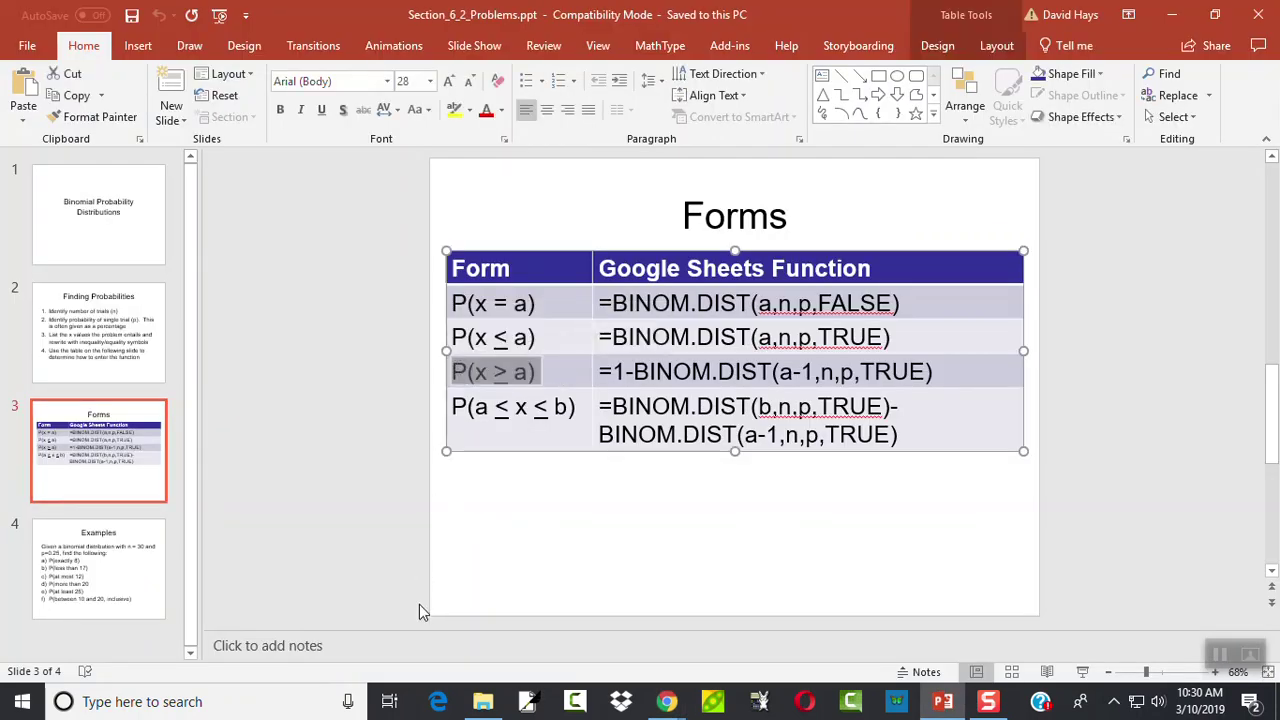
Step: Enter "P(x >= 21) so a = 21" in cell C5 of the Google Sheets spreadsheet, checking the form against PowerPoint's Forms slide
{"action": "key", "text": "alt+Tab"}
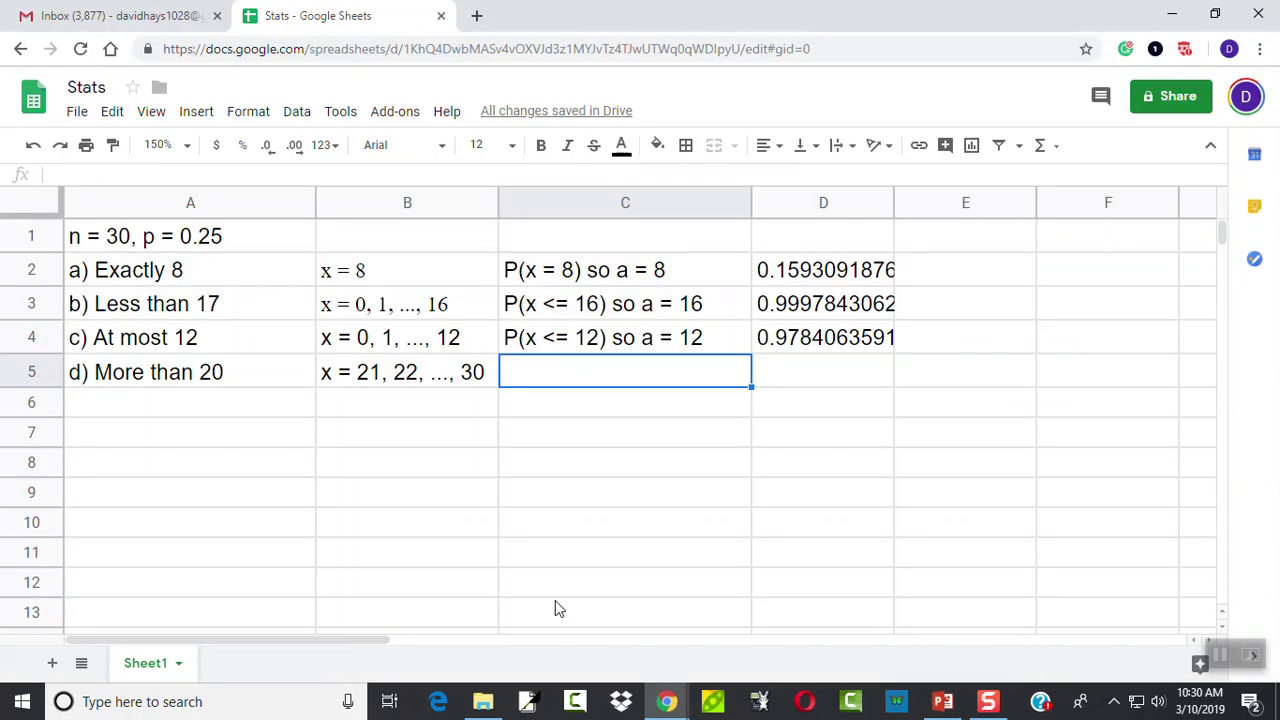
{"action": "type", "text": "P(x >"}
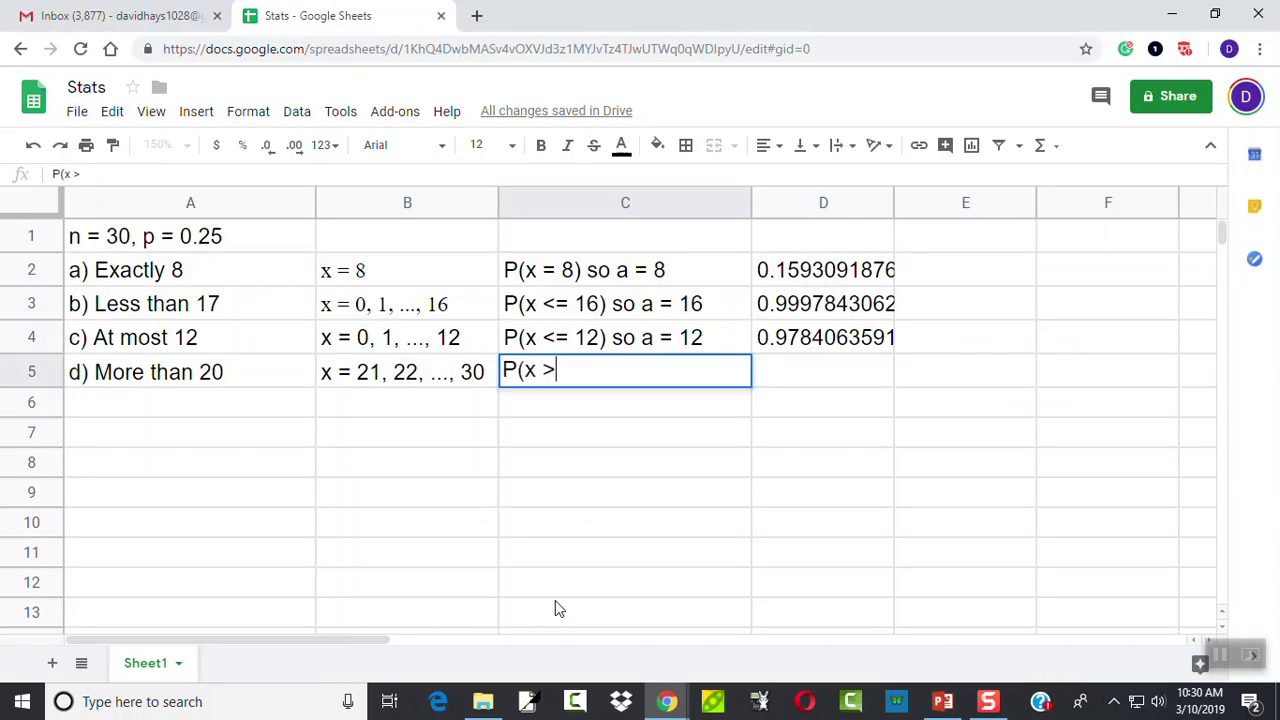
{"action": "type", "text": "= 21) so"}
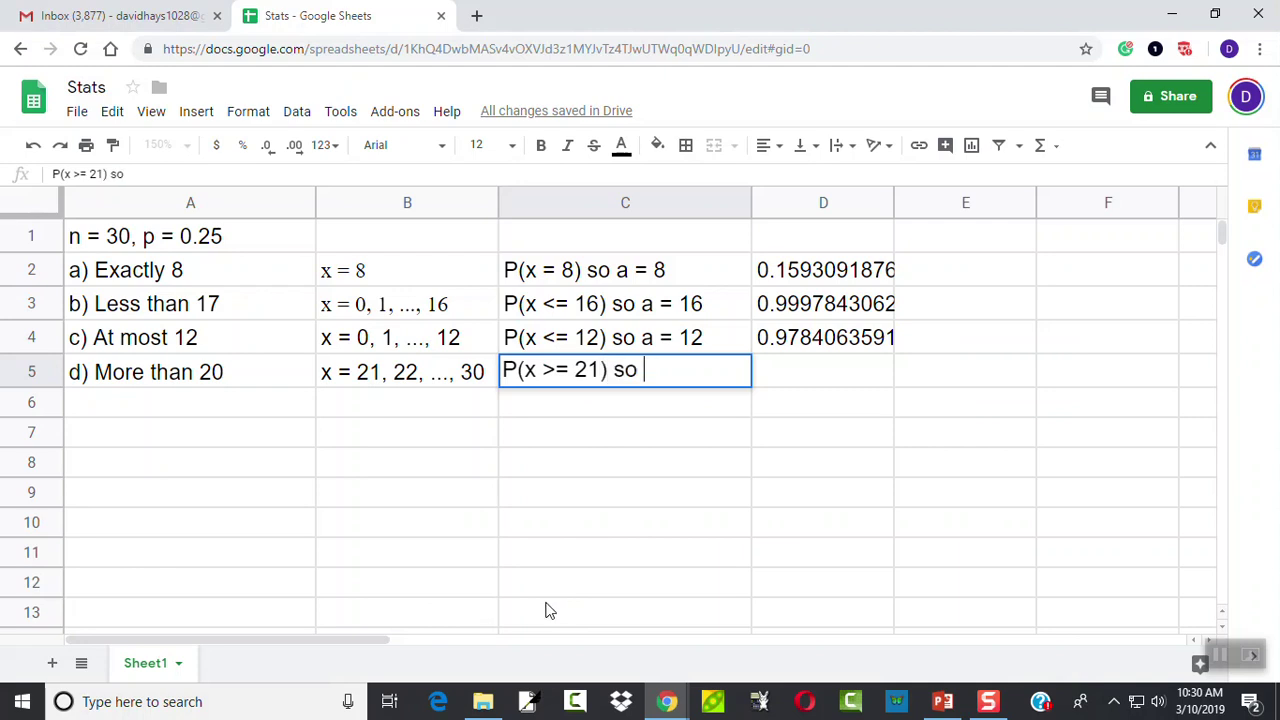
{"action": "key", "text": "alt+Tab"}
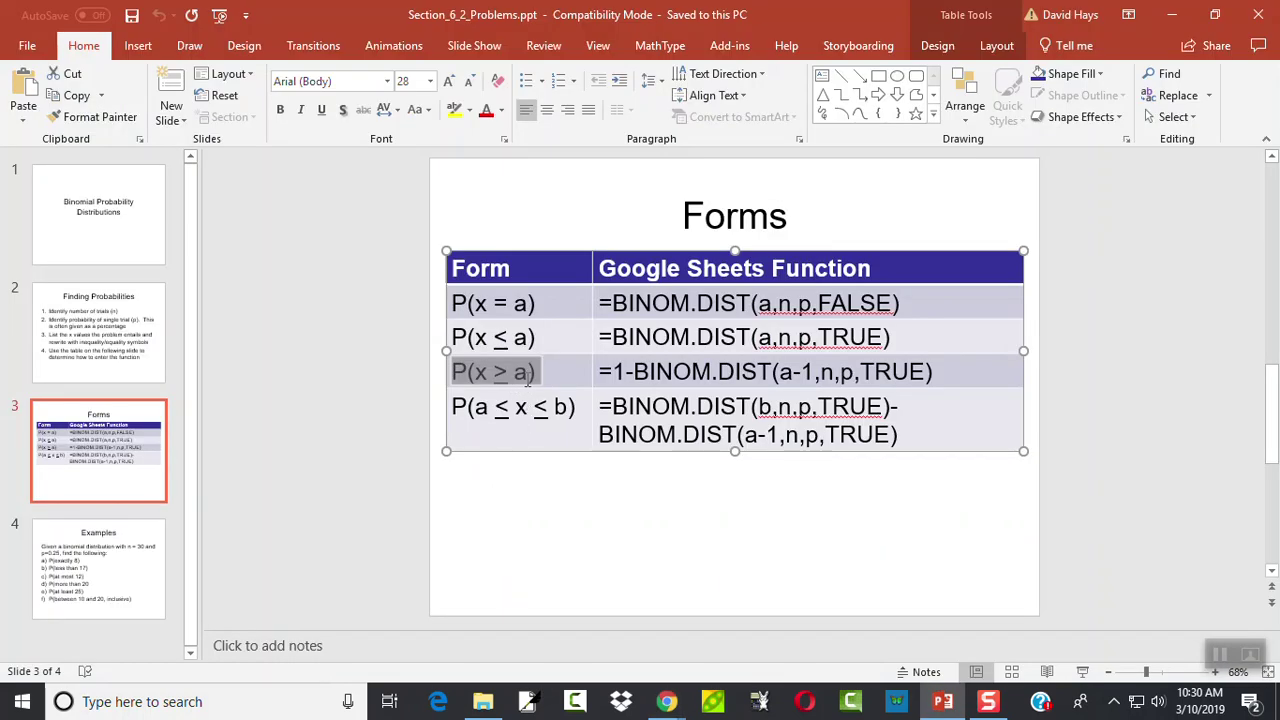
{"action": "key", "text": "alt+Tab"}
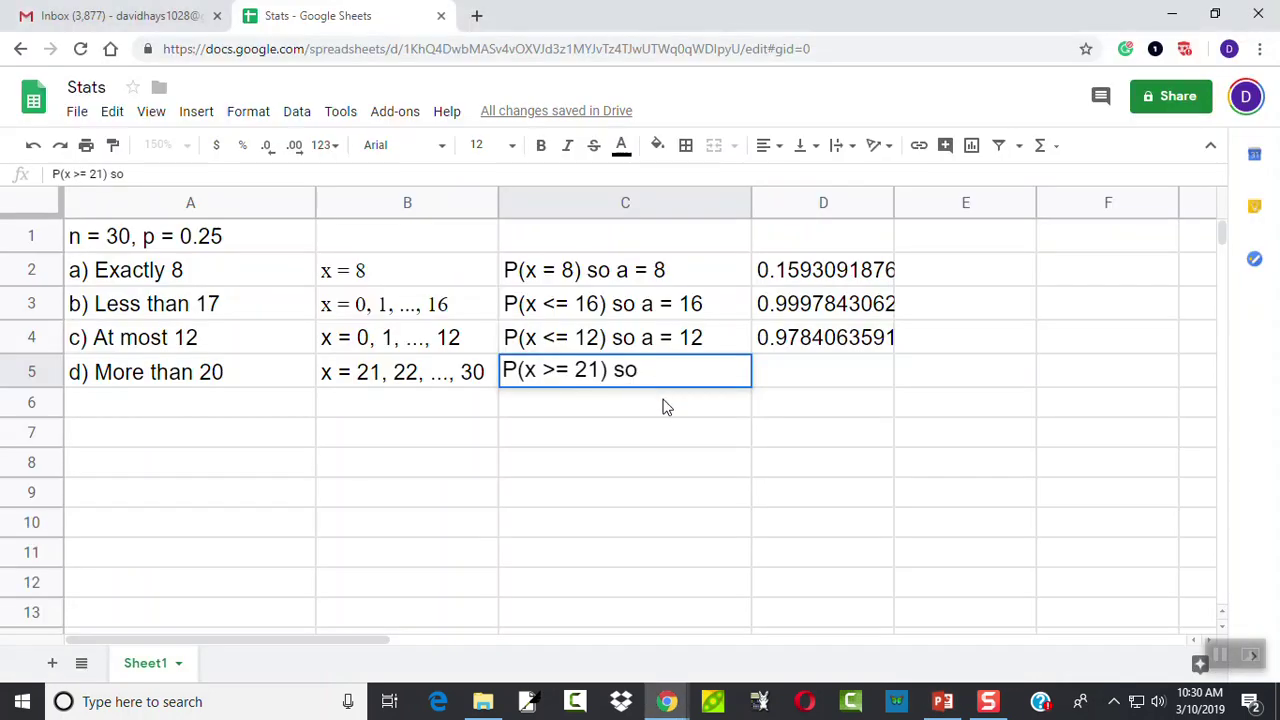
{"action": "type", "text": "a = 21"}
{"action": "key", "text": "Tab"}
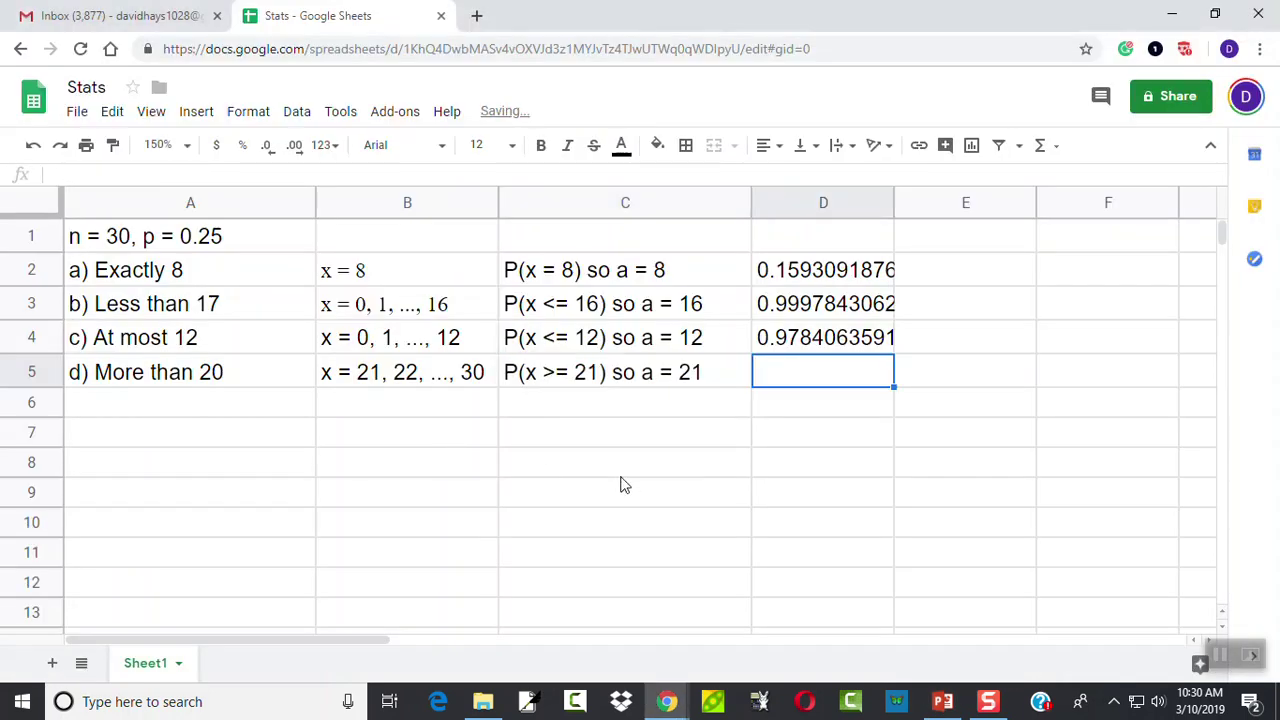
Step: Highlight the function =1-BINOM.DIST(a-1,n,p,TRUE) on PowerPoint's Forms slide and return to the Google Sheets spreadsheet
{"action": "key", "text": "alt+Tab"}
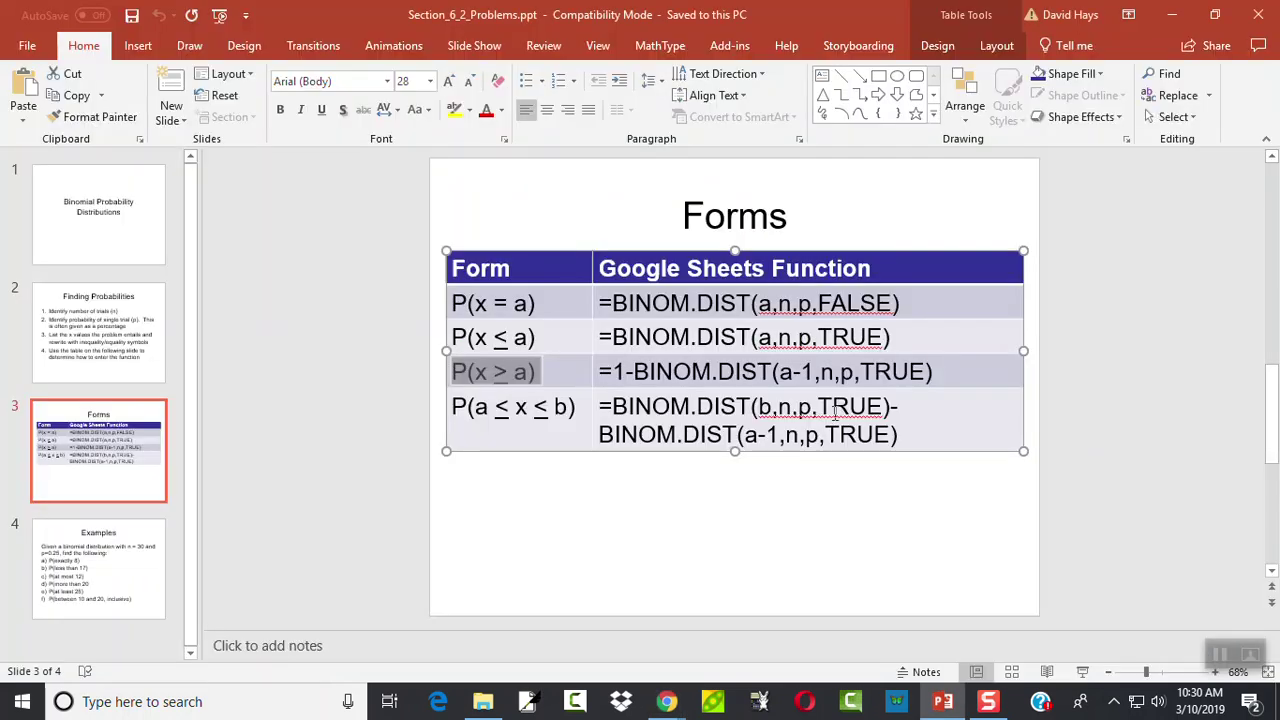
{"action": "left_click_drag", "start_coordinate": [953, 370], "coordinate": [596, 367]}
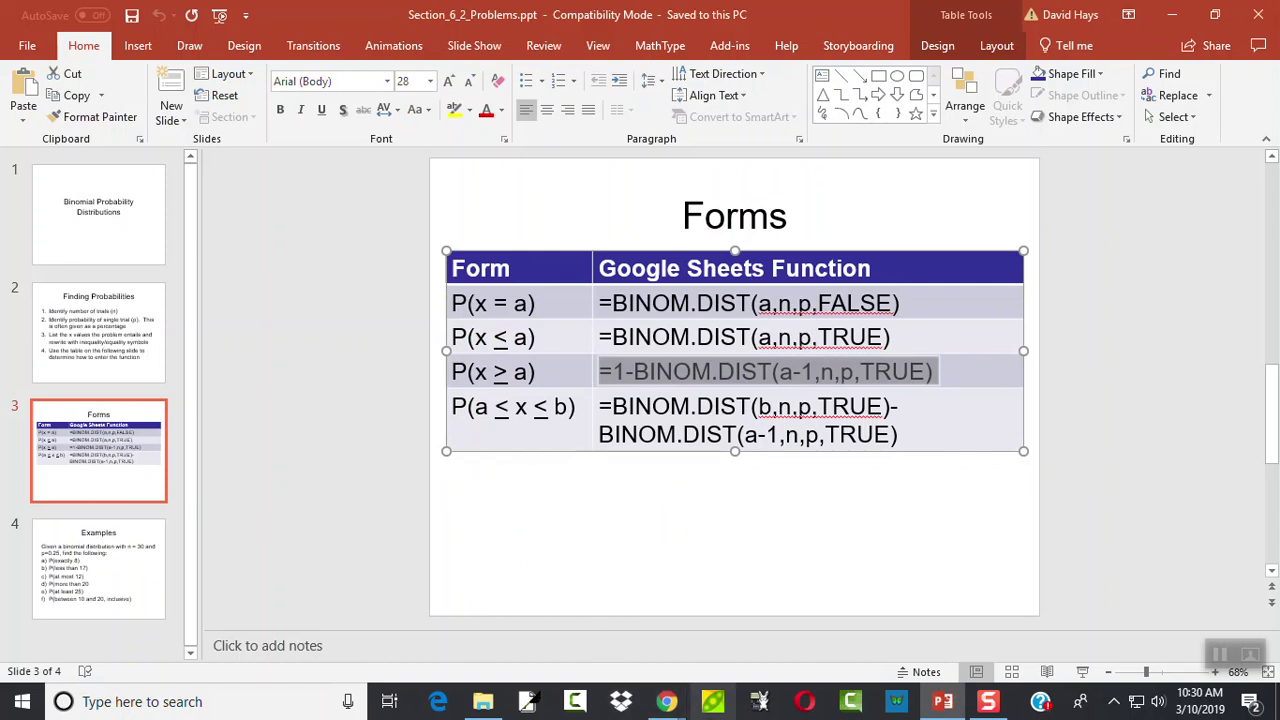
{"action": "left_click", "coordinate": [666, 701]}
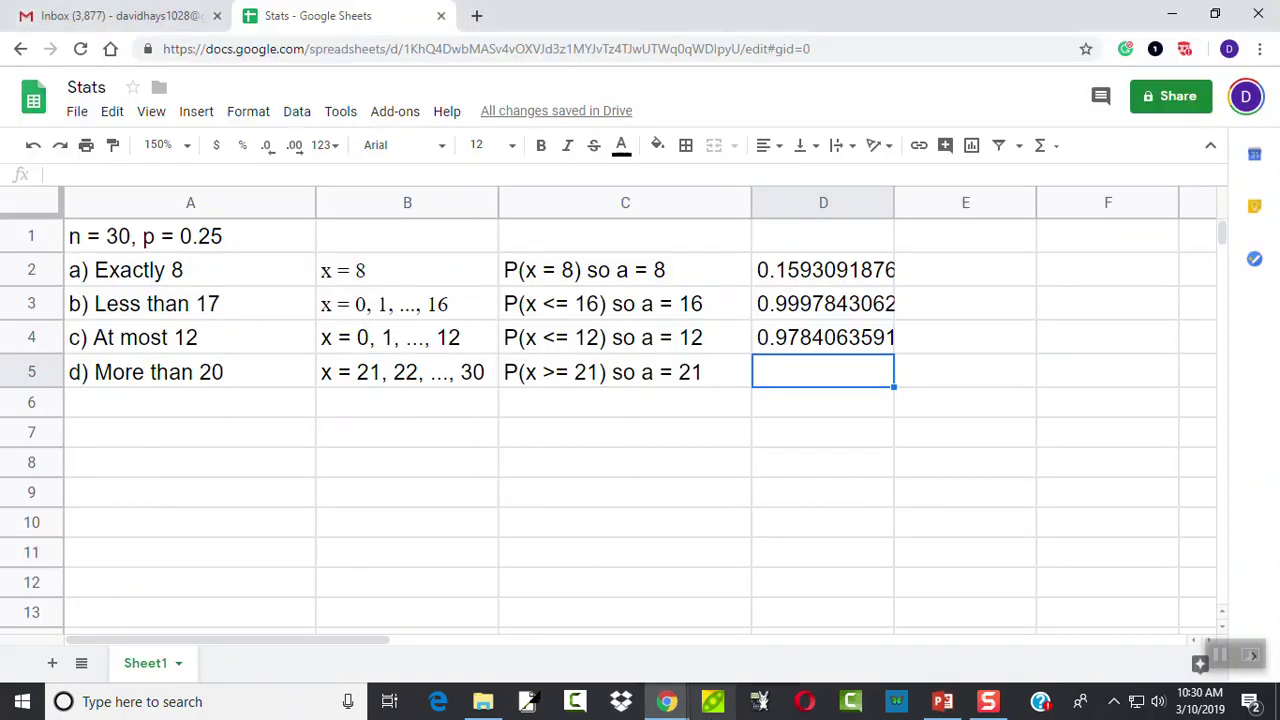
Step: Start the formula in cell D5 with =1-BINOM.DIST(21-1, and check the first argument against PowerPoint's Forms slide
{"action": "type", "text": "=1-"}
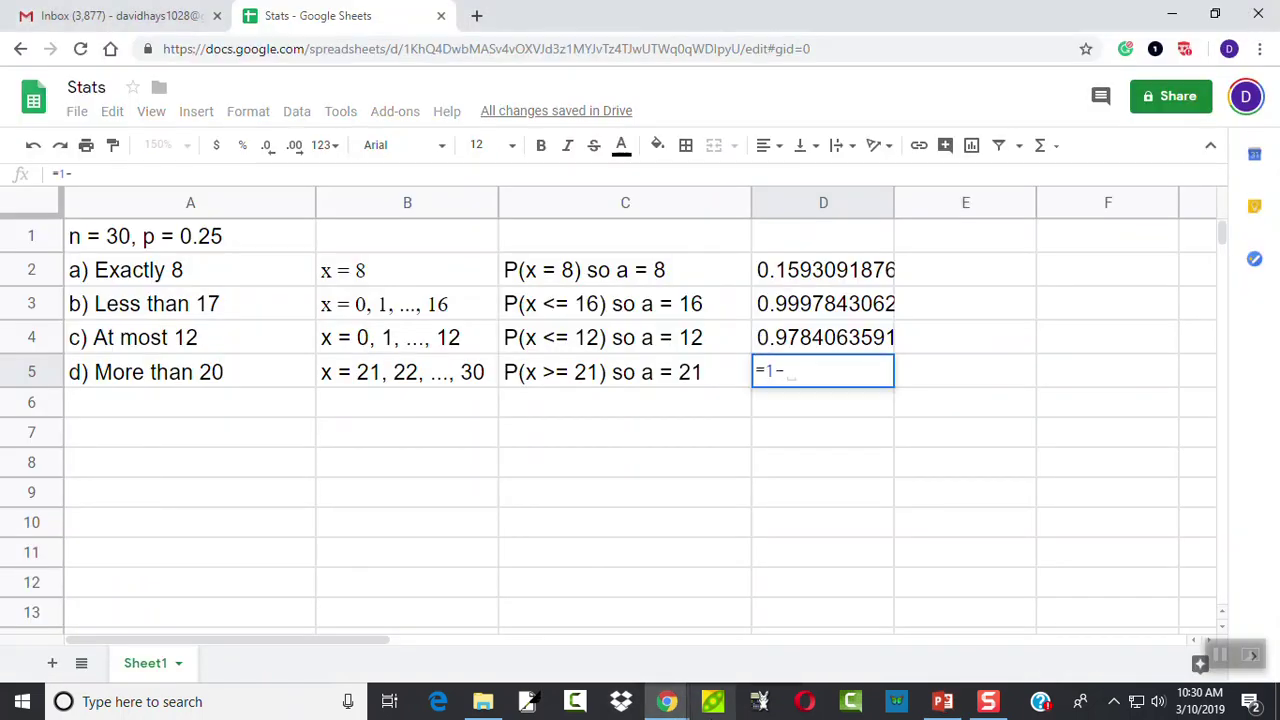
{"action": "type", "text": "BINOM.DI"}
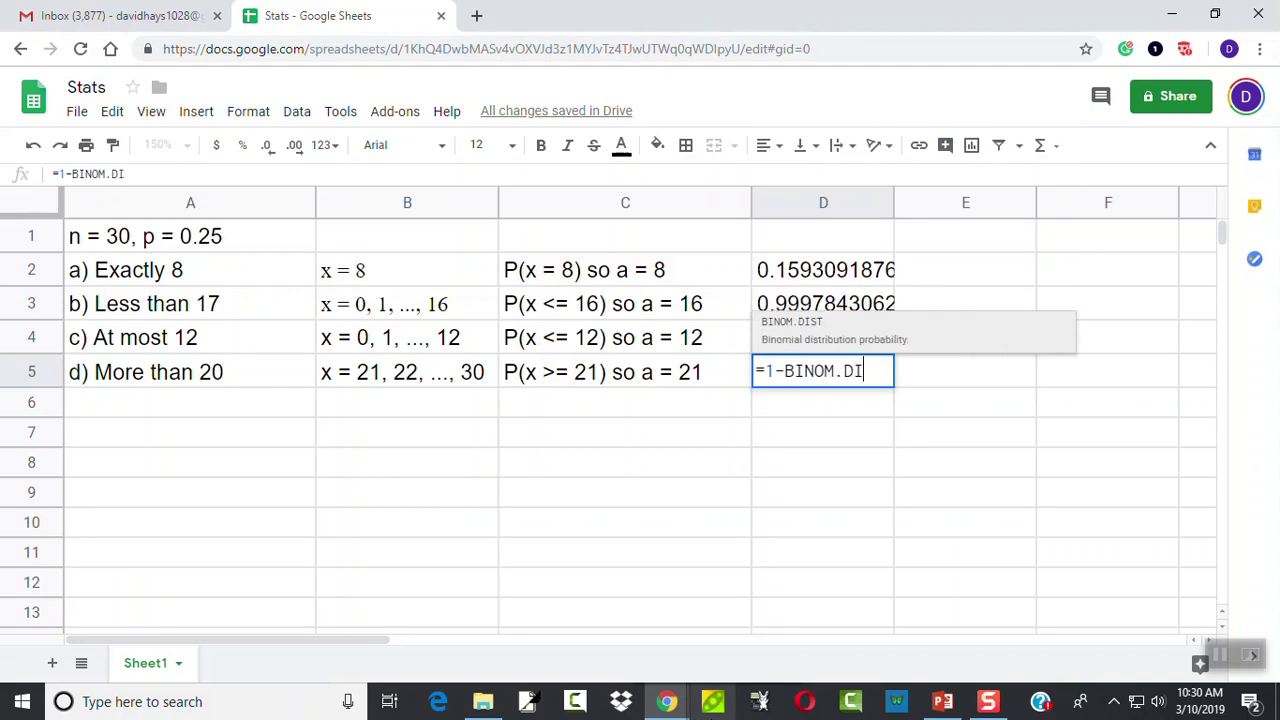
{"action": "type", "text": "ST("}
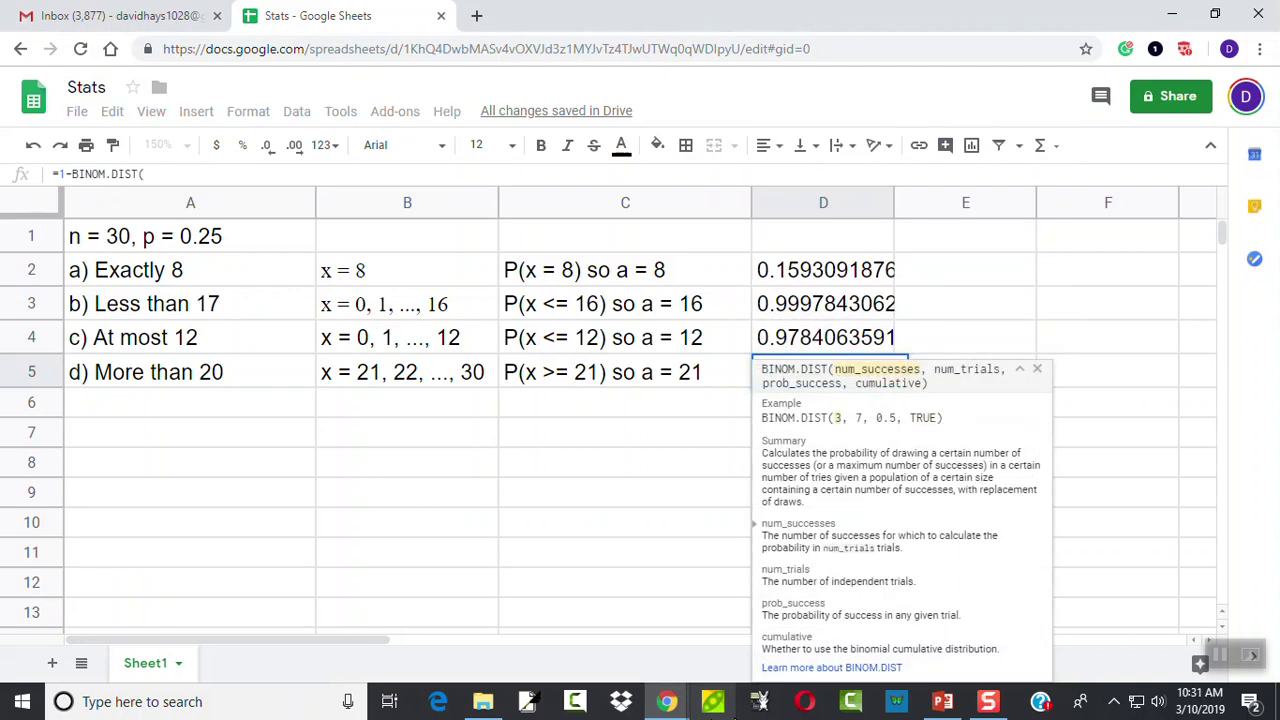
{"action": "left_click", "coordinate": [1037, 369]}
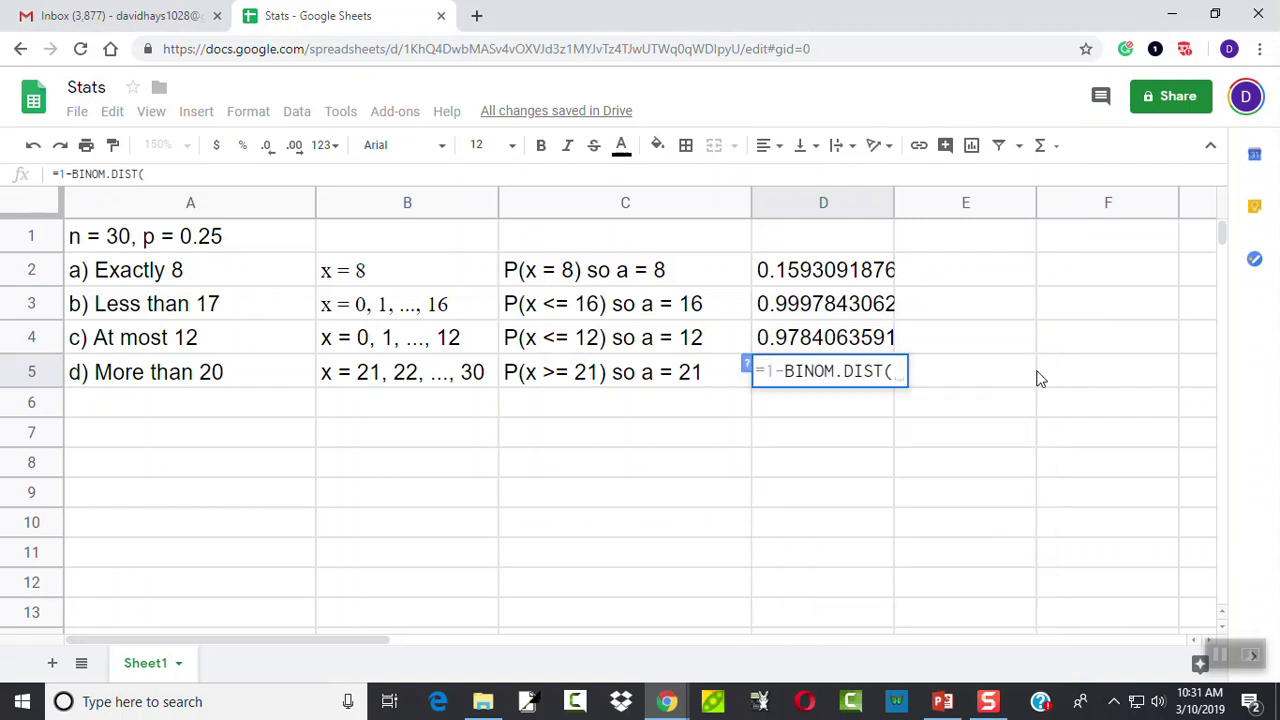
{"action": "key", "text": "alt+Tab"}
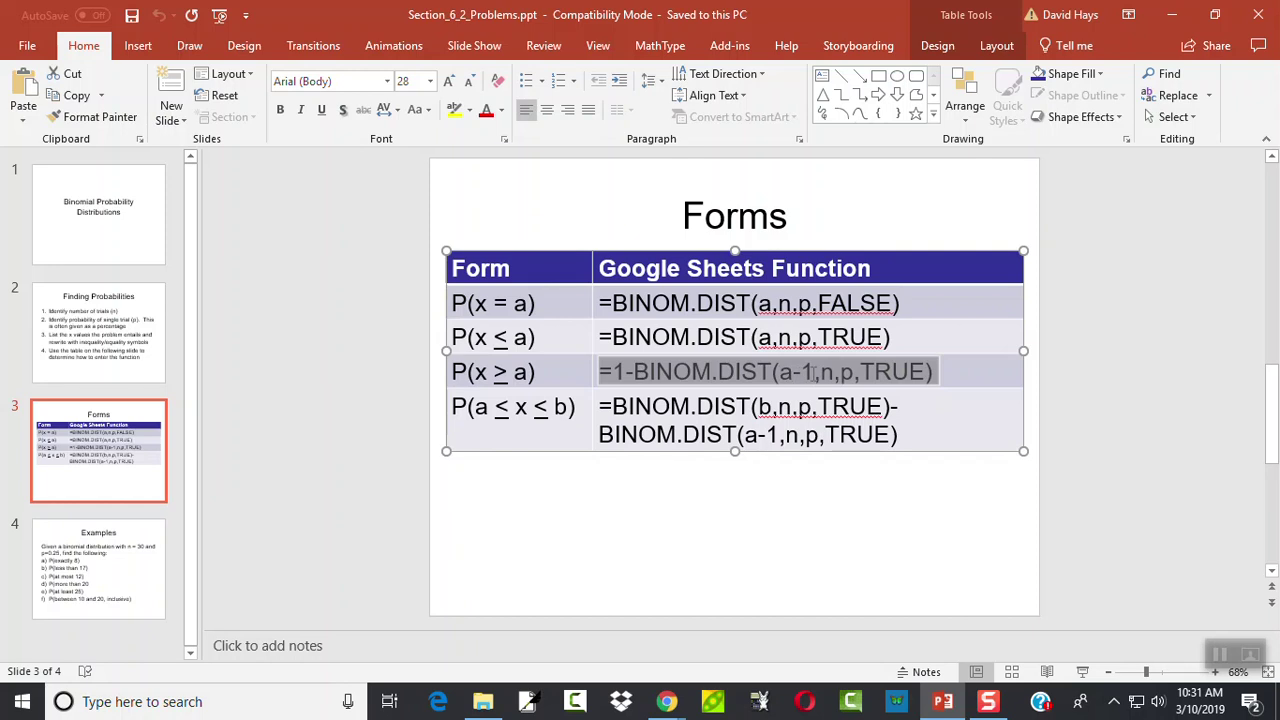
{"action": "key", "text": "alt+Tab"}
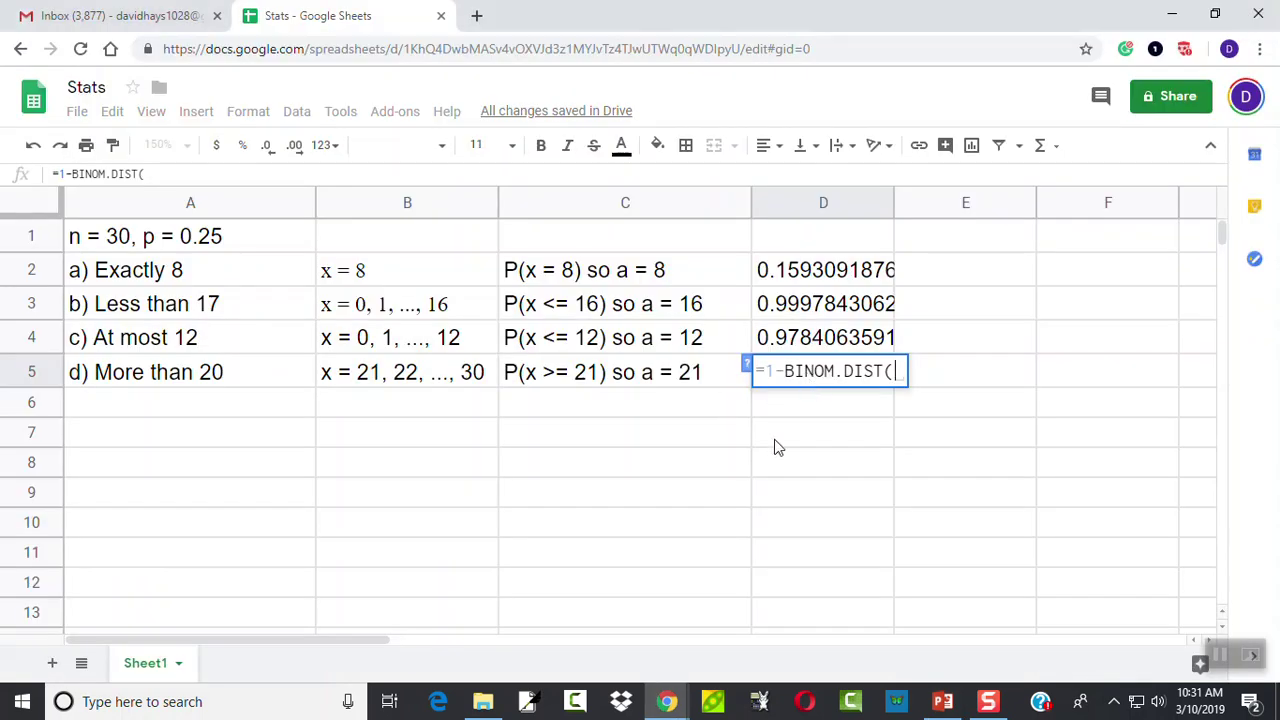
{"action": "type", "text": "21-1,"}
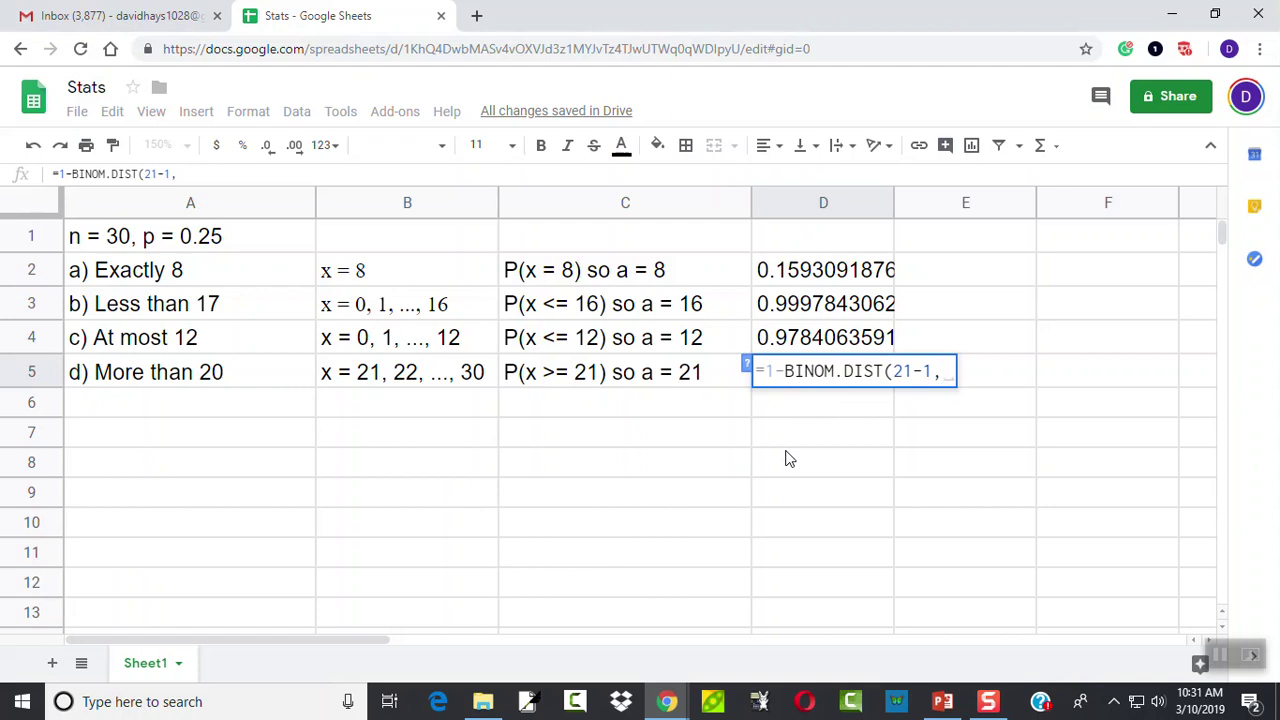
Step: Check the remaining arguments on PowerPoint's Forms slide and complete the formula in D5 as =1-BINOM.DIST(21-1,30,0.25,TRUE)
{"action": "key", "text": "alt+Tab"}
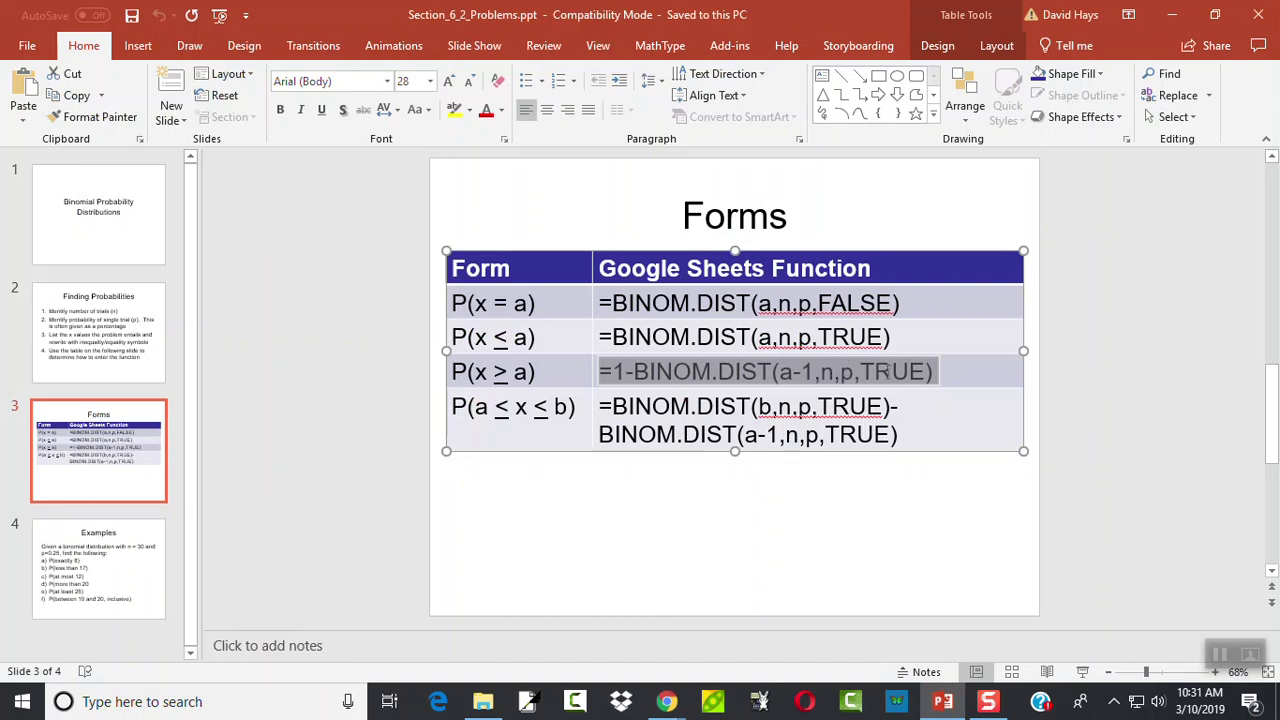
{"action": "key", "text": "alt+Tab"}
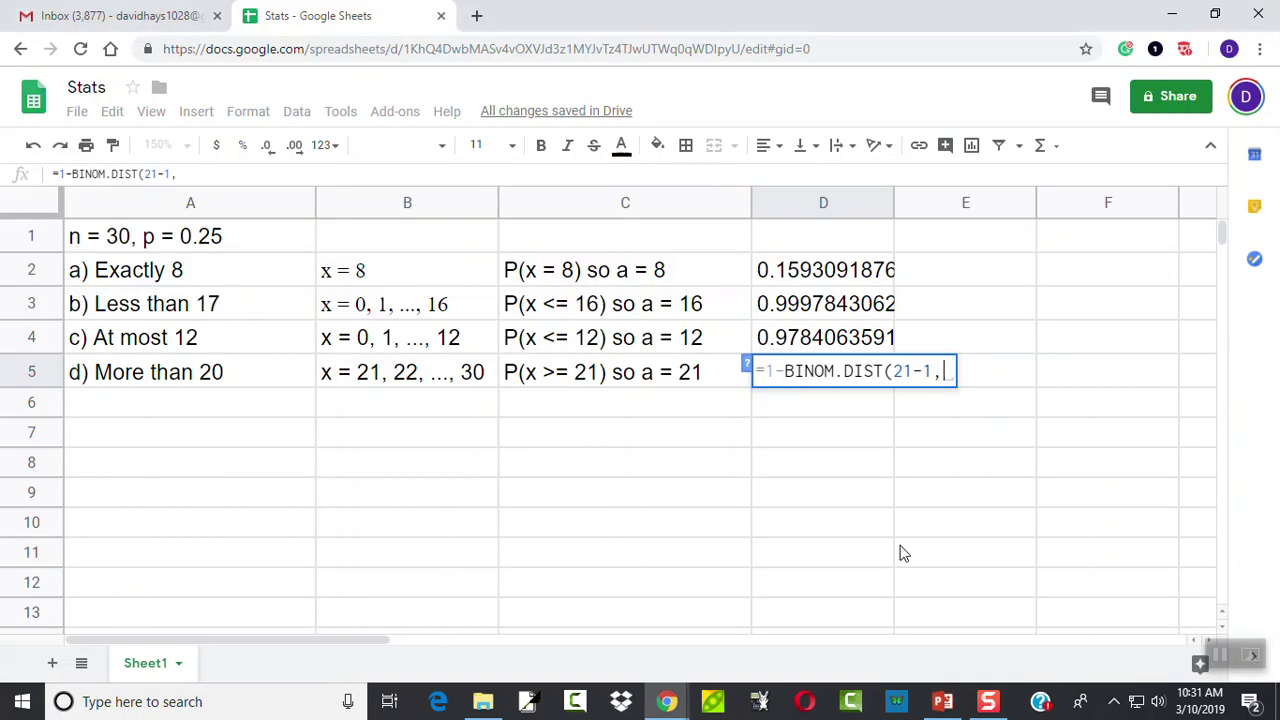
{"action": "type", "text": "30,"}
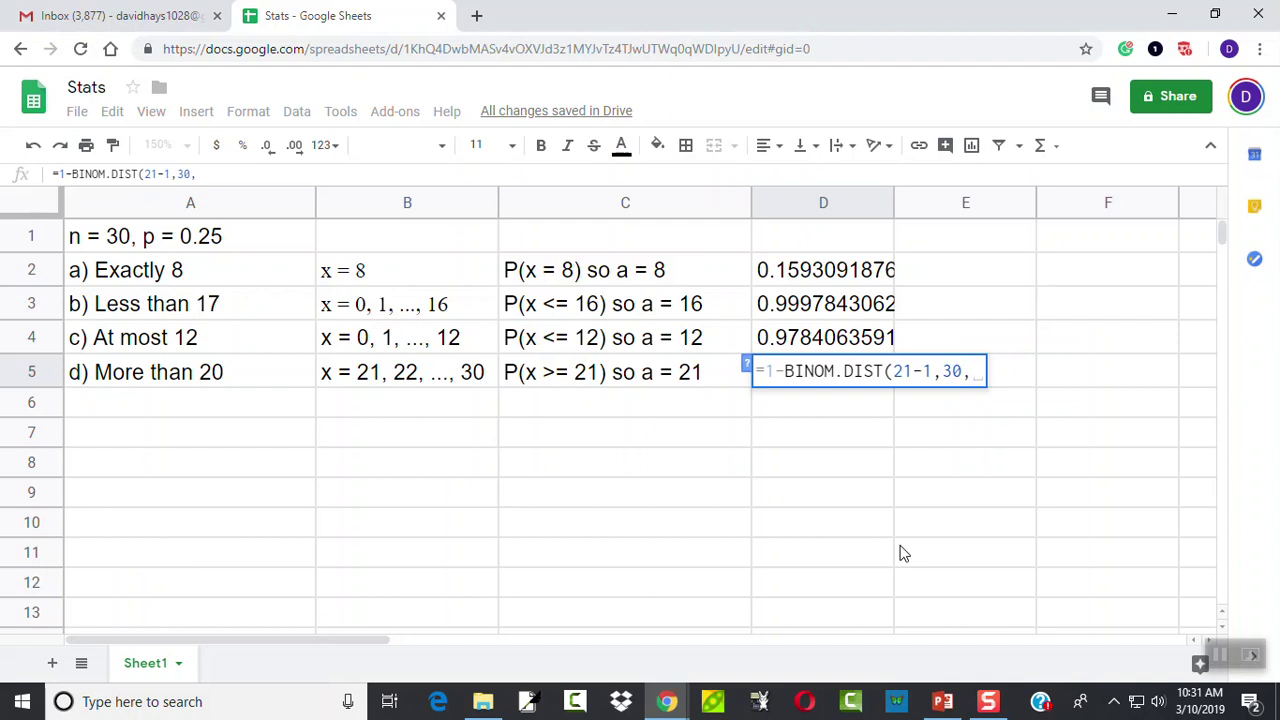
{"action": "type", "text": "0.25,"}
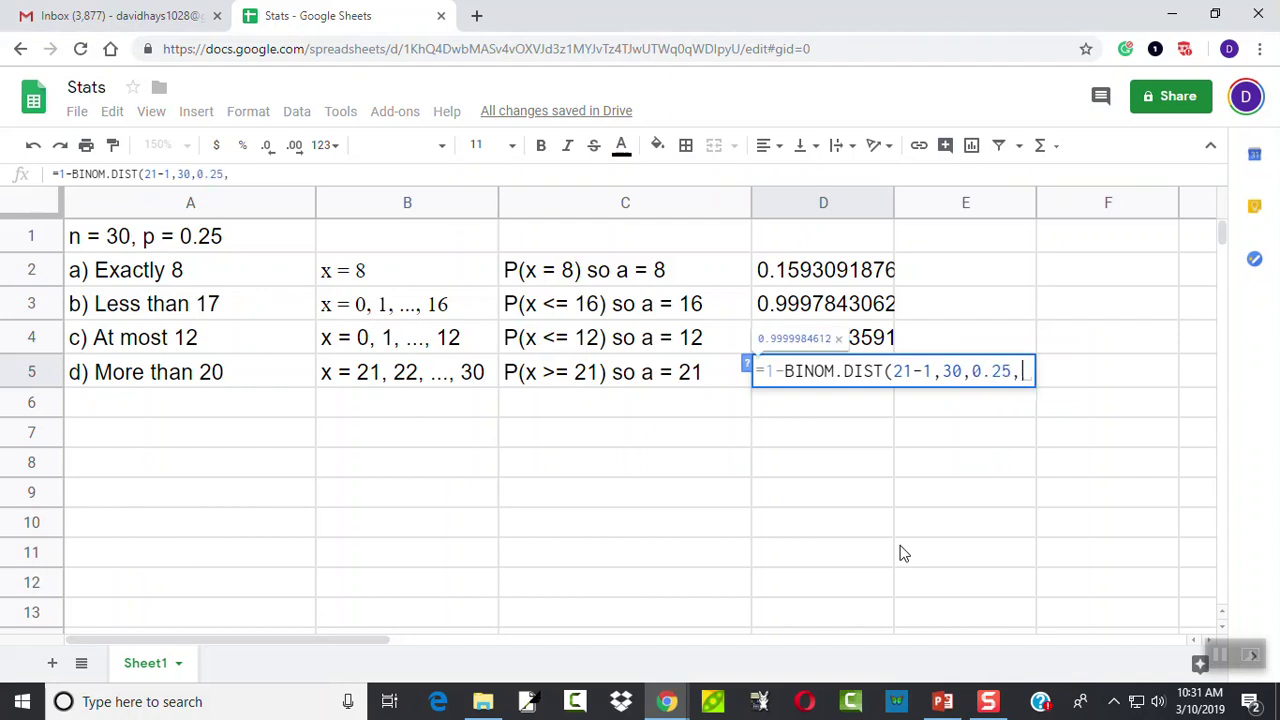
{"action": "type", "text": "TRUE)"}
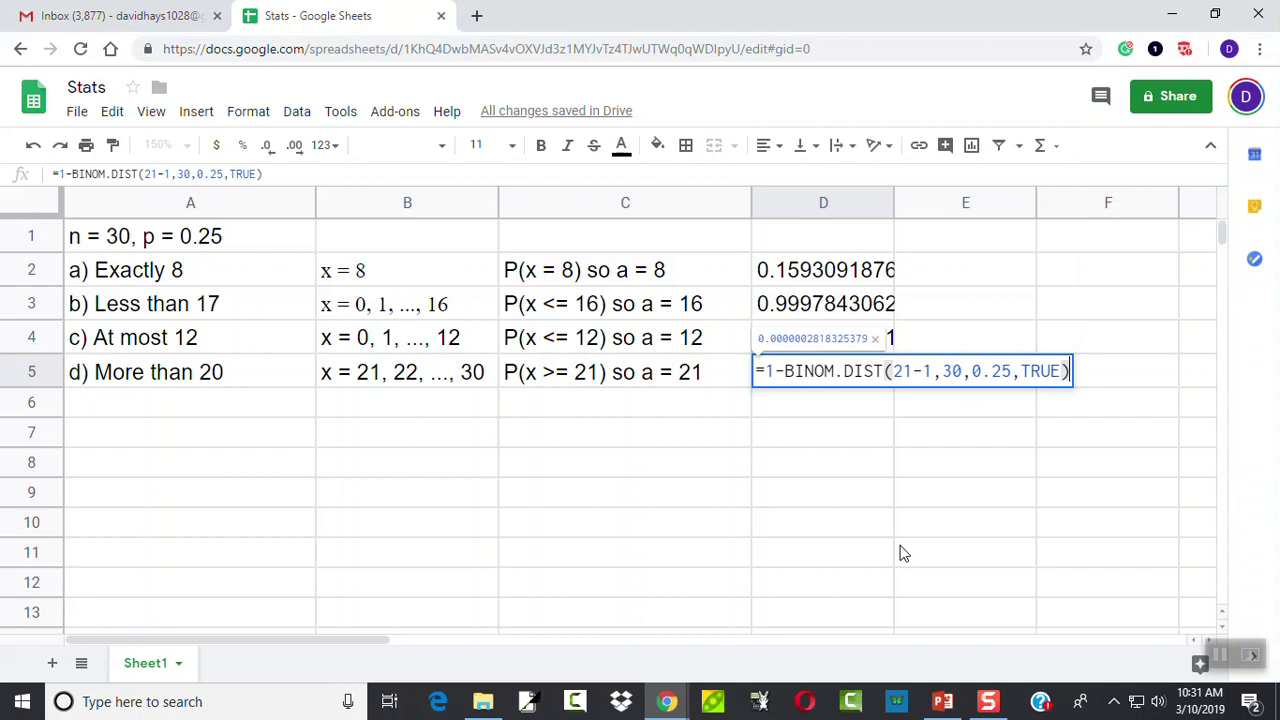
{"action": "key", "text": "Return"}
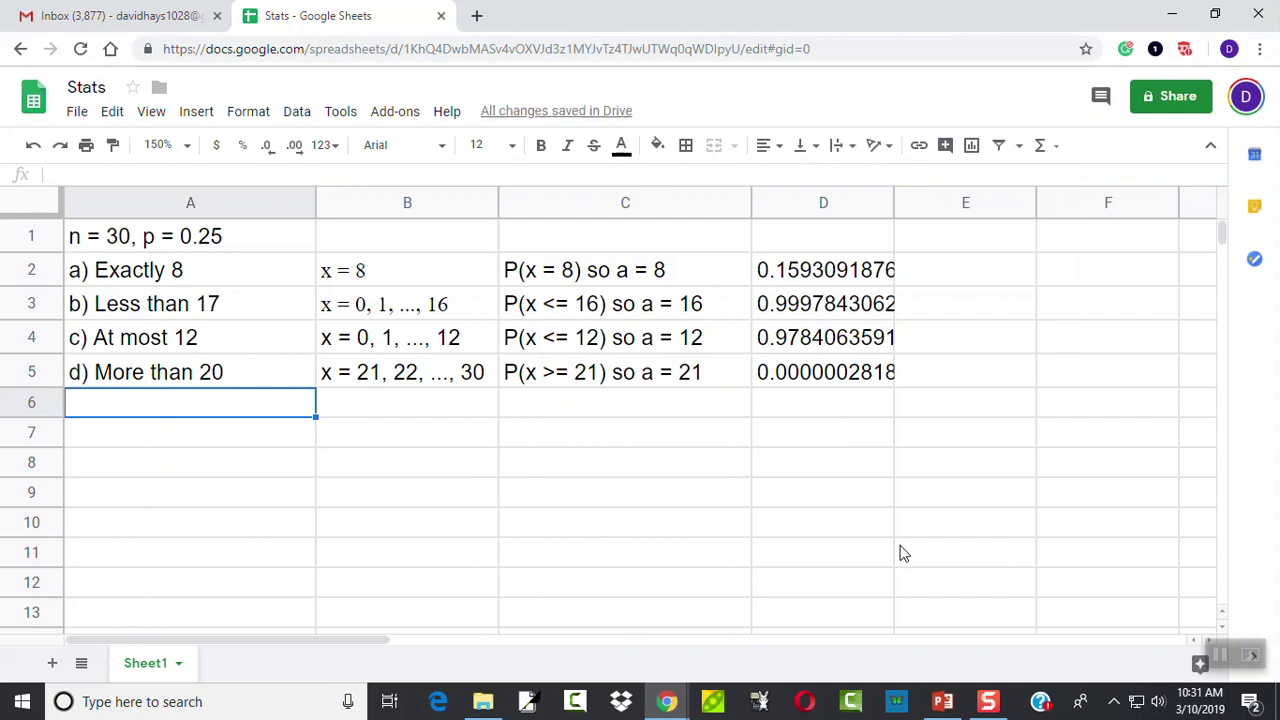
Step: Check the Examples slide in PowerPoint and enter "e) At least 25" in cell A6 of the Google Sheets spreadsheet
{"action": "key", "text": "alt+Tab"}
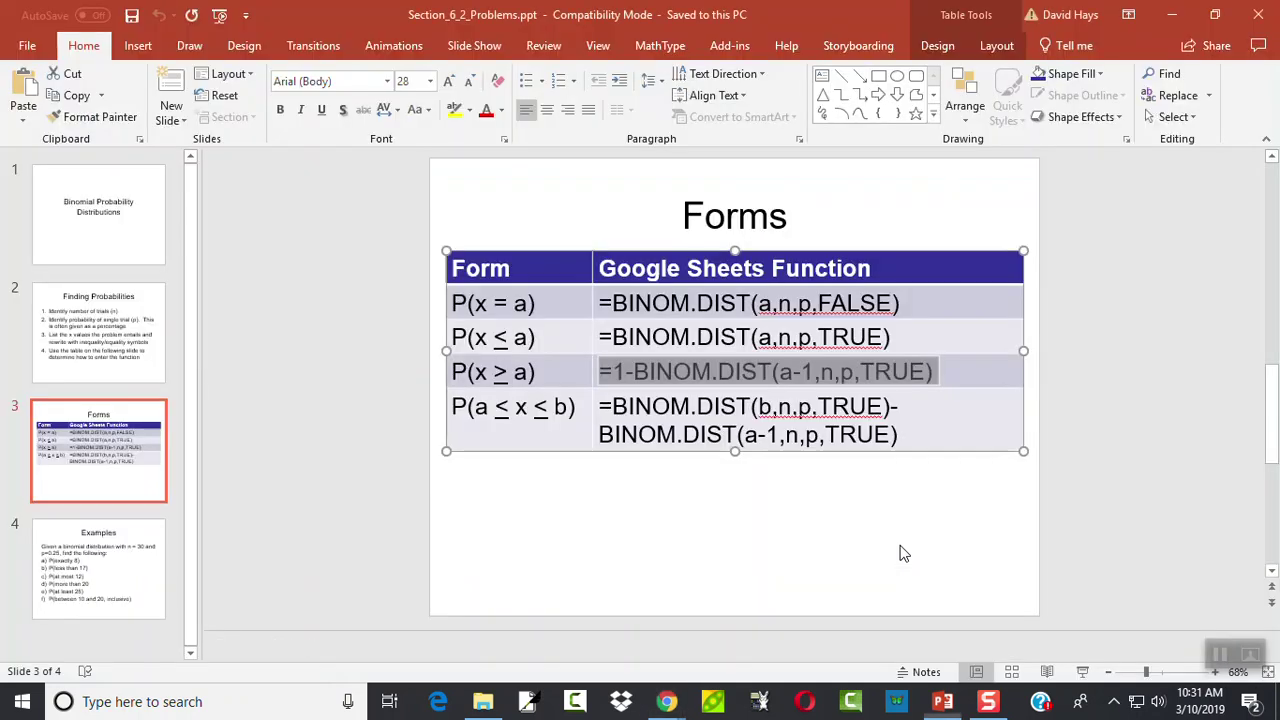
{"action": "key", "text": "Down"}
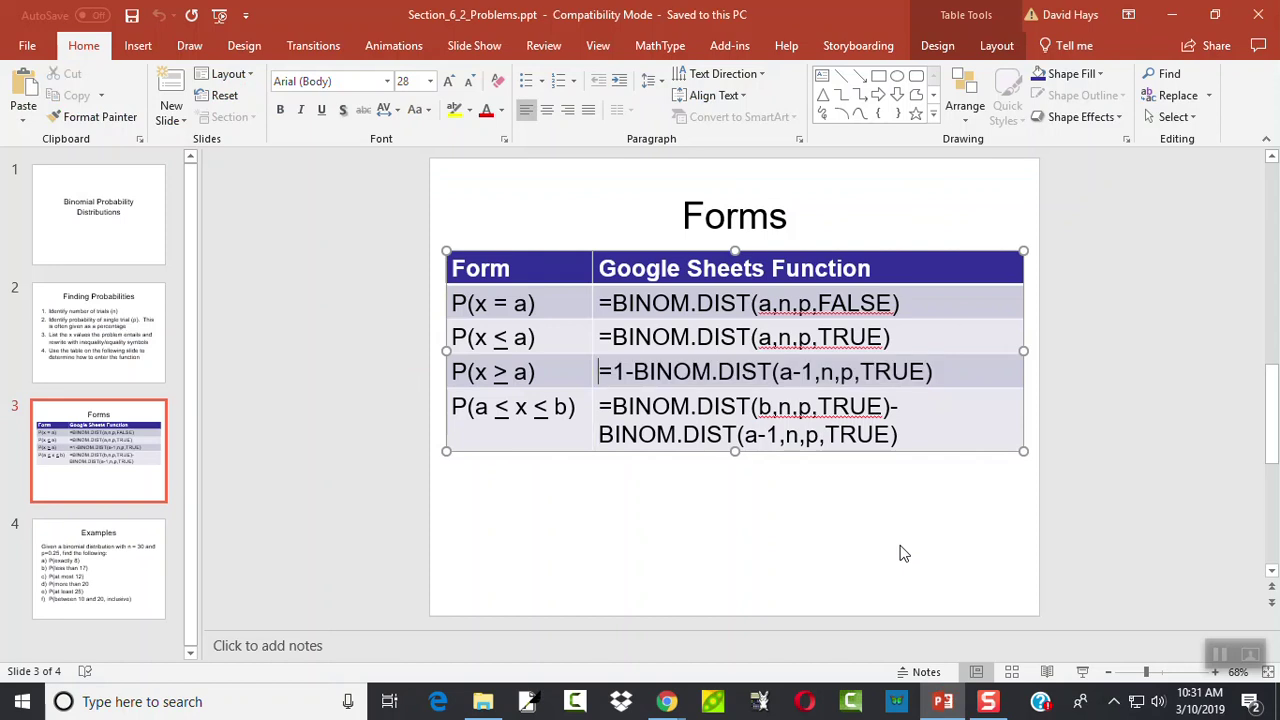
{"action": "left_click", "coordinate": [146, 596]}
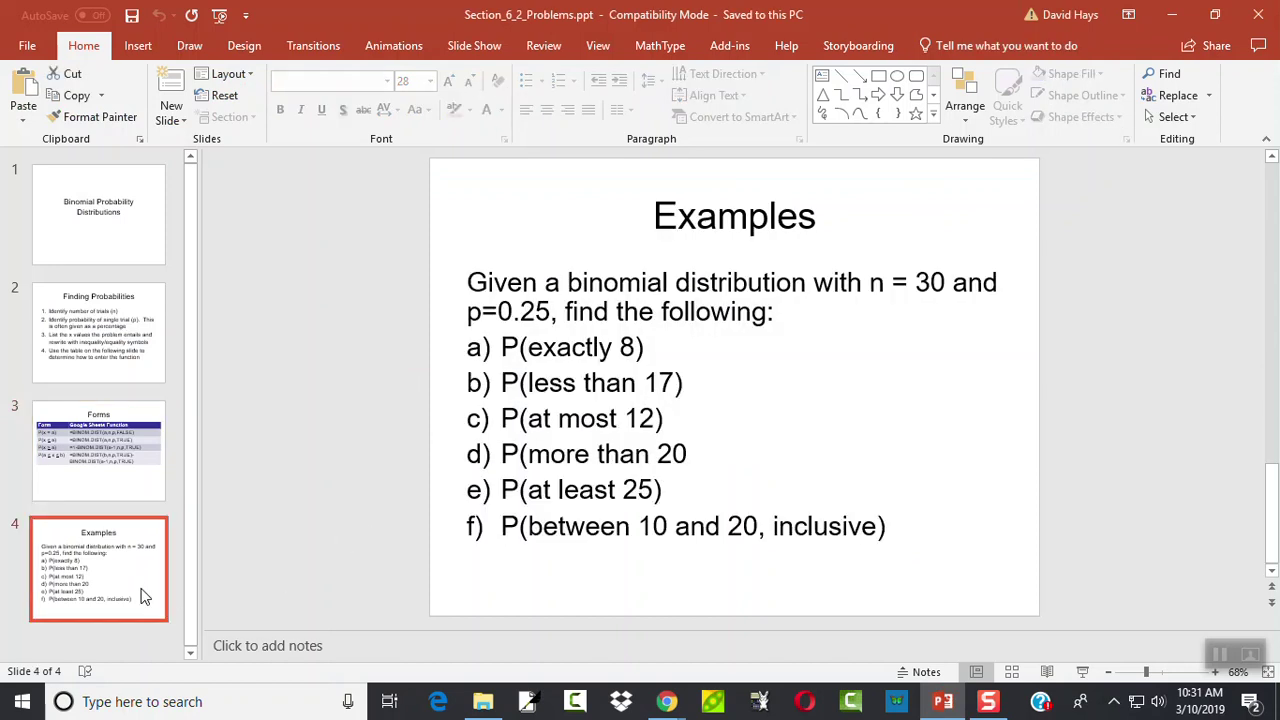
{"action": "key", "text": "alt+Tab"}
{"action": "key", "text": "alt+Tab"}
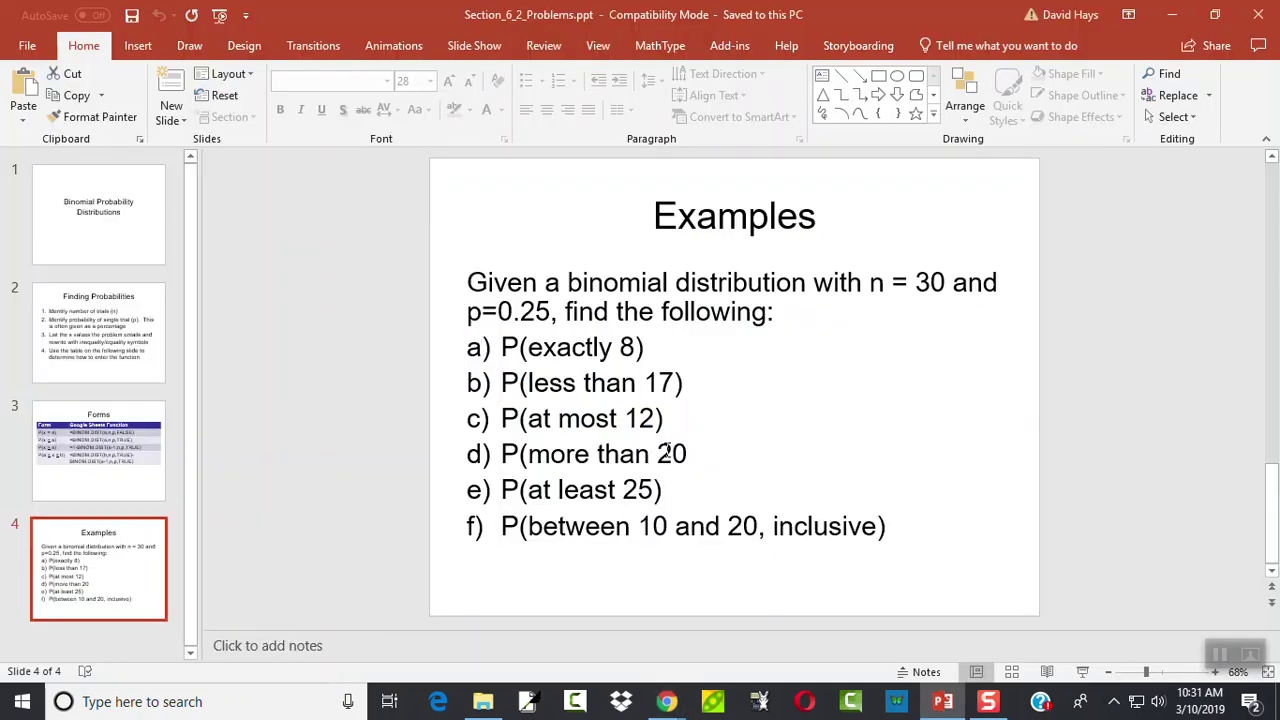
{"action": "key", "text": "alt+Tab"}
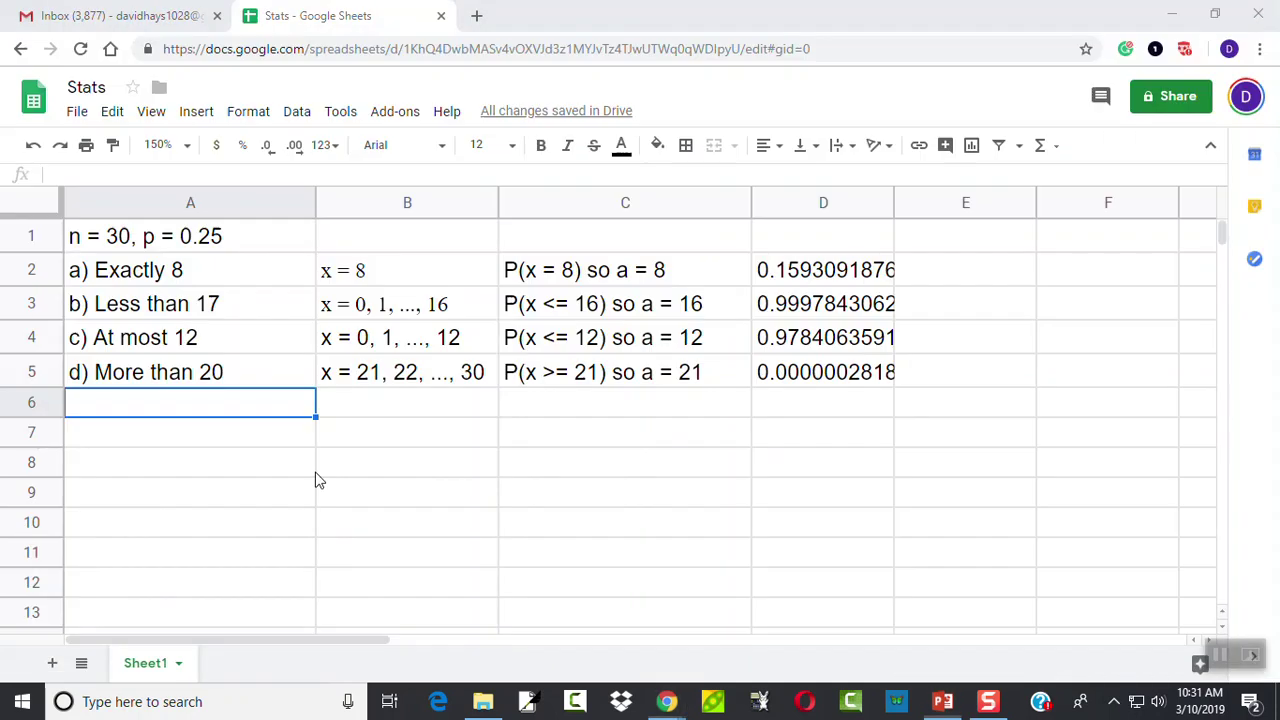
{"action": "type", "text": "e) At least 25"}
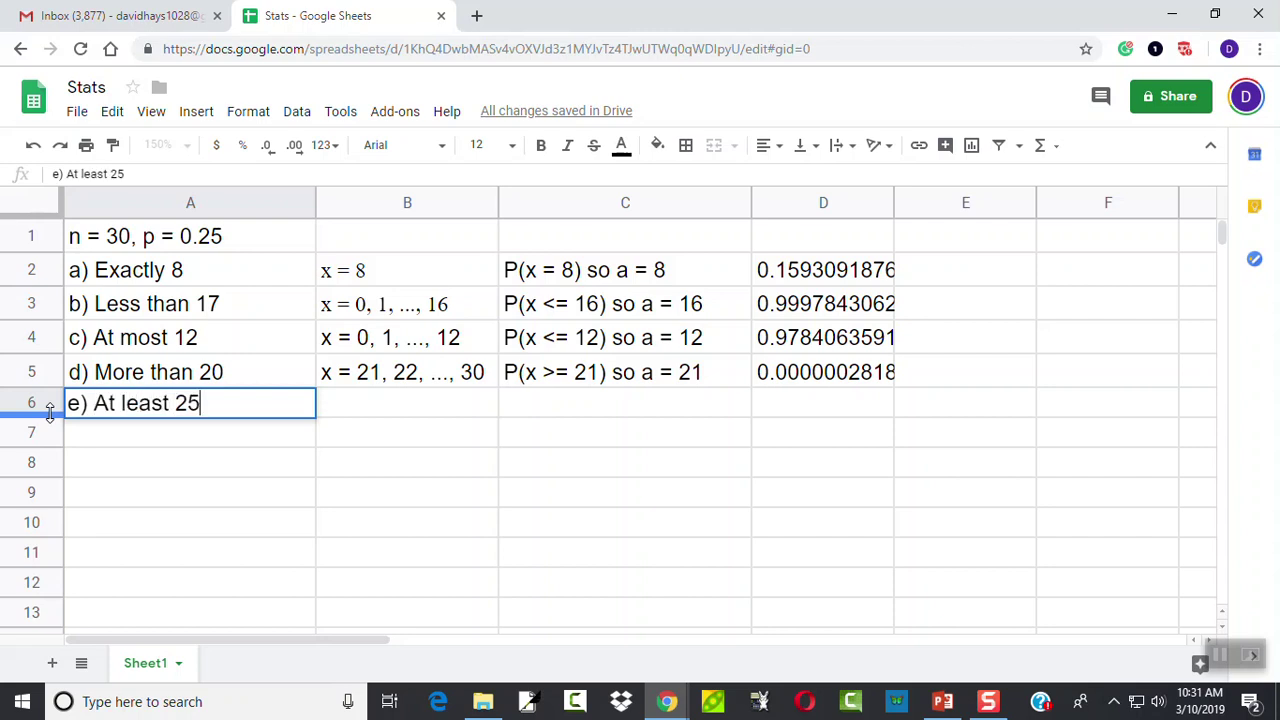
{"action": "key", "text": "Tab"}
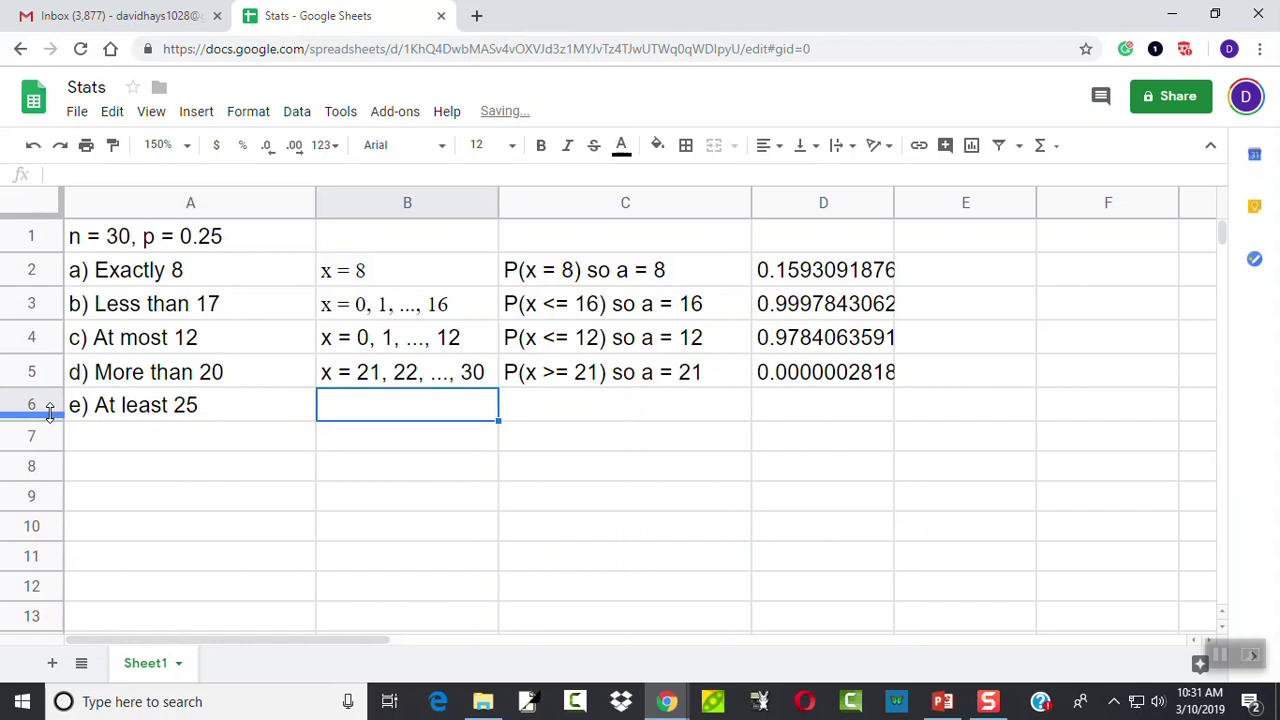
Step: Enter "x = 25, 26, ..., 30" in cell B6 as the x values for part e
{"action": "type", "text": "x = 26,"}
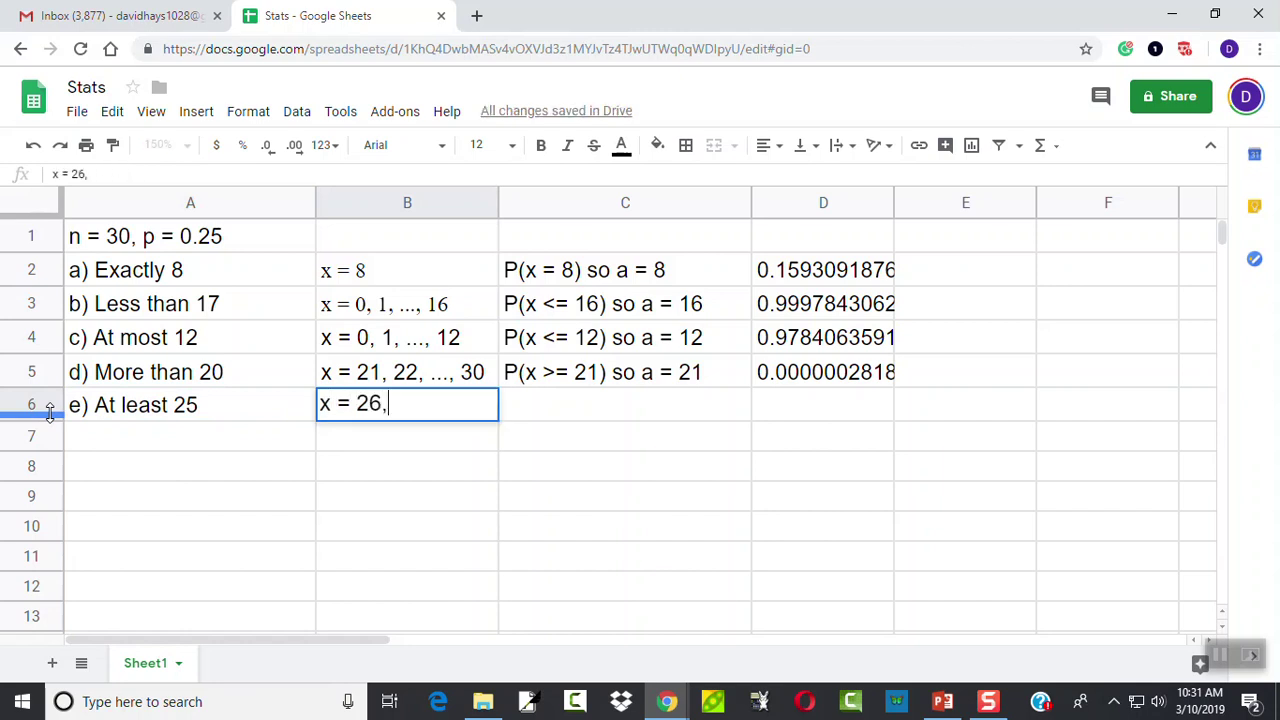
{"action": "key", "text": "BackSpace"}
{"action": "key", "text": "BackSpace"}
{"action": "type", "text": "5, 26, ..., 3"}
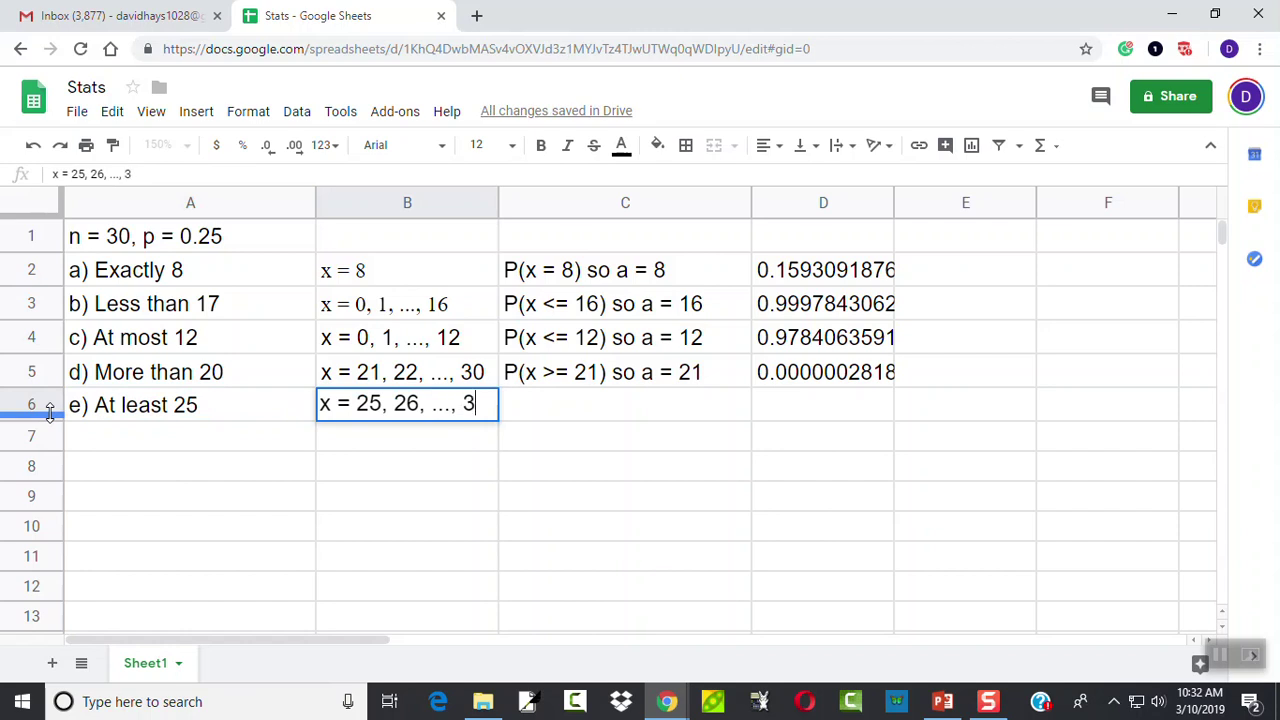
{"action": "type", "text": "0"}
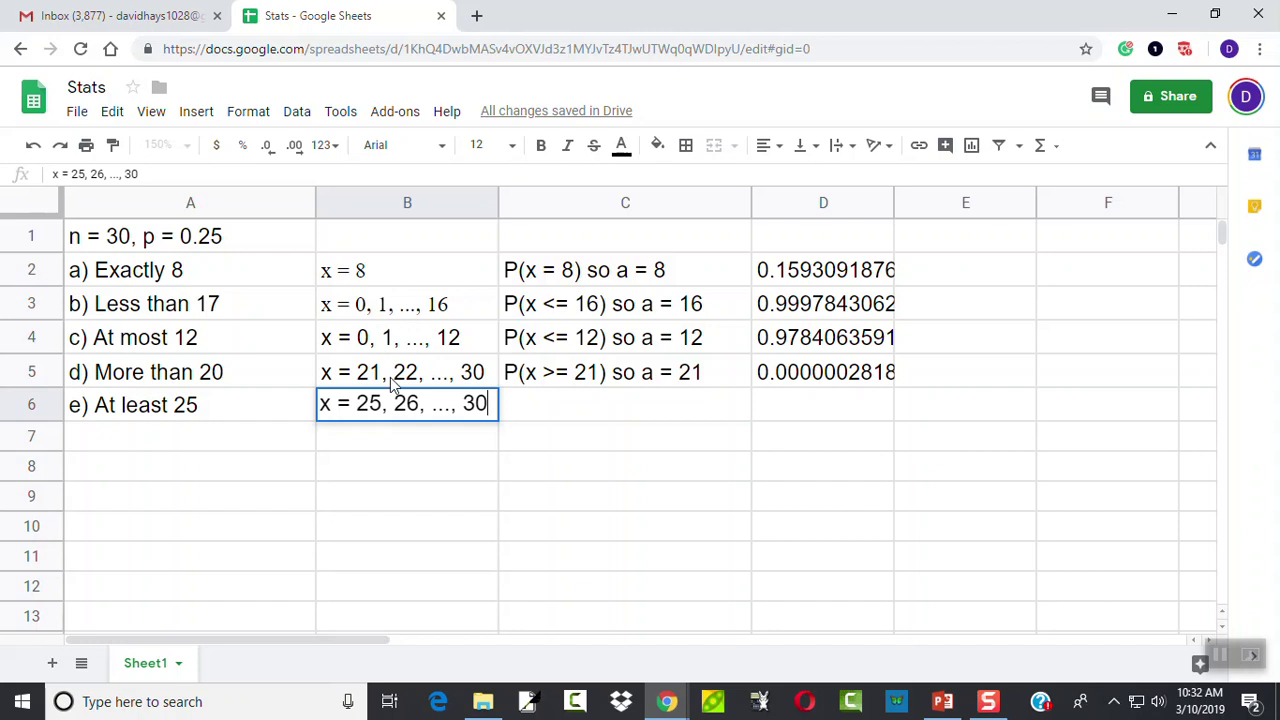
{"action": "left_click", "coordinate": [515, 410]}
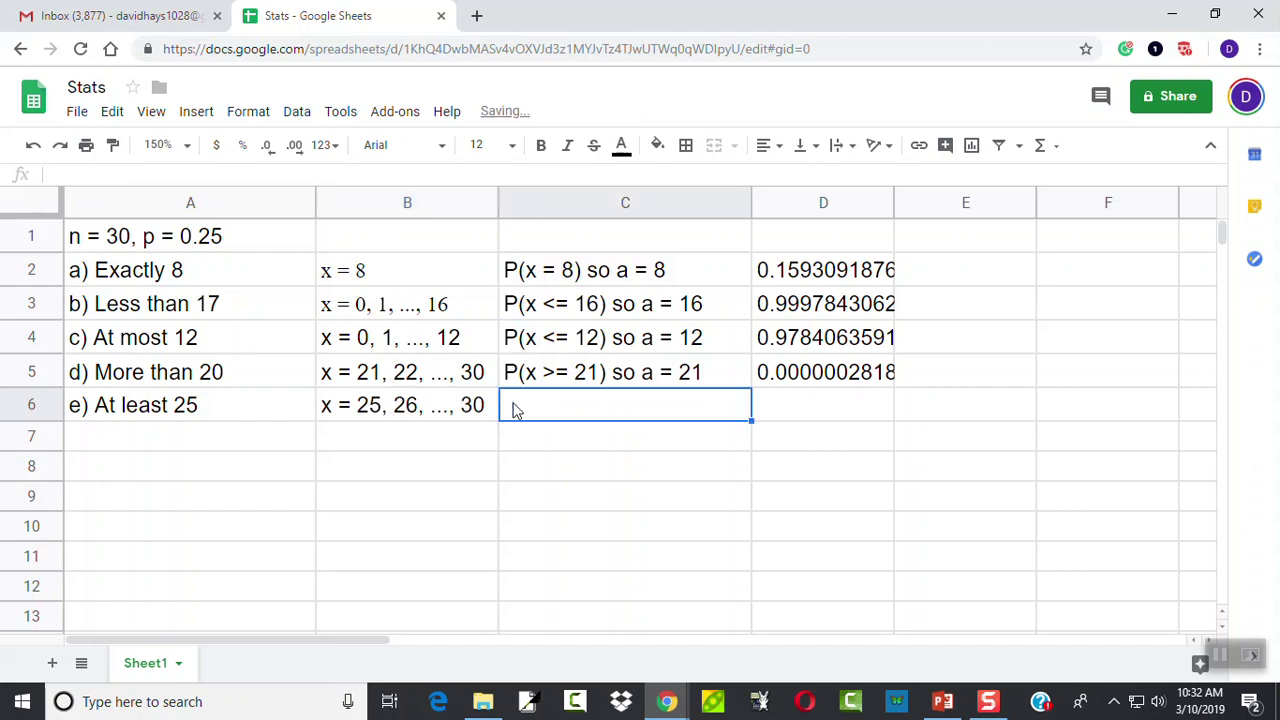
Step: Enter "P(x >= 25) so a = 25" in cell C6
{"action": "type", "text": "P"}
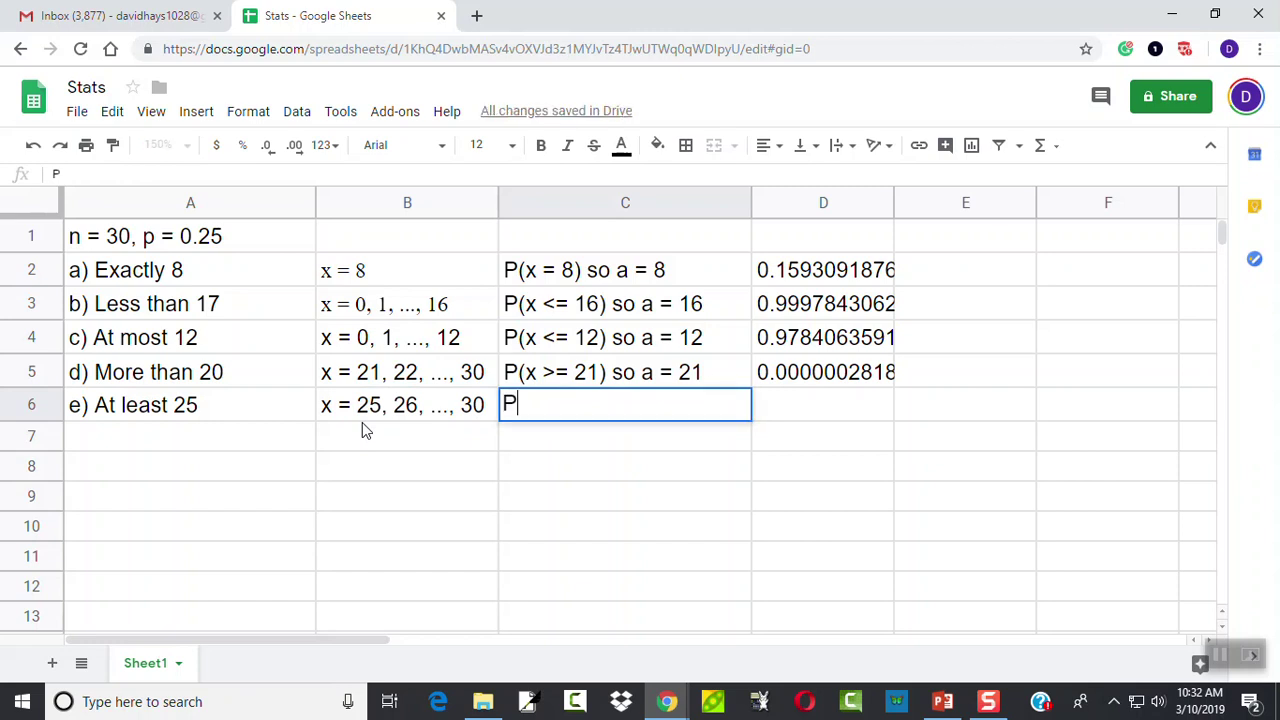
{"action": "type", "text": "(x >= 25)"}
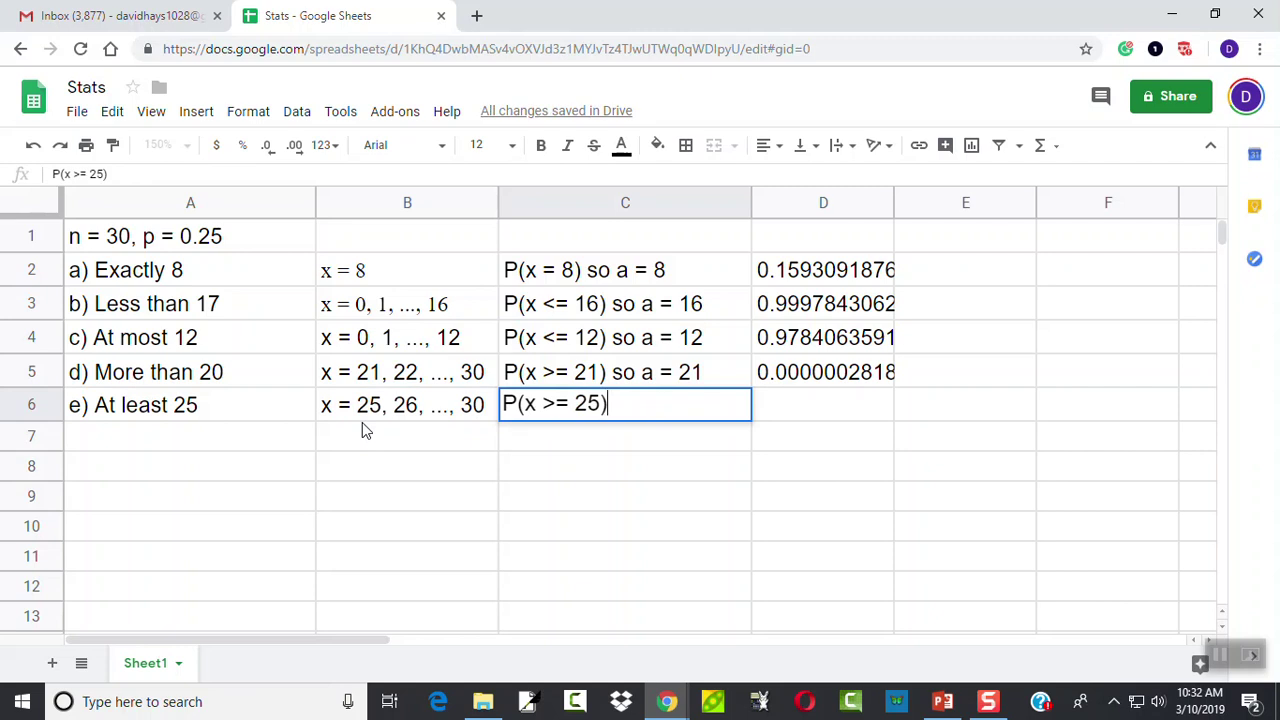
{"action": "type", "text": " so a = 25"}
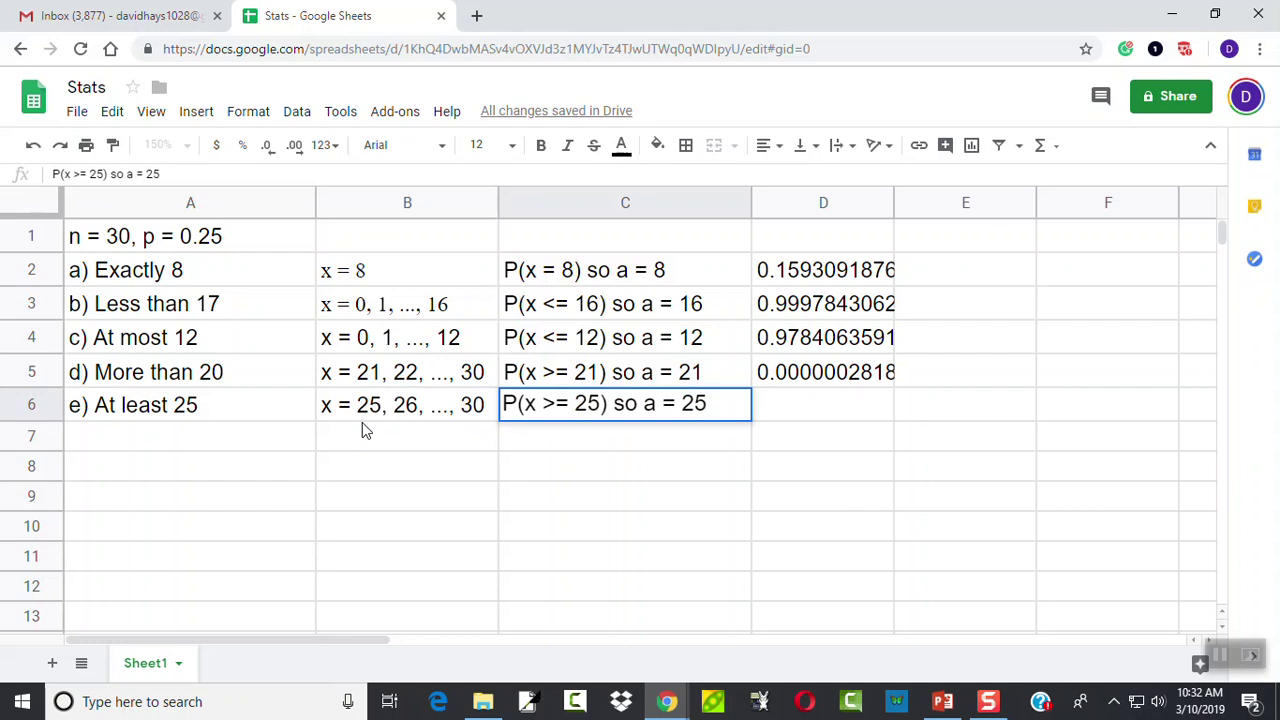
{"action": "key", "text": "Tab"}
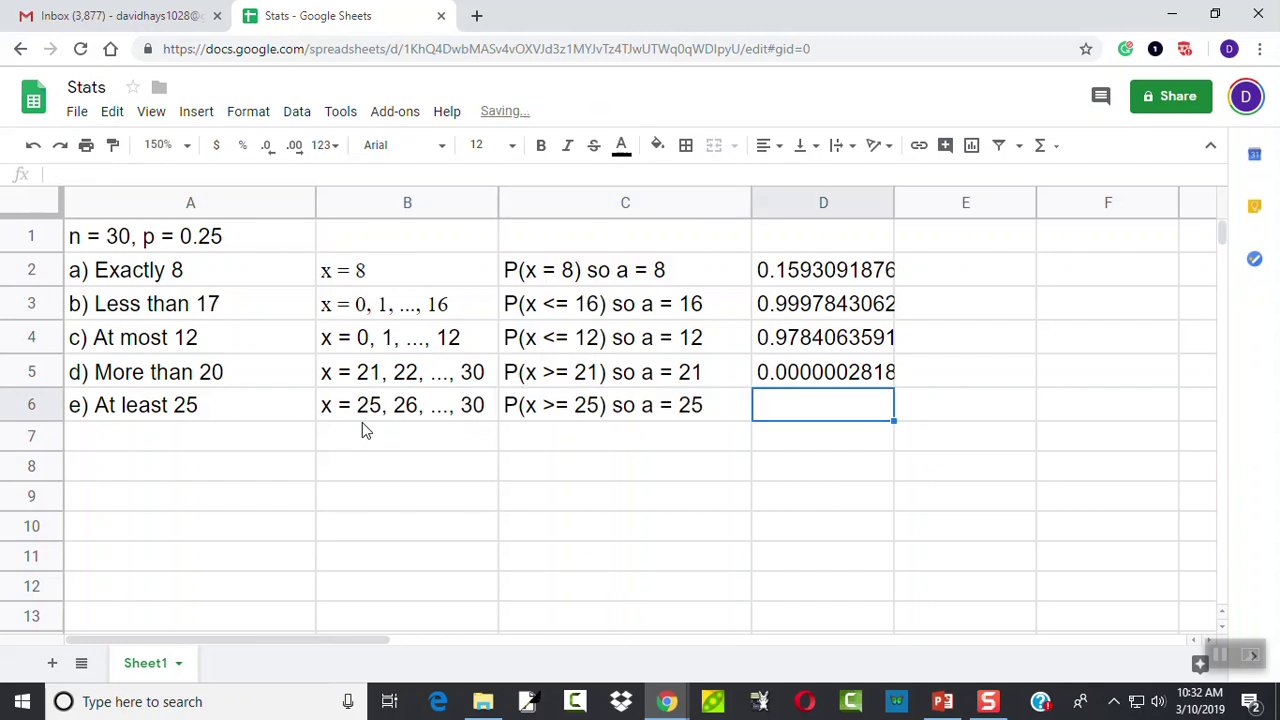
Step: Switch to PowerPoint's Forms slide and highlight the function for the P(x ≥ a) form
{"action": "key", "text": "alt+Tab"}
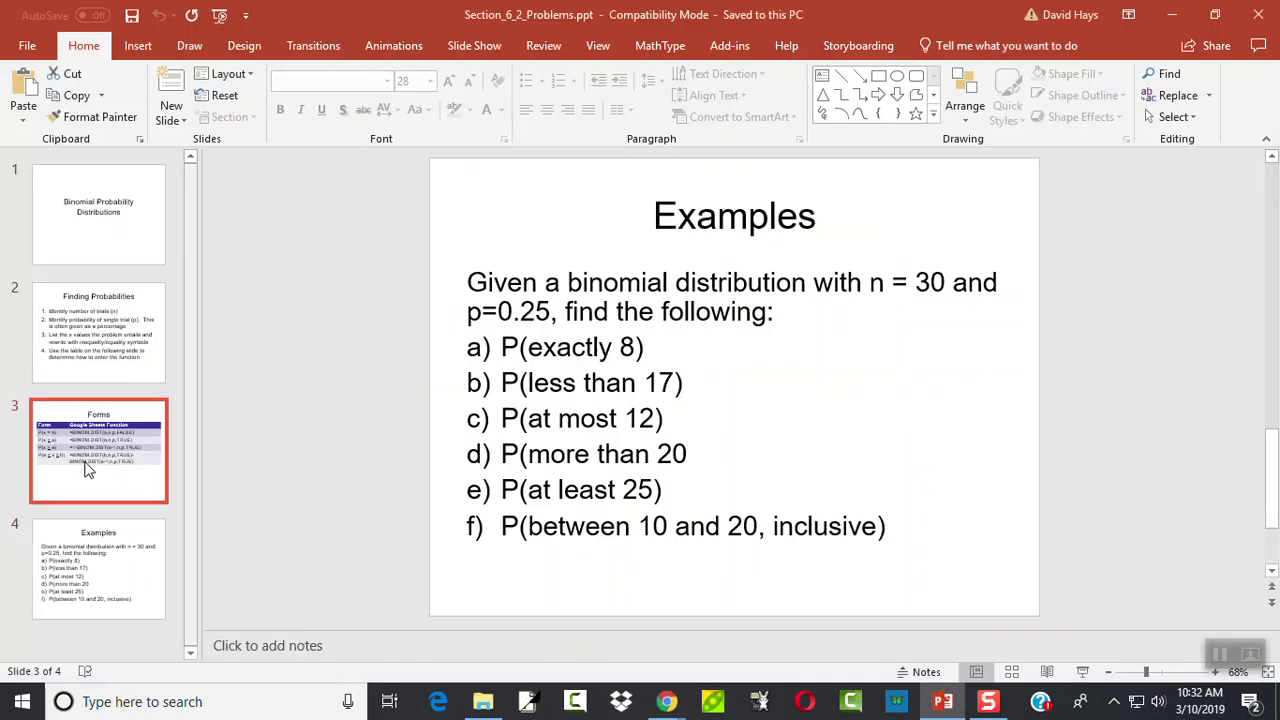
{"action": "left_click", "coordinate": [118, 468]}
{"action": "left_click_drag", "start_coordinate": [937, 371], "coordinate": [592, 388]}
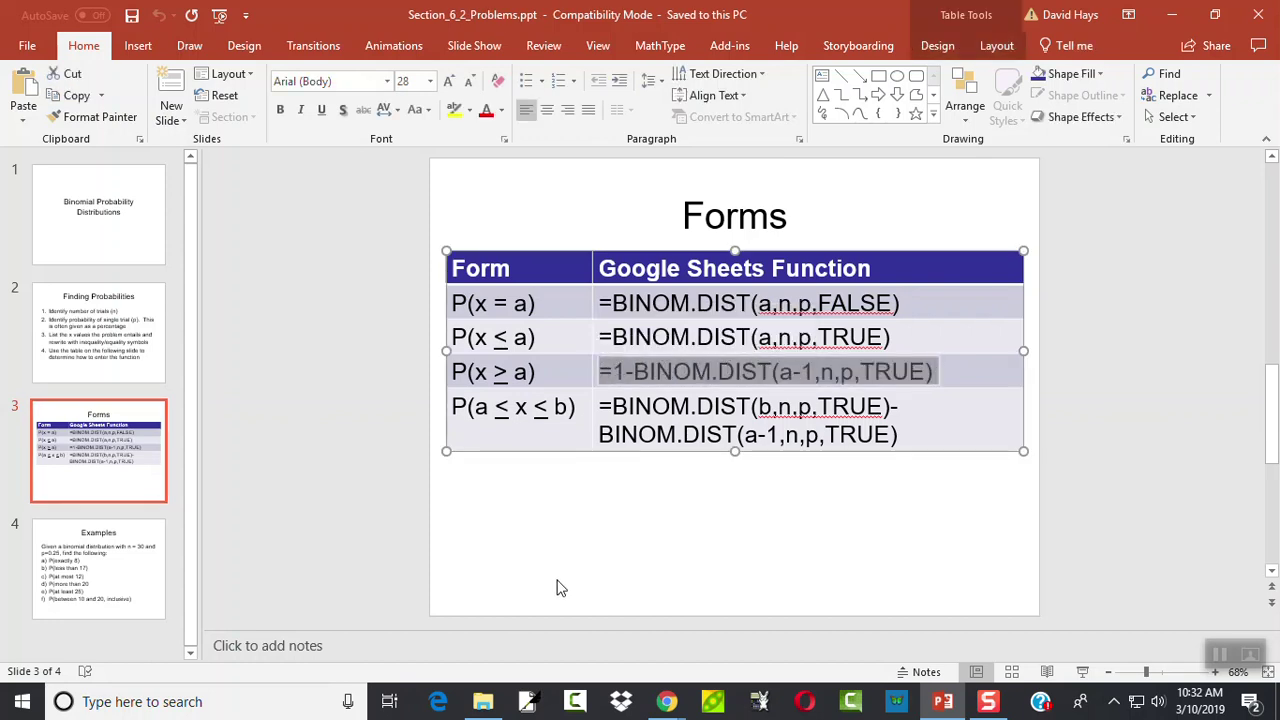
Step: Enter the formula =1-BINOM.DIST(25-1,30,0.25,TRUE) in cell D6 of the Google Sheets spreadsheet, following the function on PowerPoint's Forms slide
{"action": "key", "text": "alt+Tab"}
{"action": "type", "text": "=1-BN"}
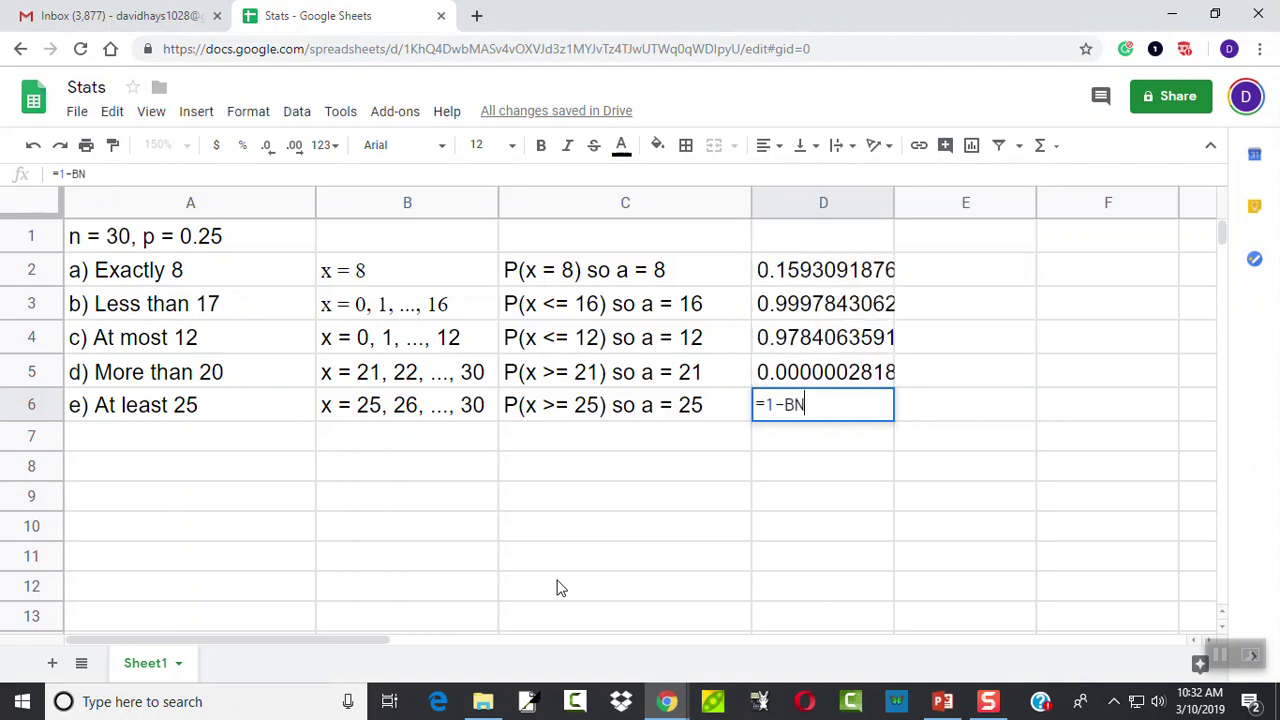
{"action": "key", "text": "BackSpace"}
{"action": "type", "text": "INOM.d"}
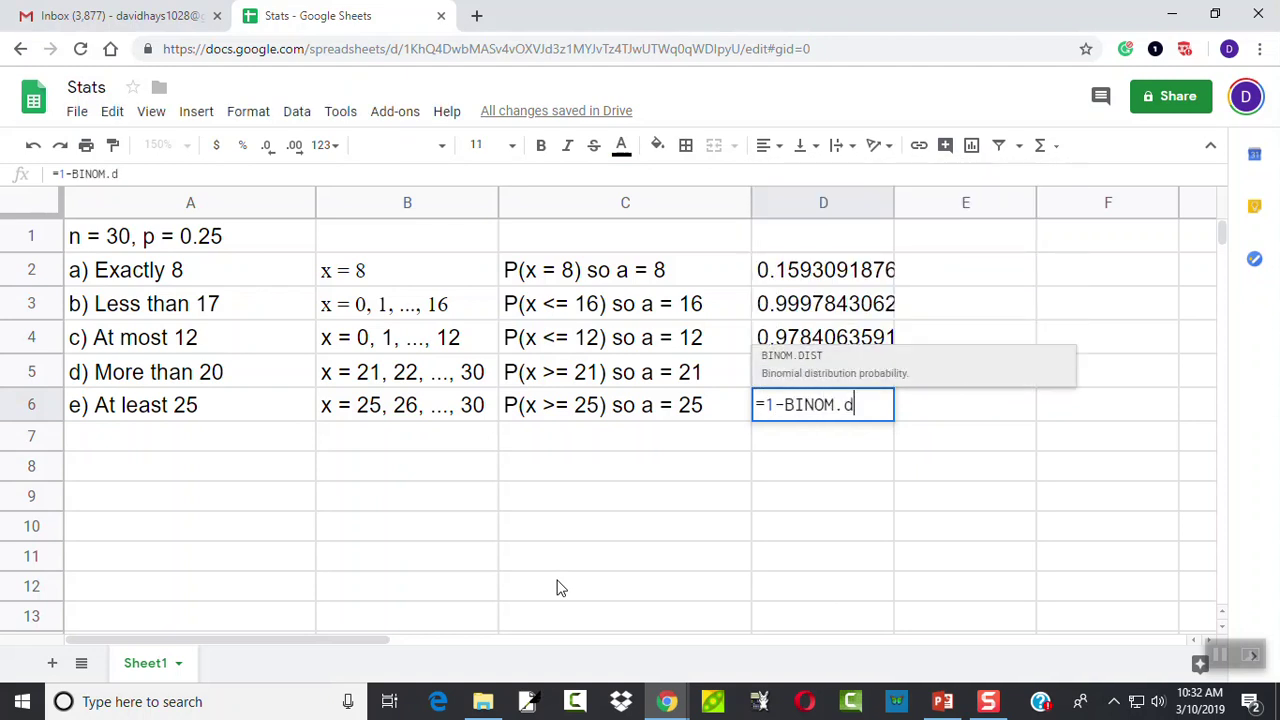
{"action": "key", "text": "BackSpace"}
{"action": "type", "text": "DIST("}
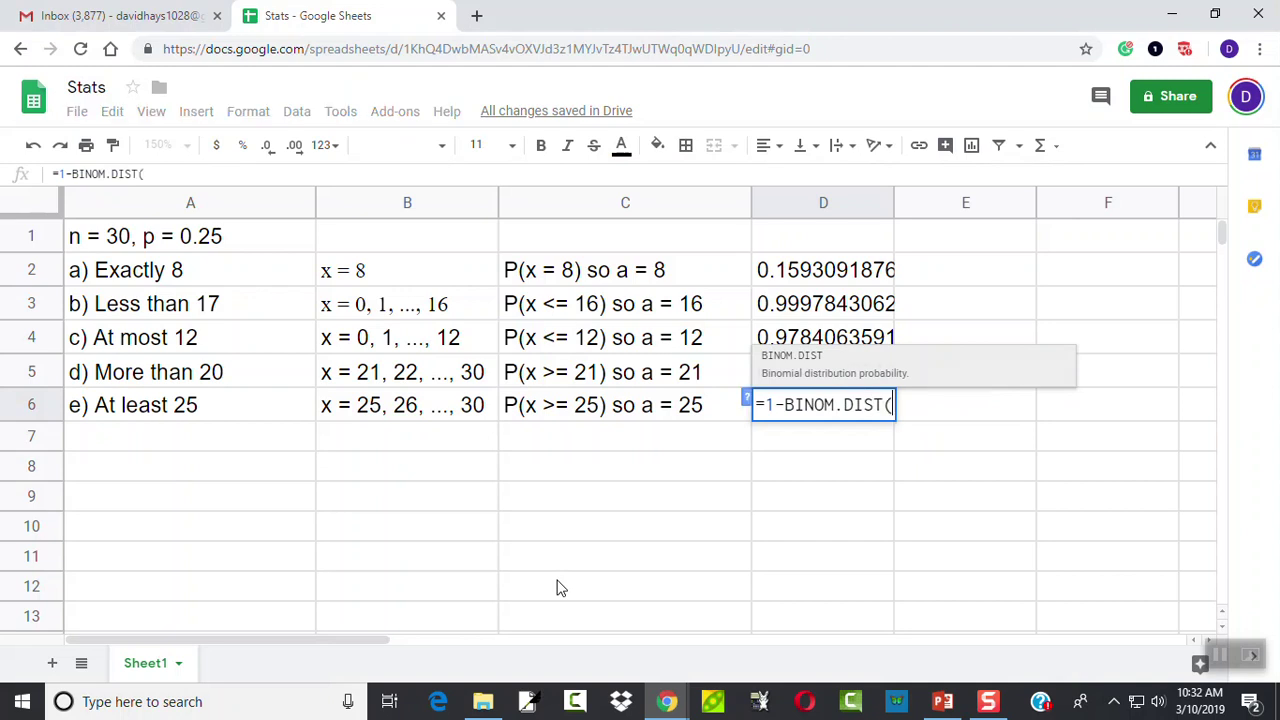
{"action": "key", "text": "alt+Tab"}
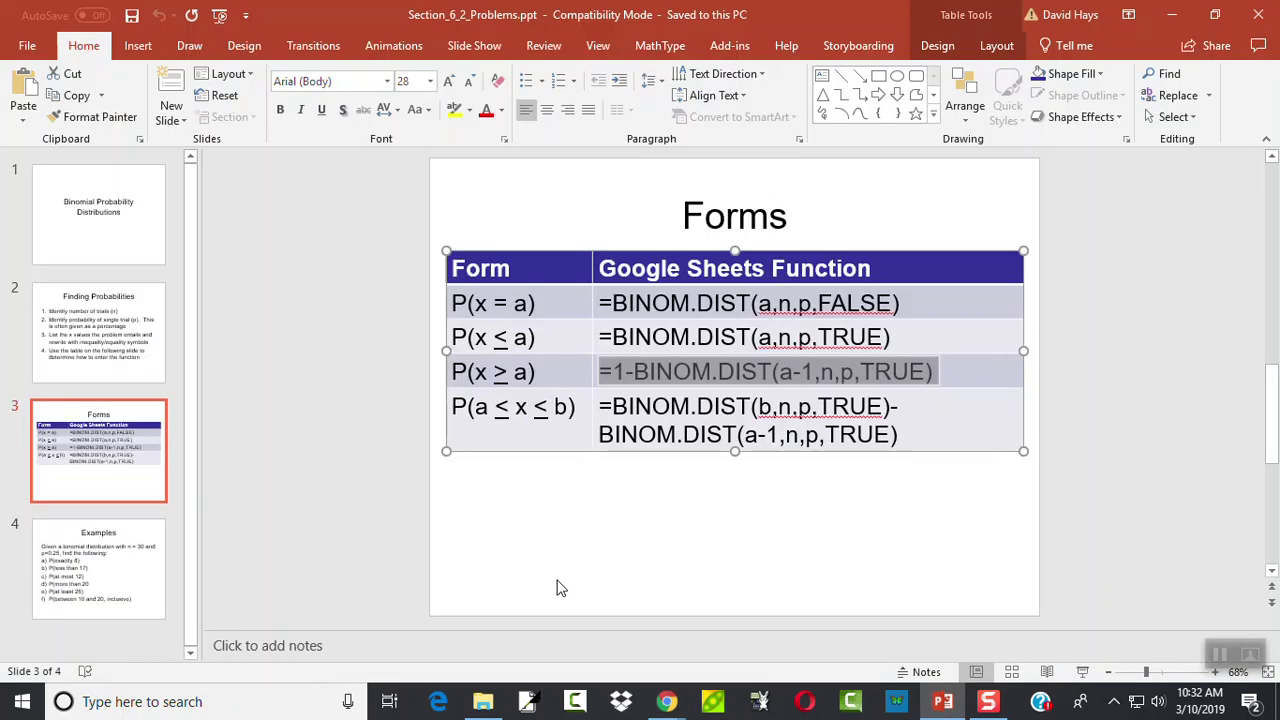
{"action": "key", "text": "alt+Tab"}
{"action": "type", "text": "25-1,"}
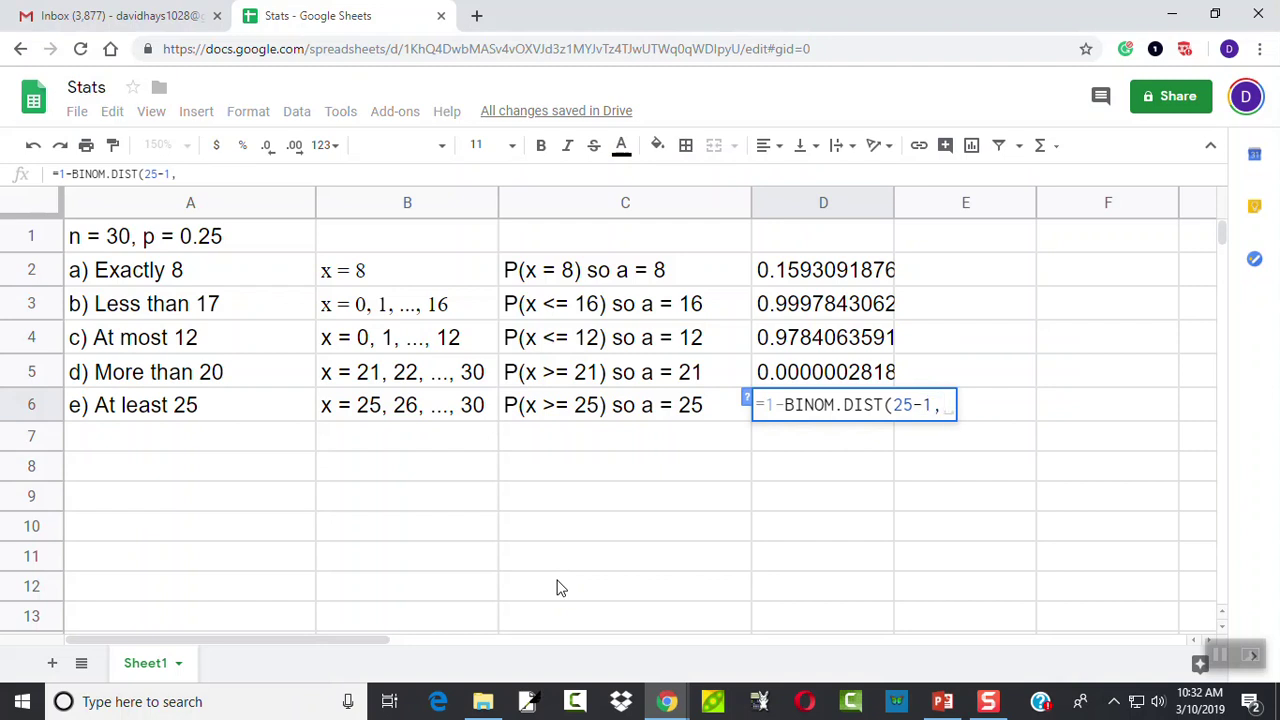
{"action": "key", "text": "alt+Tab"}
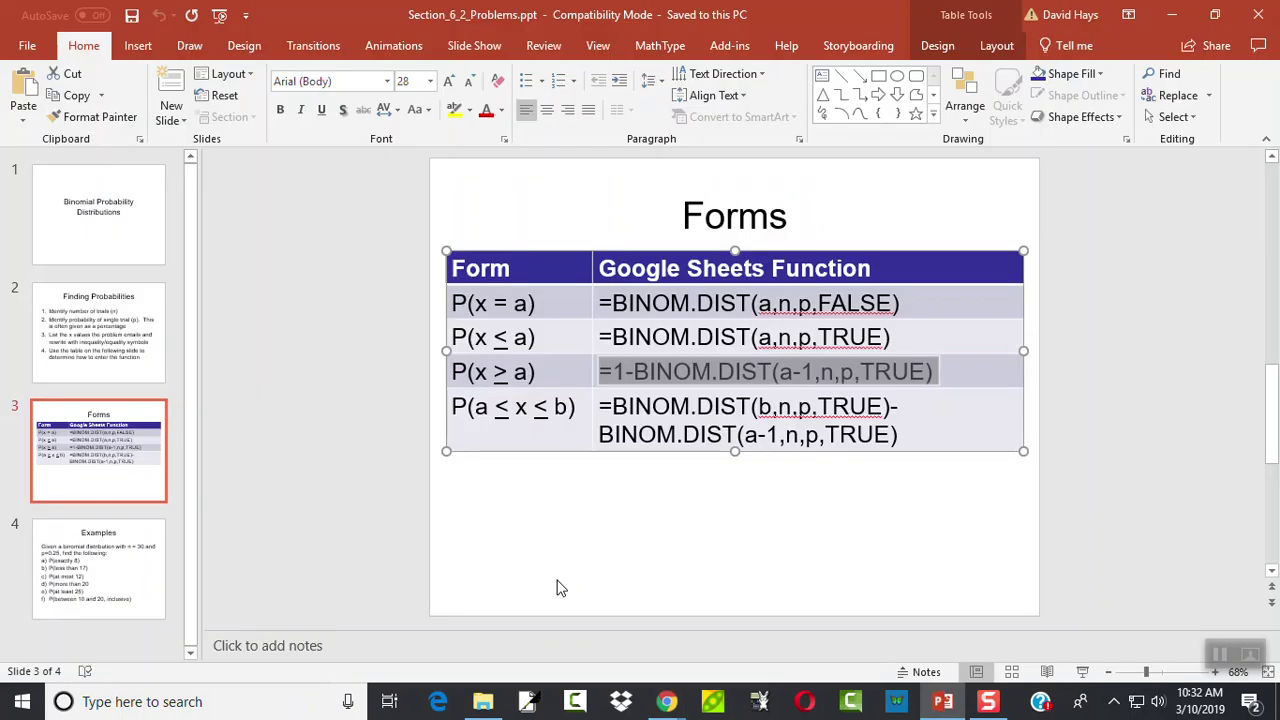
{"action": "key", "text": "alt+Tab"}
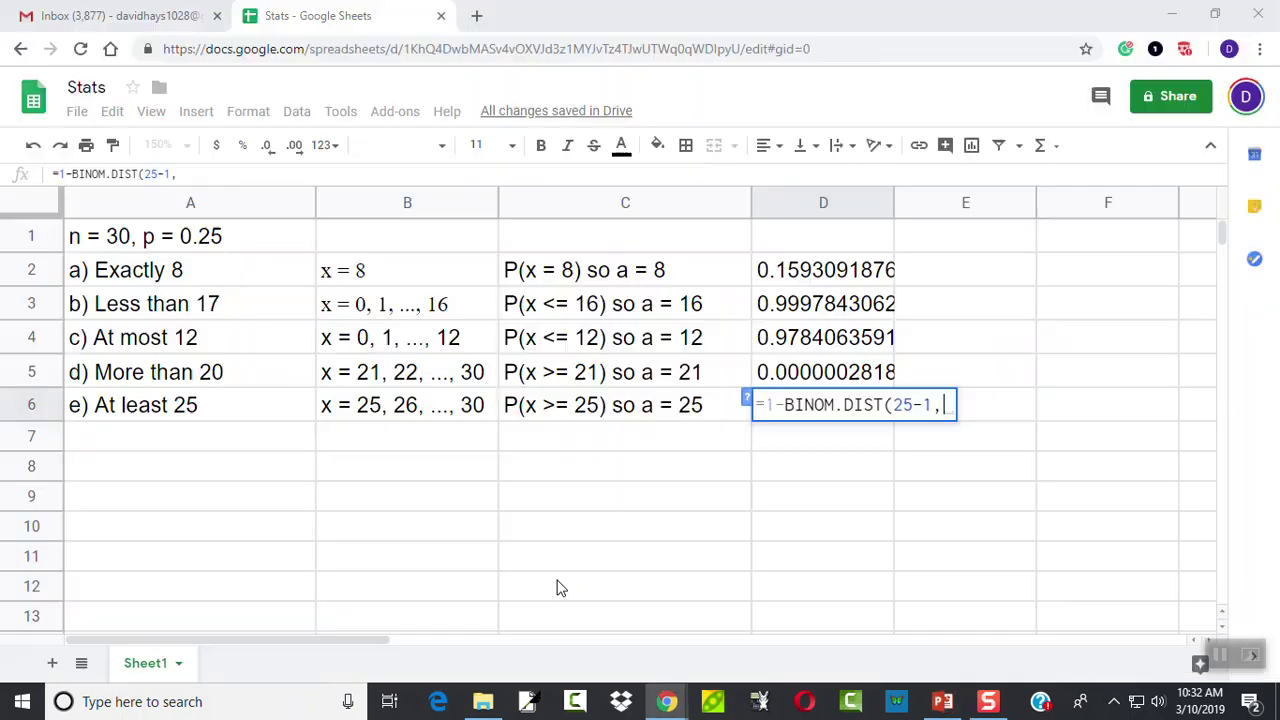
{"action": "type", "text": "30,"}
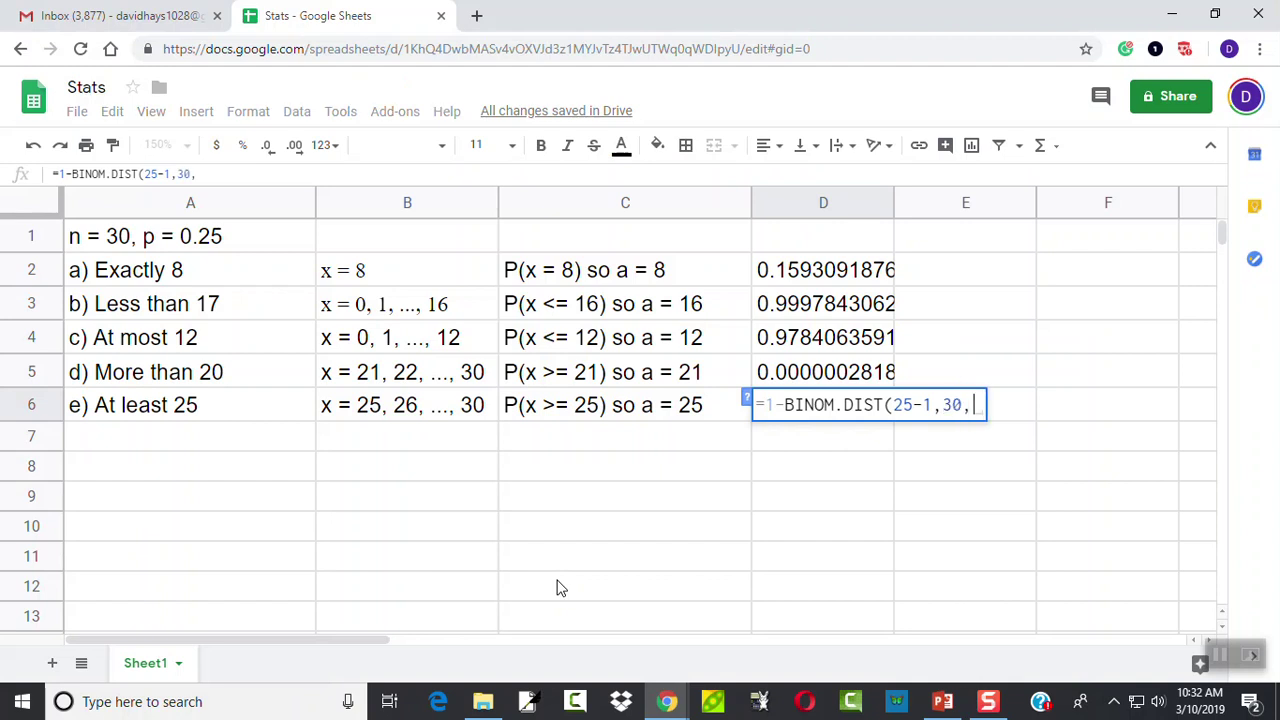
{"action": "type", "text": "0.25,"}
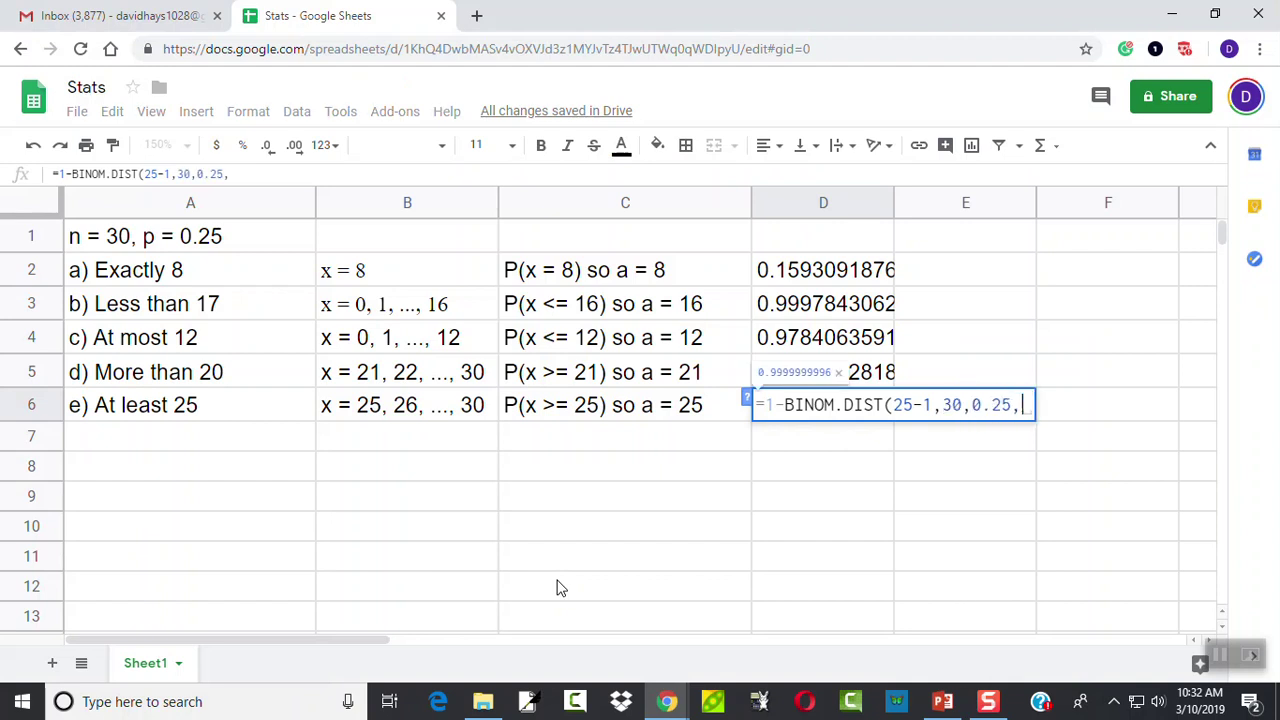
{"action": "type", "text": "TRUE)"}
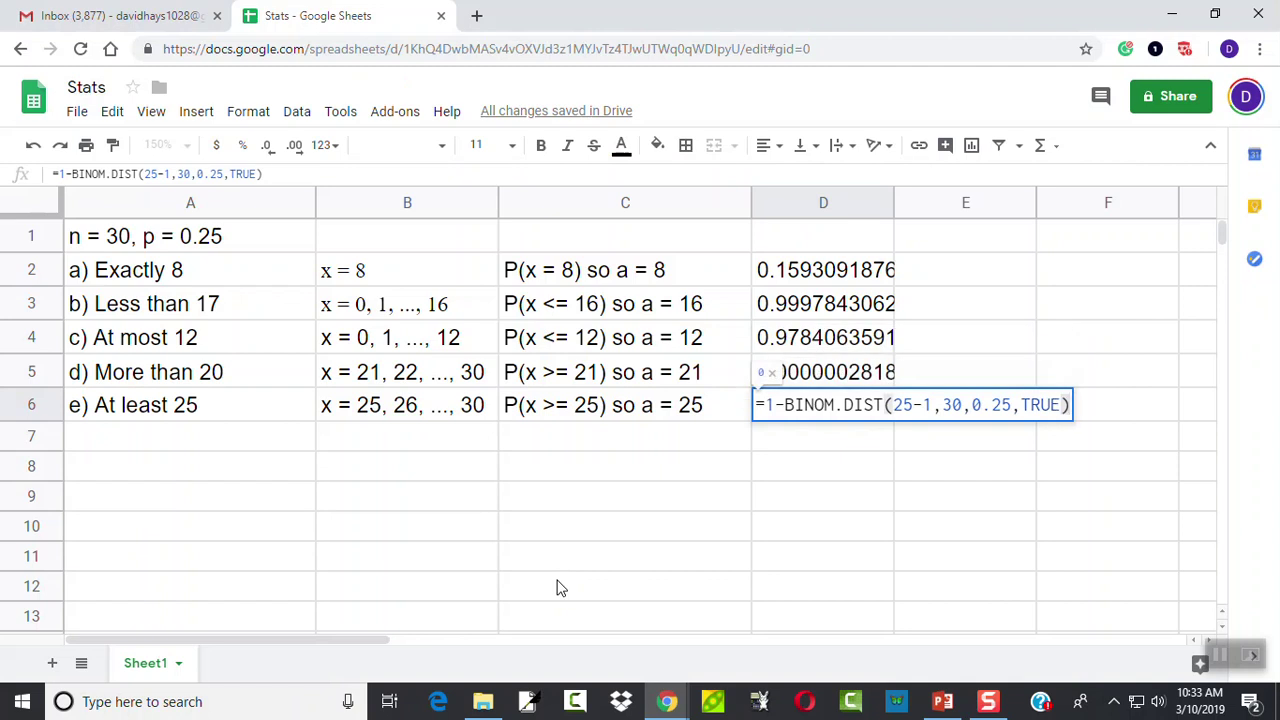
{"action": "key", "text": "Return"}
Step: Check part f on PowerPoint's Examples slide and enter "f) Between 10 and 20" in cell A7 of the Google Sheets spreadsheet
{"action": "key", "text": "Left"}
{"action": "key", "text": "Left"}
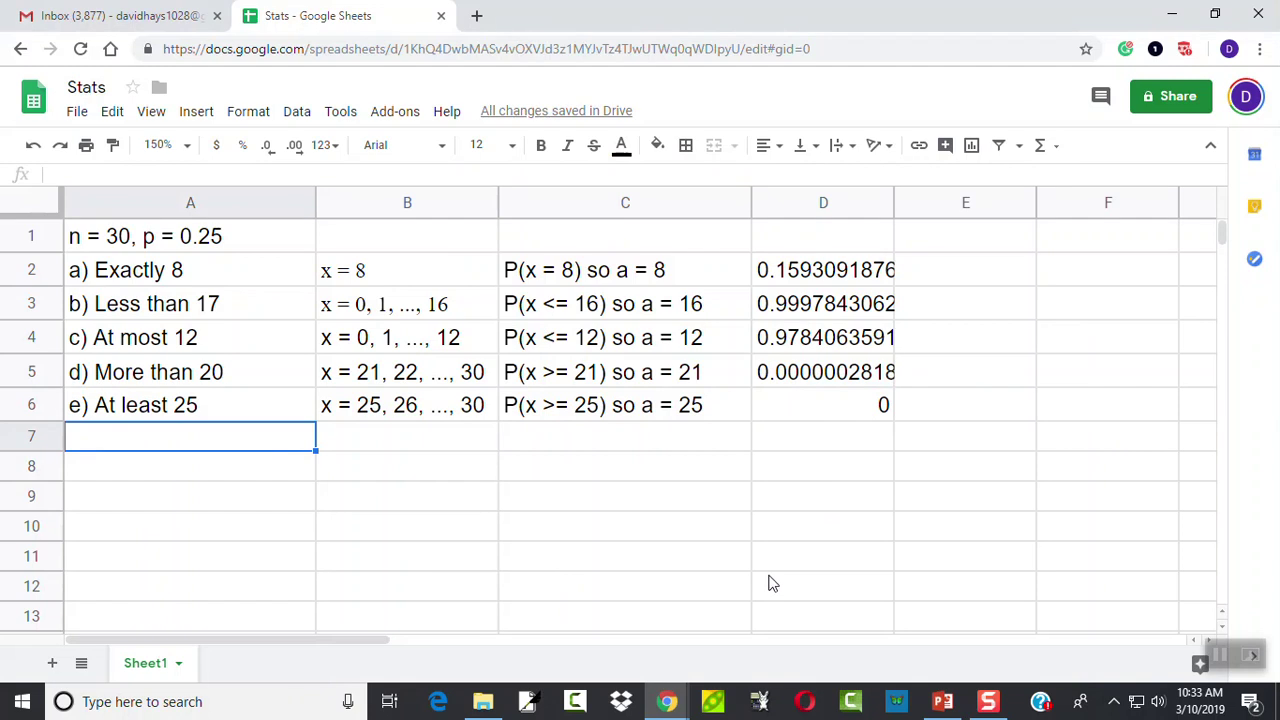
{"action": "key", "text": "alt+Tab"}
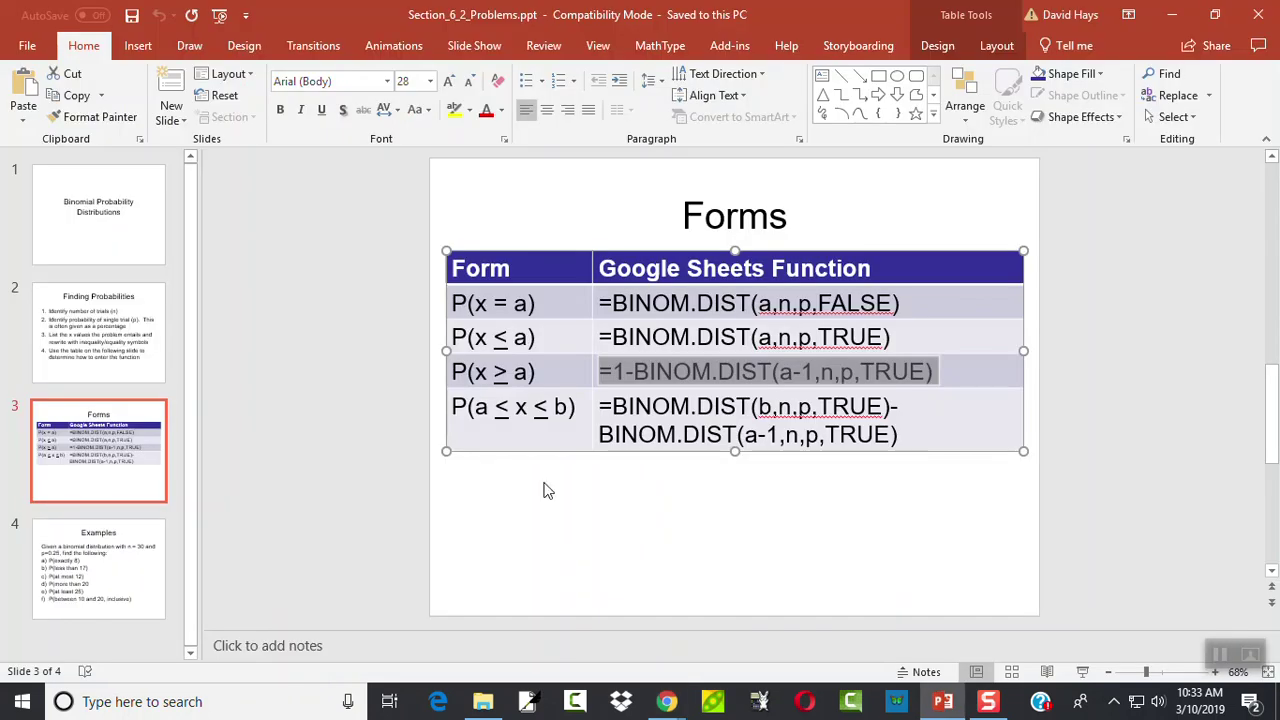
{"action": "left_click", "coordinate": [120, 555]}
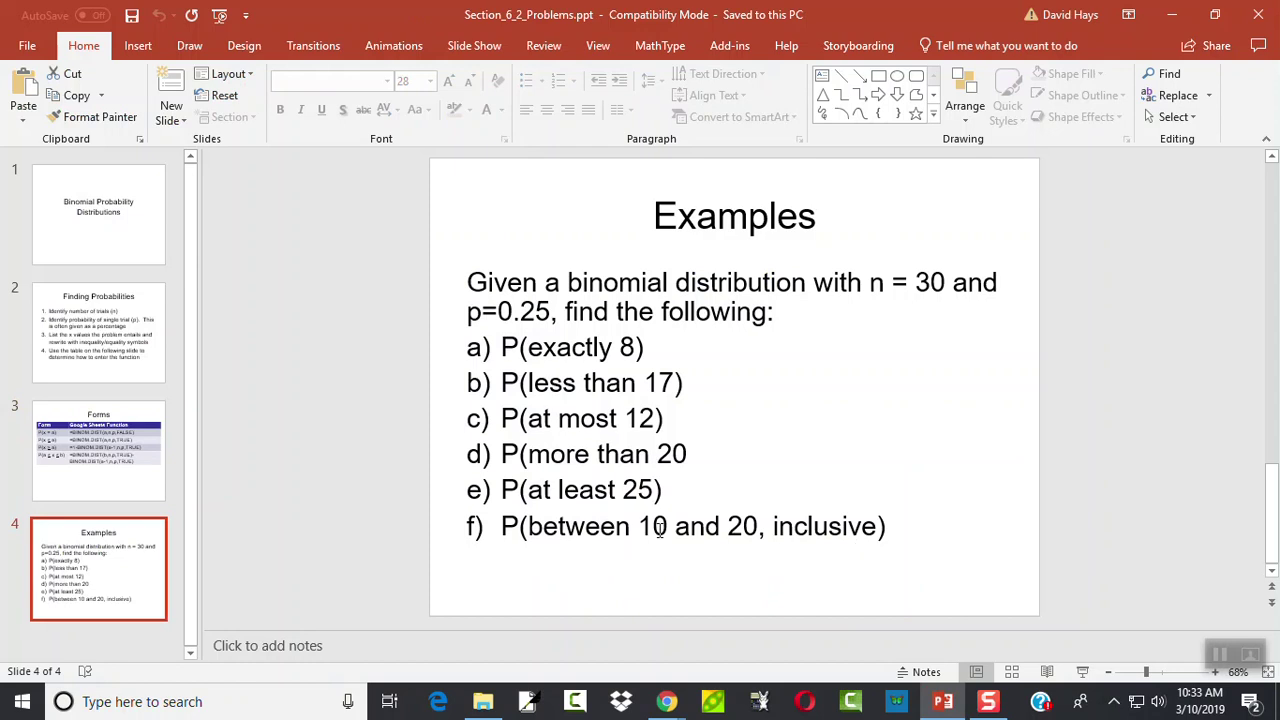
{"action": "key", "text": "alt+Tab"}
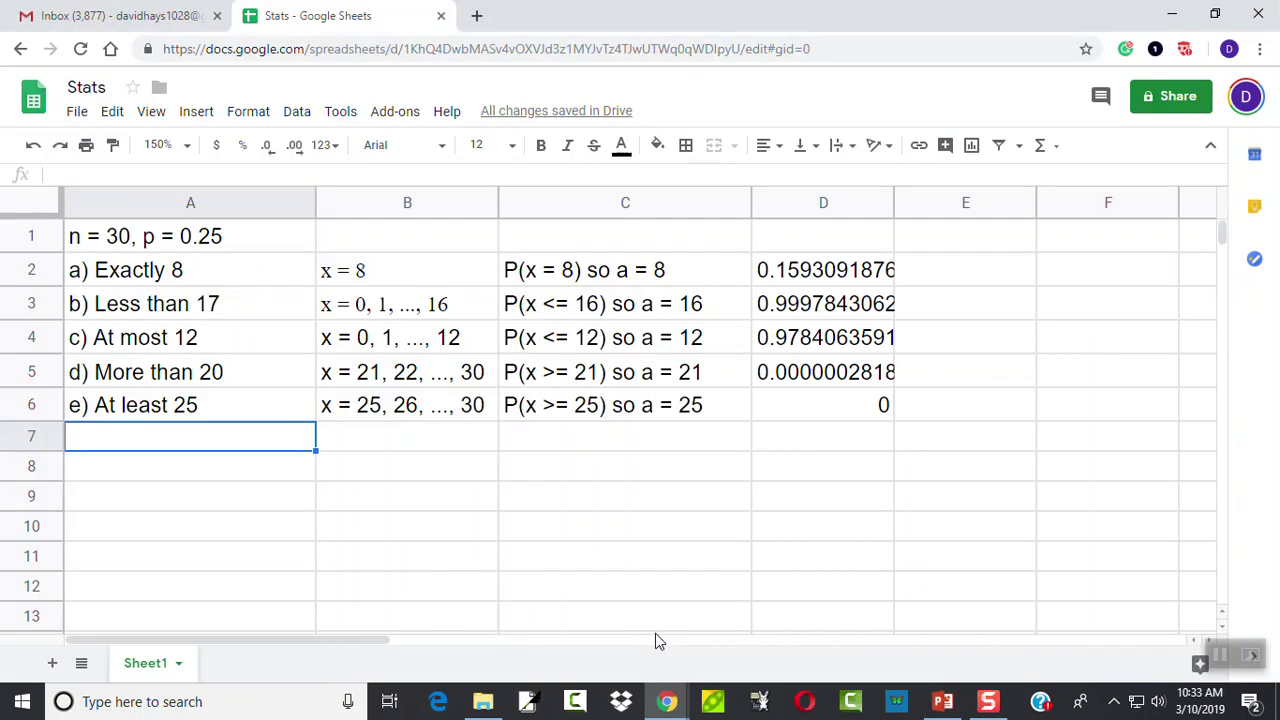
{"action": "type", "text": "f) be"}
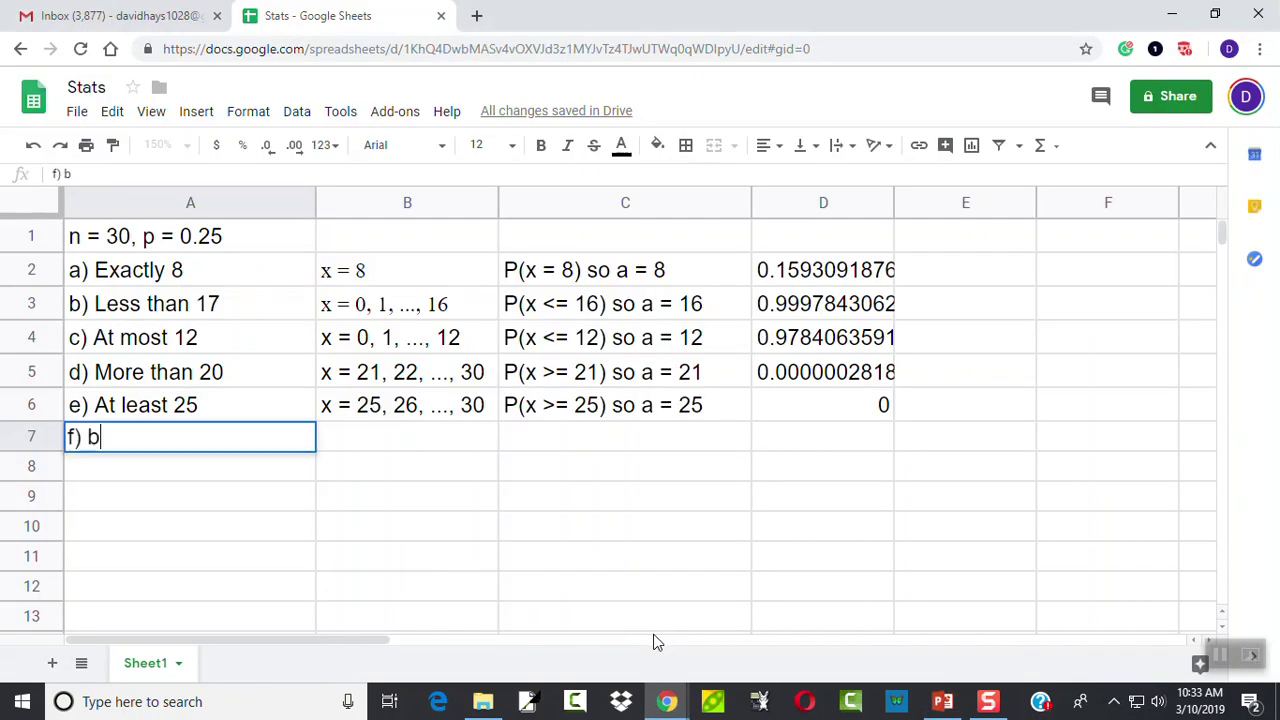
{"action": "key", "text": "BackSpace"}
{"action": "key", "text": "BackSpace"}
{"action": "type", "text": "BE"}
{"action": "key", "text": "BackSpace"}
{"action": "type", "text": "etween 1"}
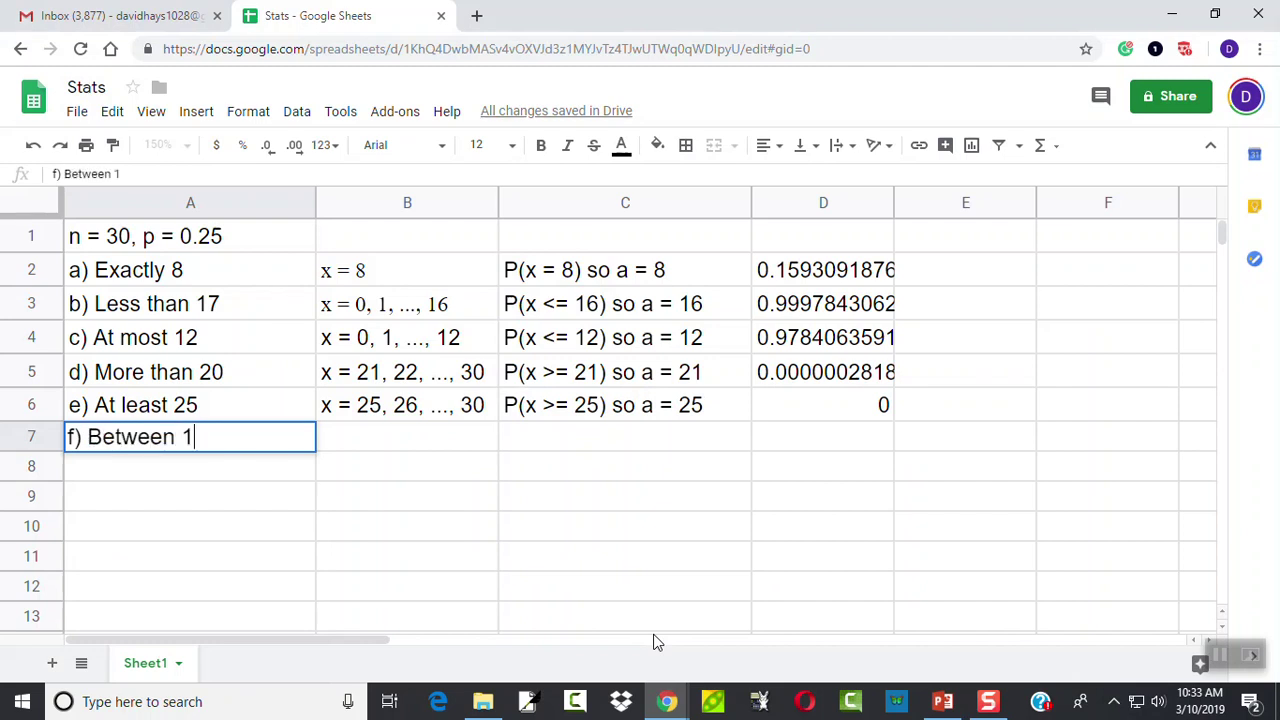
{"action": "type", "text": "0 and 20"}
{"action": "key", "text": "Tab"}
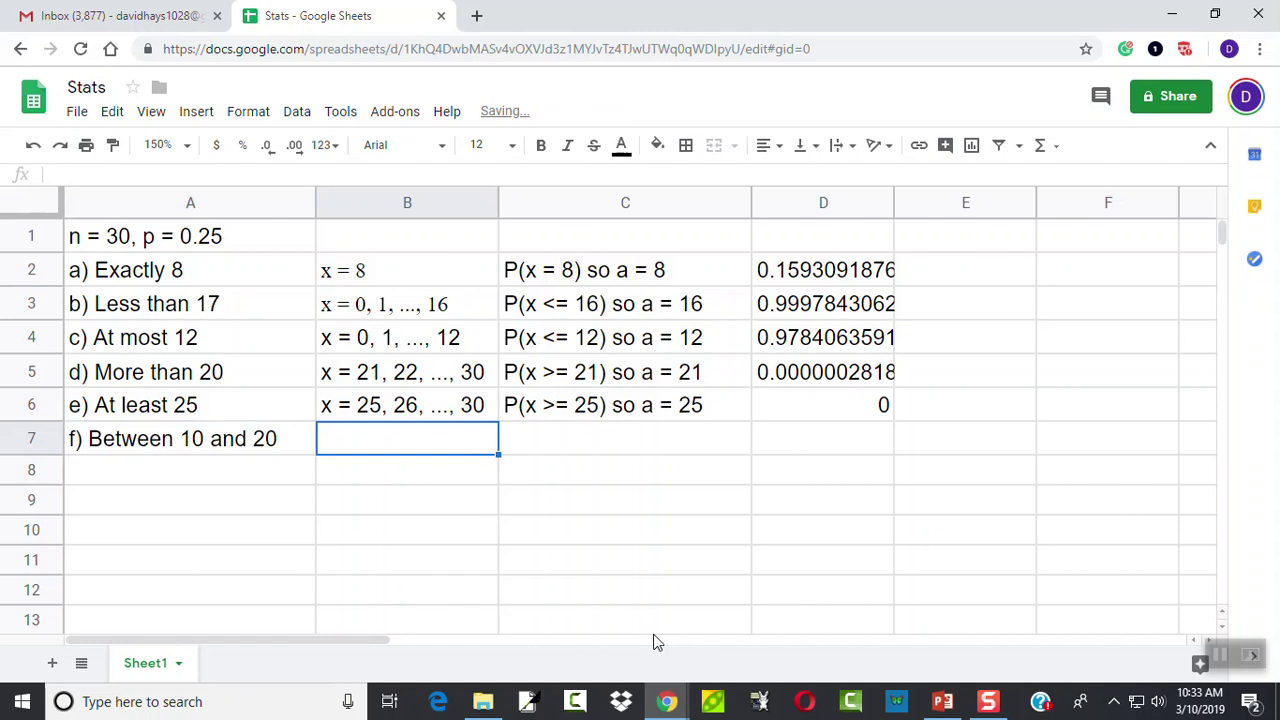
Step: Enter "x = 10, 11, ..., 20" in cell B7 as the x values for part f
{"action": "type", "text": "x = 10, "}
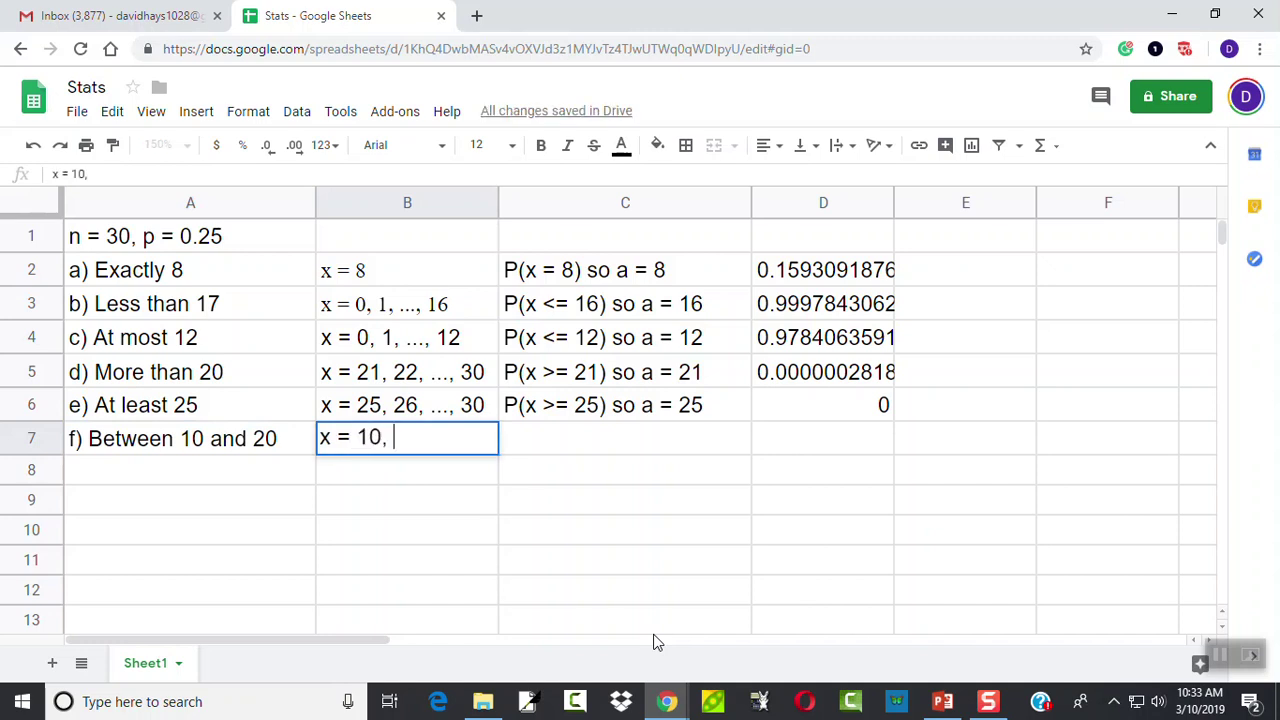
{"action": "type", "text": "11, ..., 20"}
{"action": "key", "text": "Tab"}
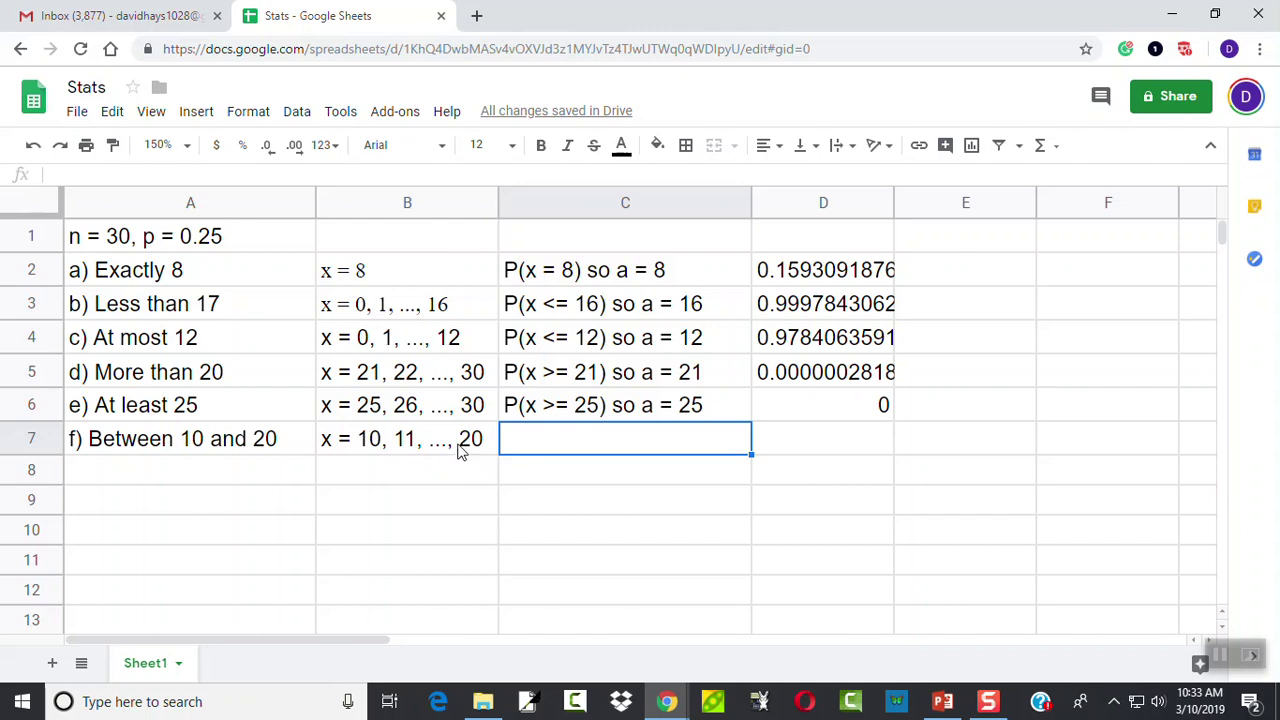
Step: Enter "P(10<=x<=20) so a = 10 and b = 20" in cell C7, checking the P(a ≤ x ≤ b) form on PowerPoint's Forms slide
{"action": "type", "text": "P(10<="}
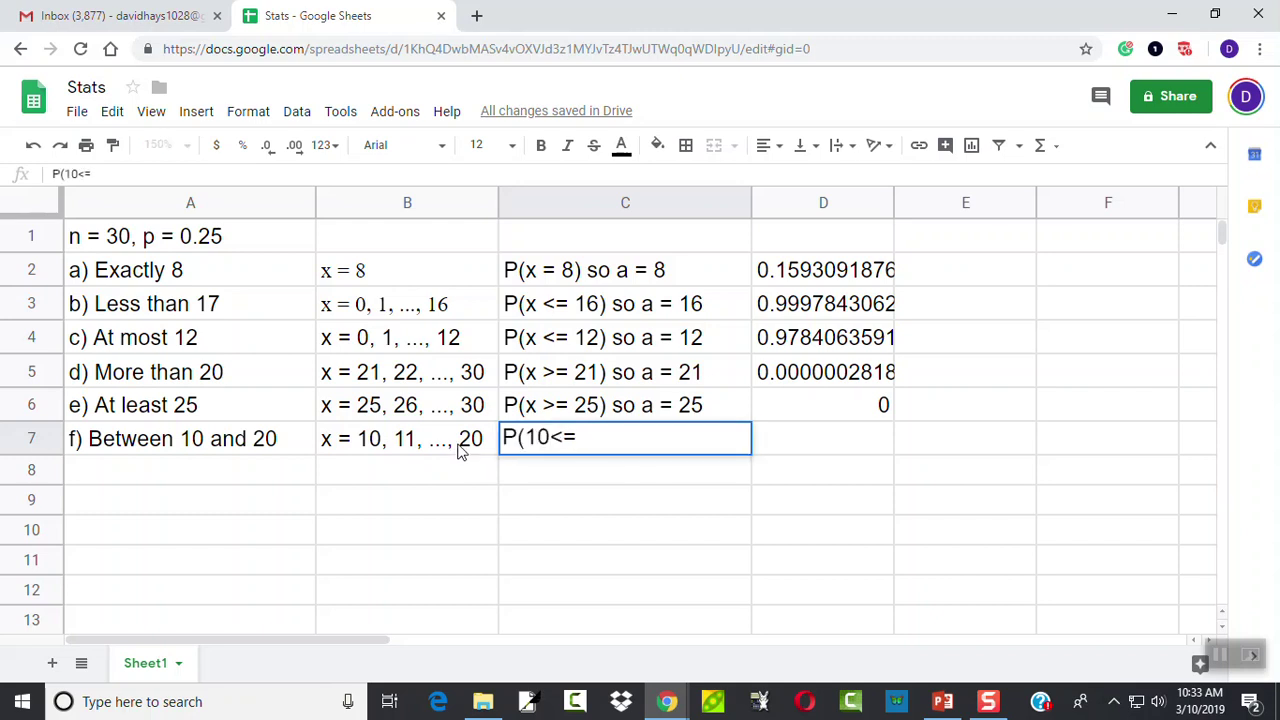
{"action": "type", "text": "x<=20)"}
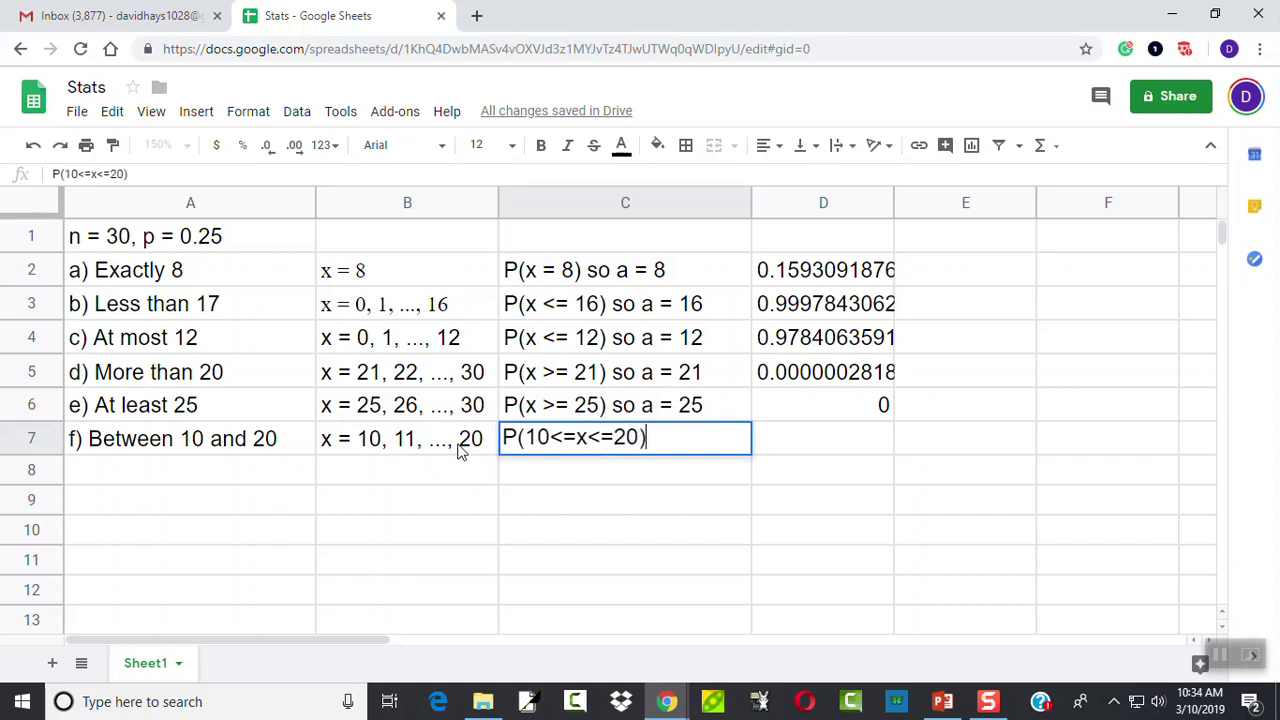
{"action": "key", "text": "alt+Tab"}
{"action": "left_click", "coordinate": [58, 477]}
{"action": "left_click_drag", "start_coordinate": [578, 408], "coordinate": [448, 407]}
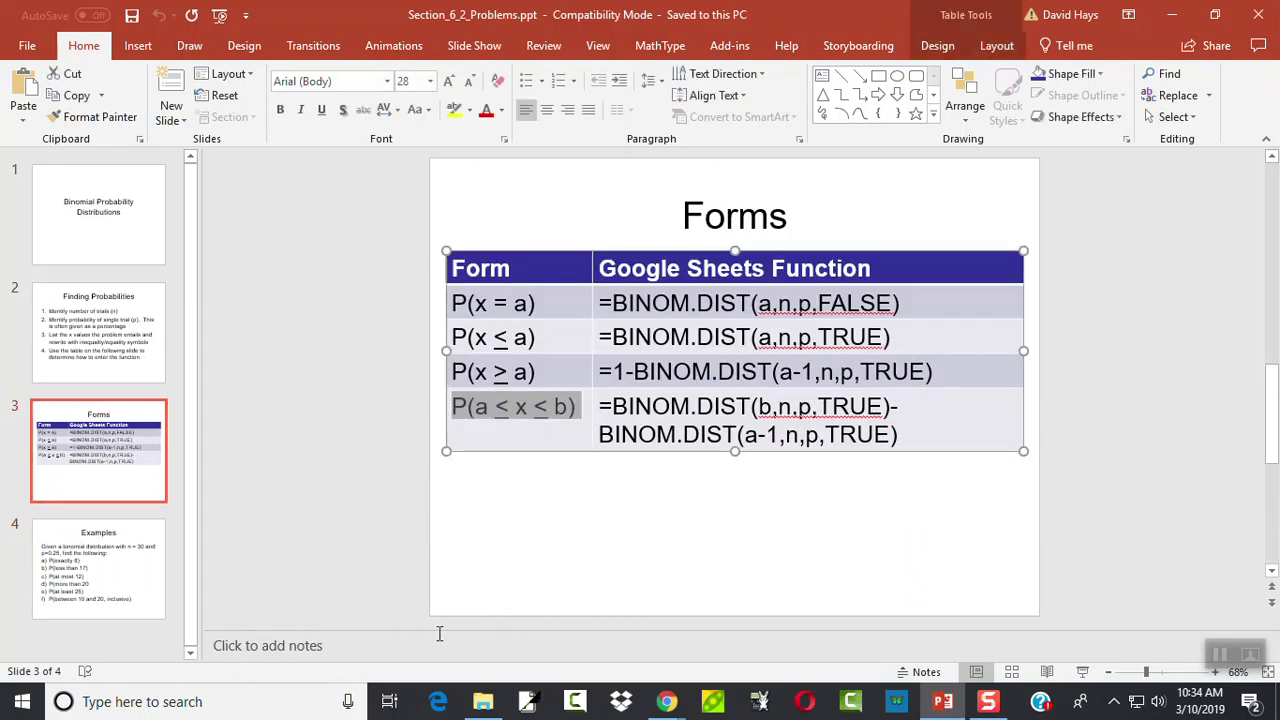
{"action": "key", "text": "alt+Tab"}
{"action": "type", "text": "so a = 10"}
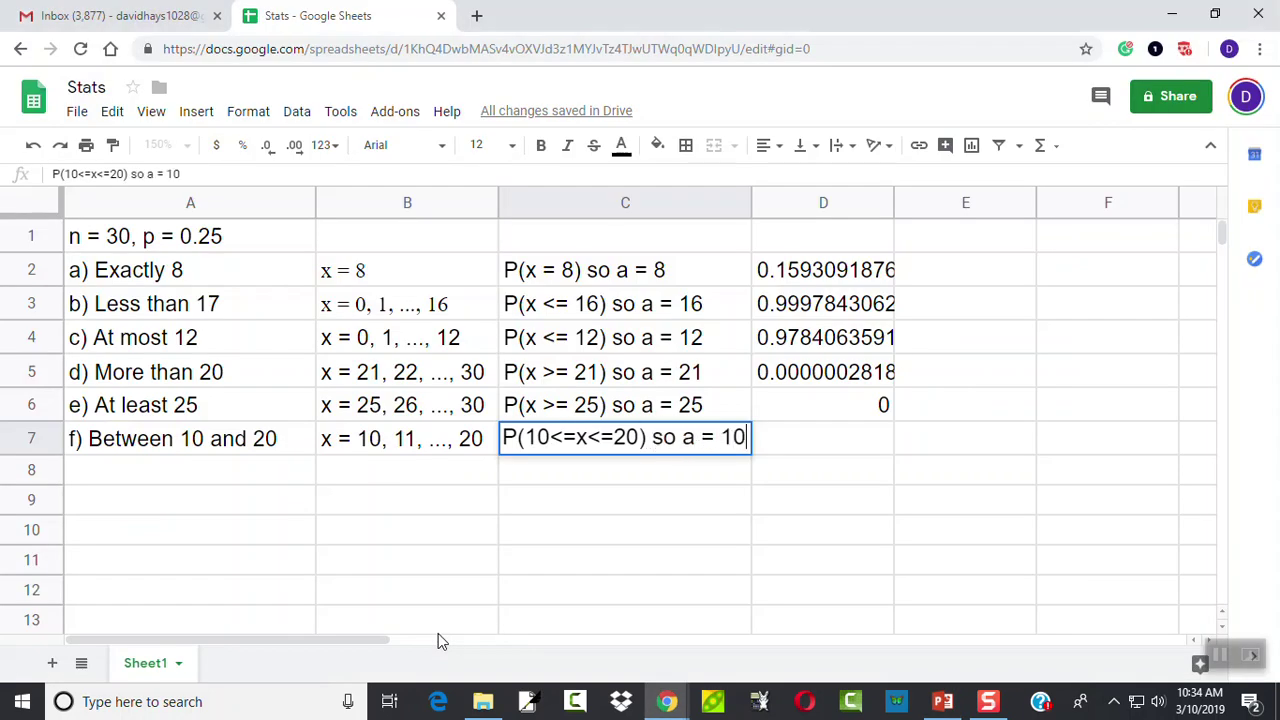
{"action": "type", "text": " and b = 20"}
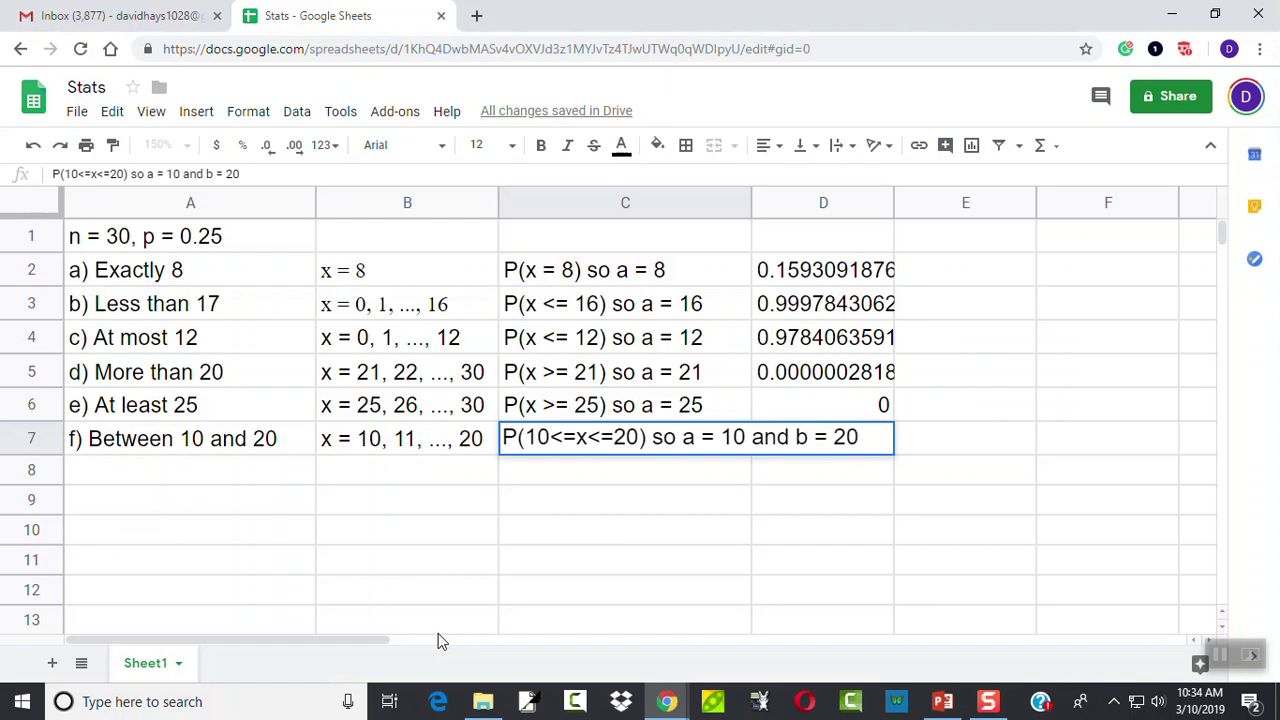
{"action": "key", "text": "alt+Tab"}
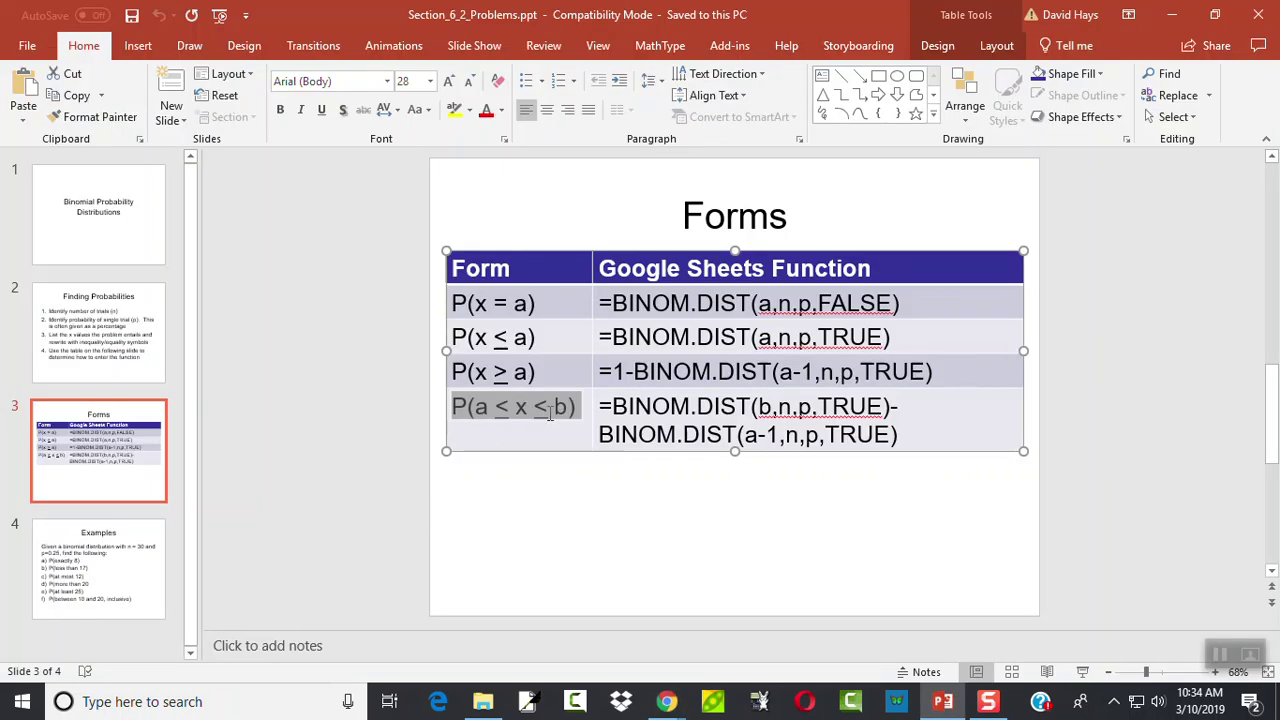
{"action": "key", "text": "alt+Tab"}
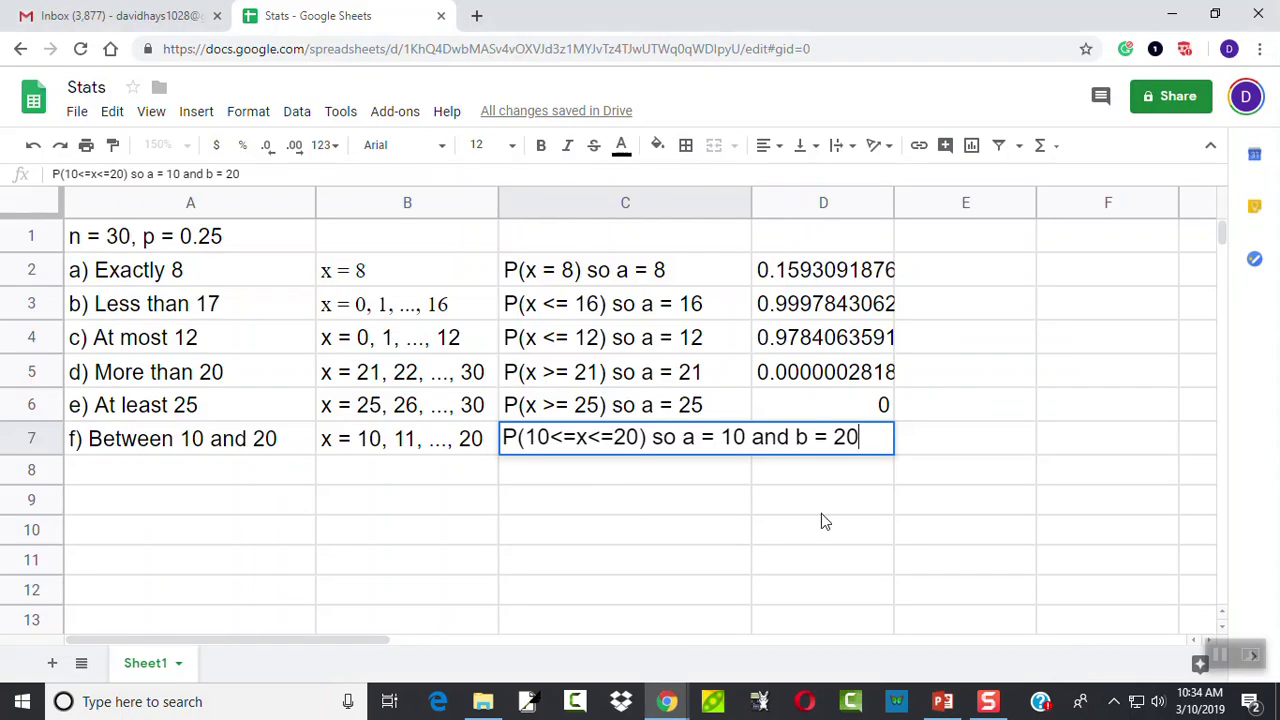
{"action": "left_click", "coordinate": [640, 468]}
Step: Set the text wrapping of cell C7 to Wrap
{"action": "left_click", "coordinate": [643, 443]}
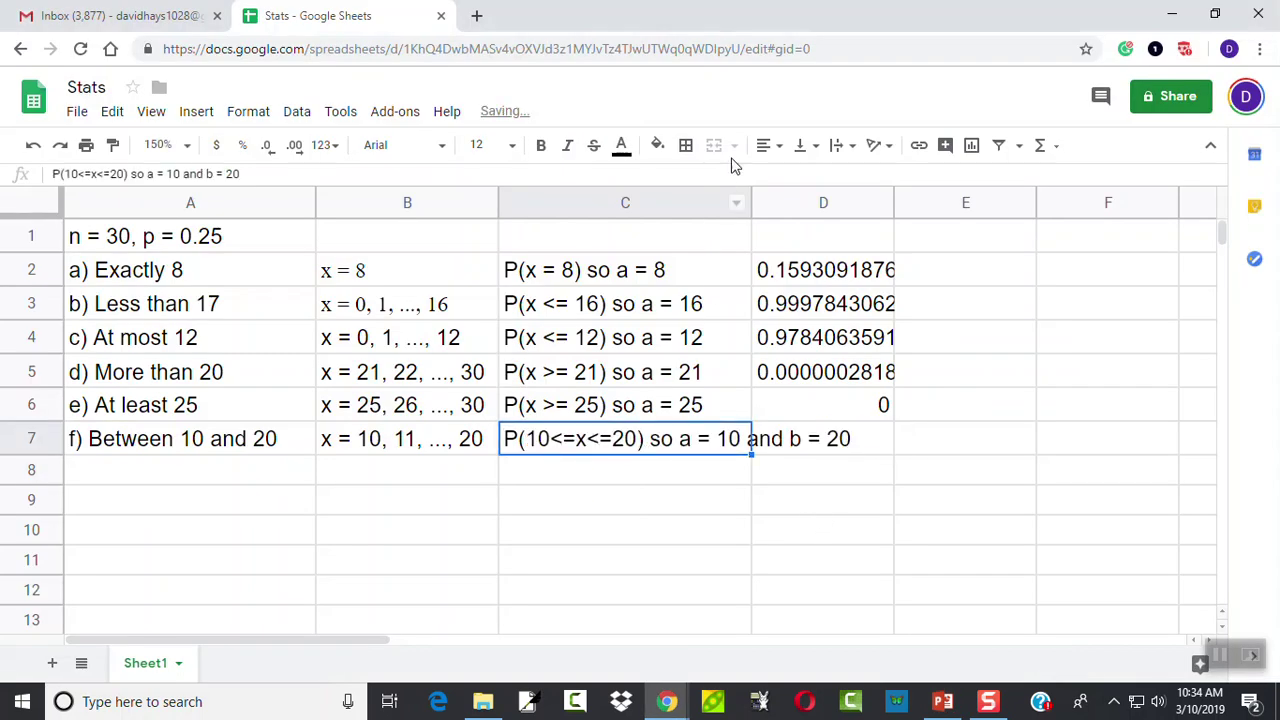
{"action": "left_click", "coordinate": [846, 150]}
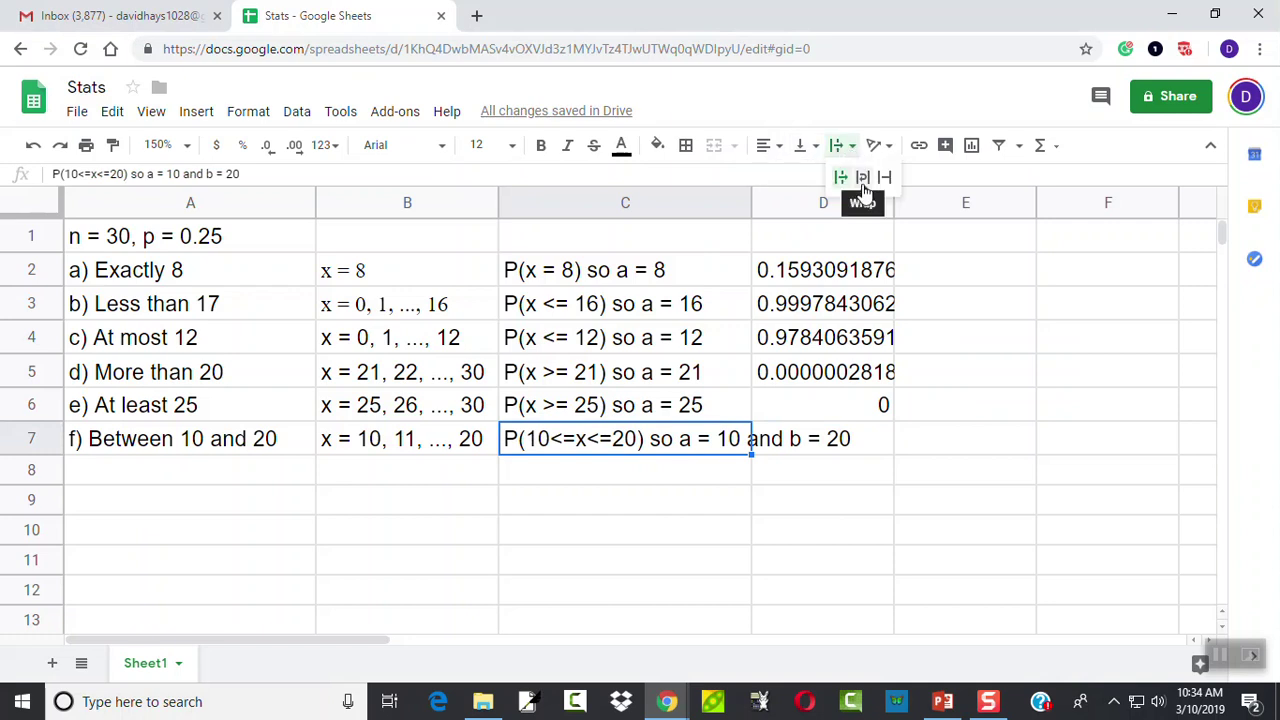
{"action": "left_click", "coordinate": [862, 177]}
Step: Start the part f formula in cell D7 with =BINOM.DIST(20,30,0.25,TRUE), checking the P(a ≤ x ≤ b) function on PowerPoint's Forms slide
{"action": "left_click", "coordinate": [827, 459]}
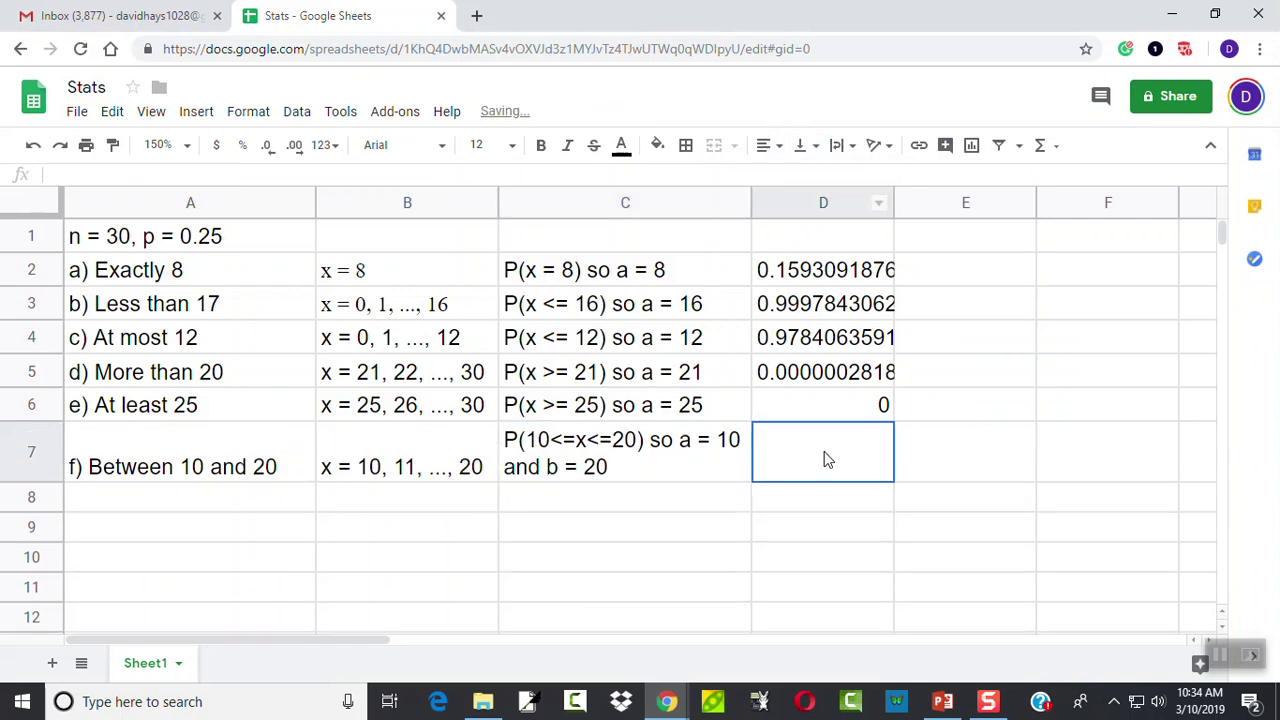
{"action": "key", "text": "alt+Tab"}
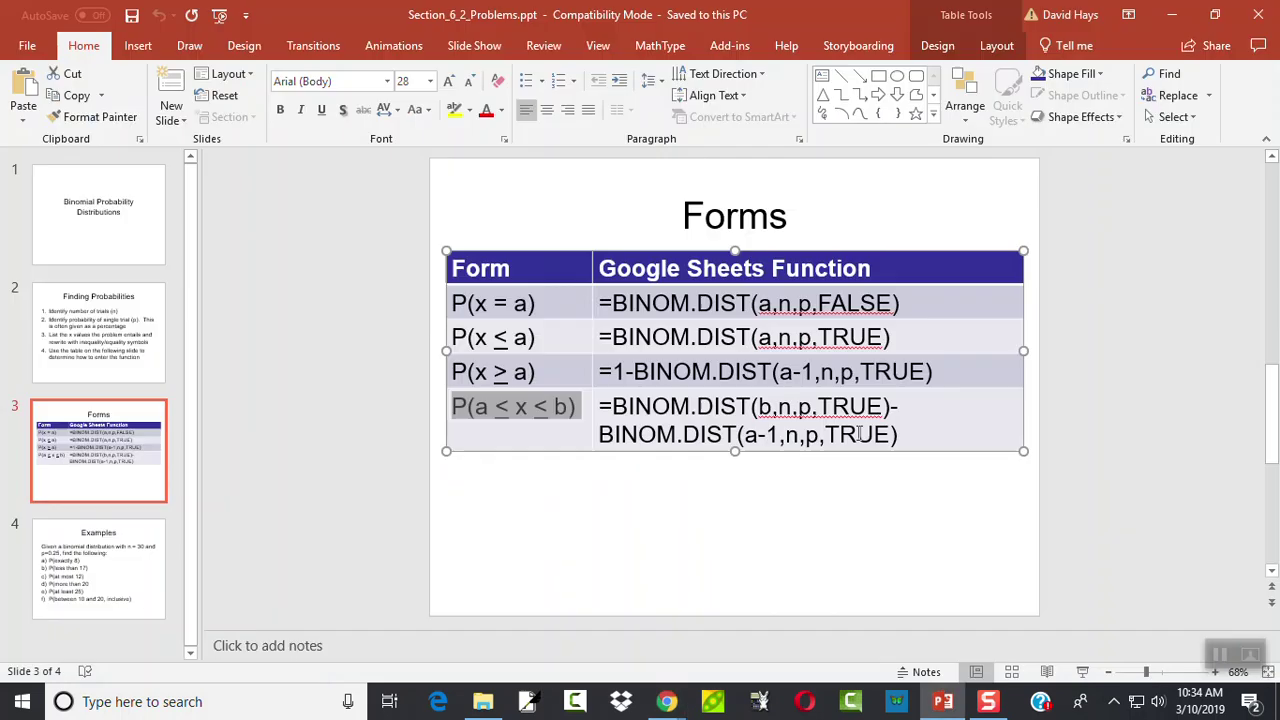
{"action": "mouse_move", "coordinate": [899, 434]}
{"action": "left_mouse_down"}
{"action": "mouse_move", "coordinate": [697, 401]}
{"action": "mouse_move", "coordinate": [585, 402]}
{"action": "mouse_move", "coordinate": [604, 400]}
{"action": "left_mouse_up"}
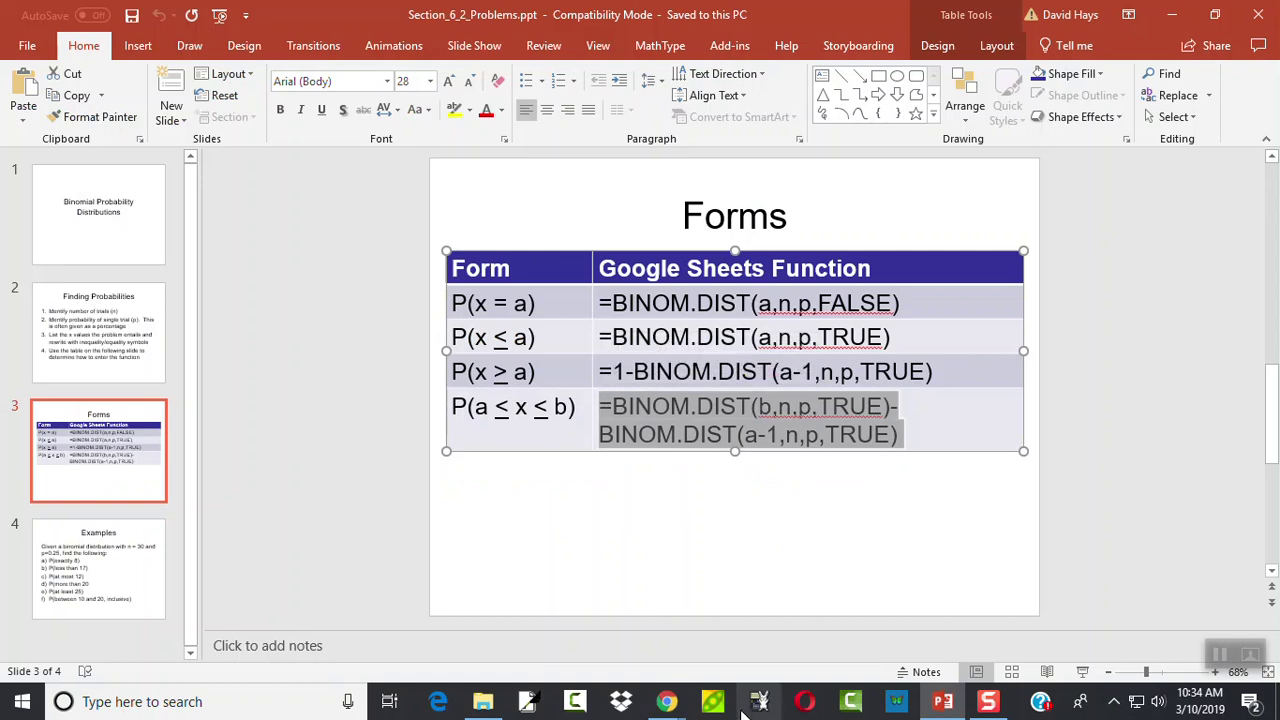
{"action": "key", "text": "alt+Tab"}
{"action": "type", "text": "=BI"}
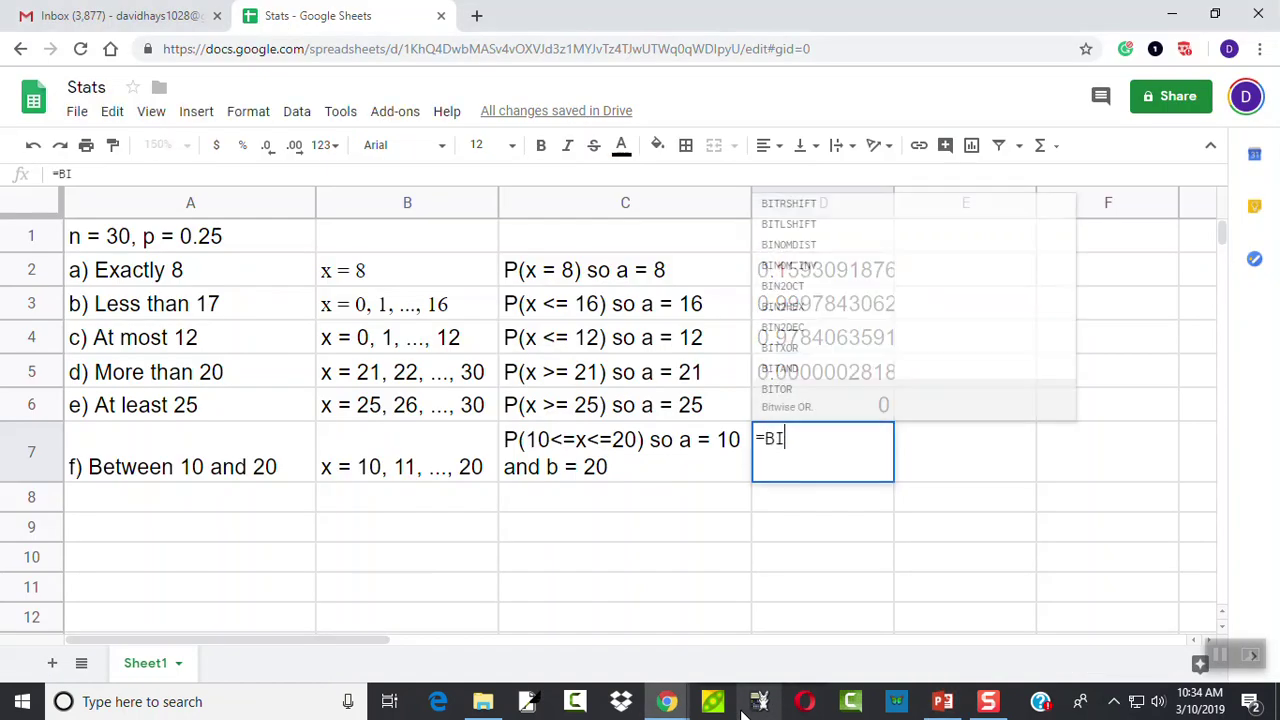
{"action": "type", "text": "NOM.DIST("}
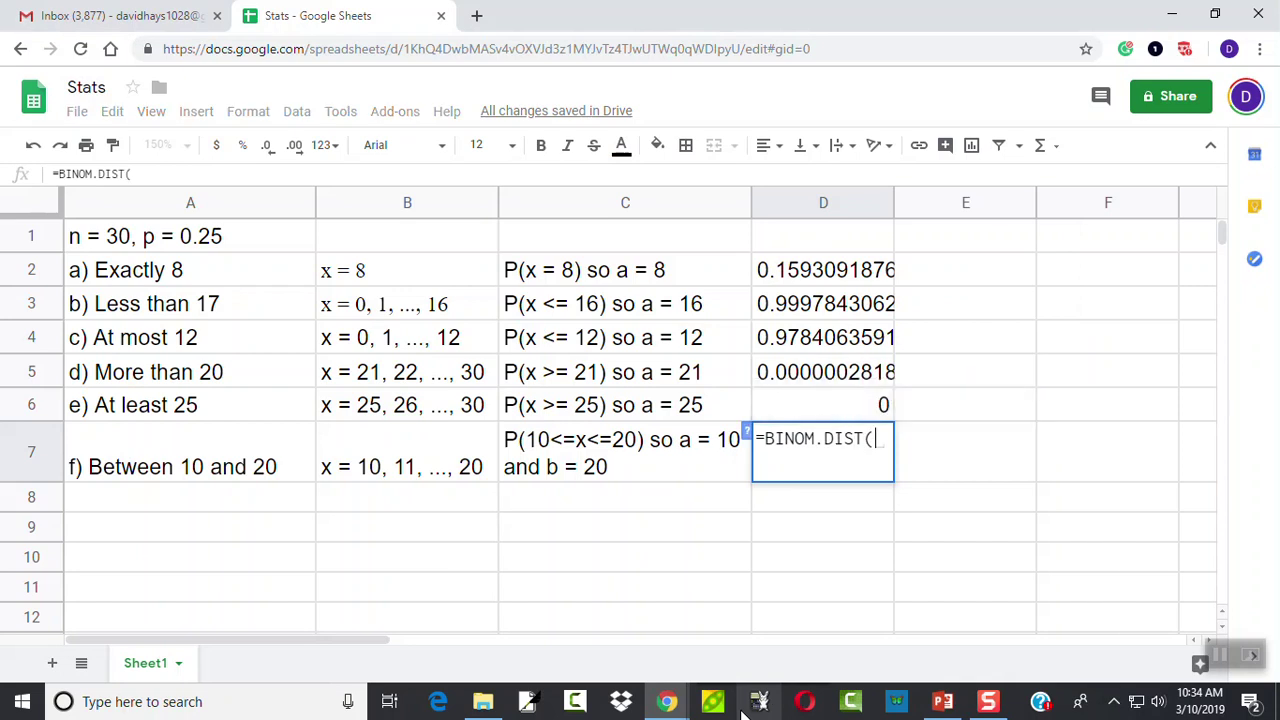
{"action": "key", "text": "alt+Tab"}
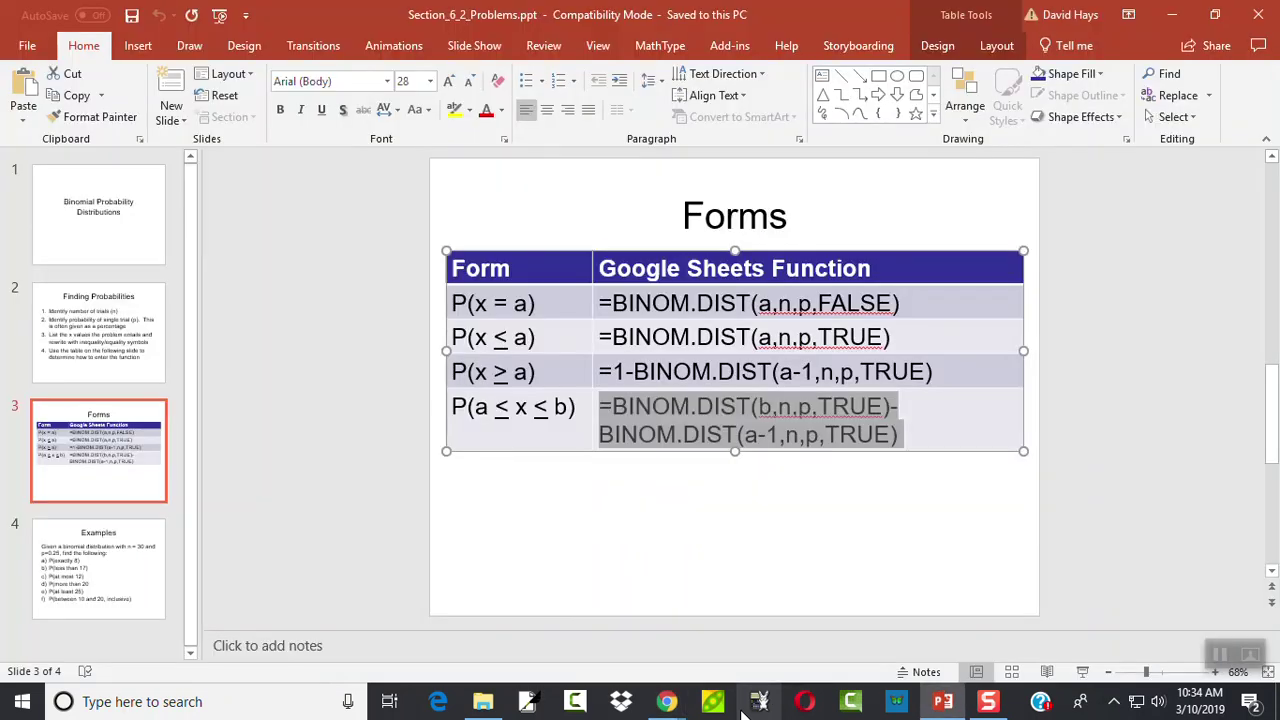
{"action": "key", "text": "alt+Tab"}
{"action": "type", "text": "20,"}
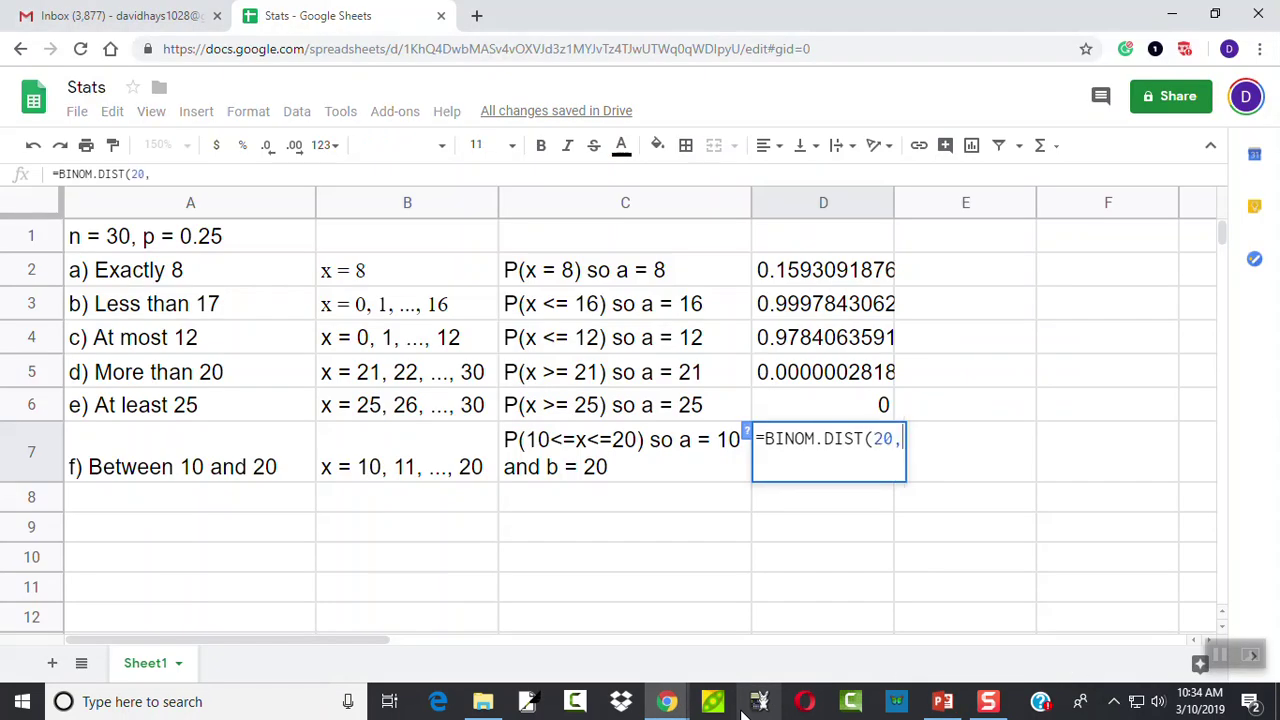
{"action": "type", "text": "30,"}
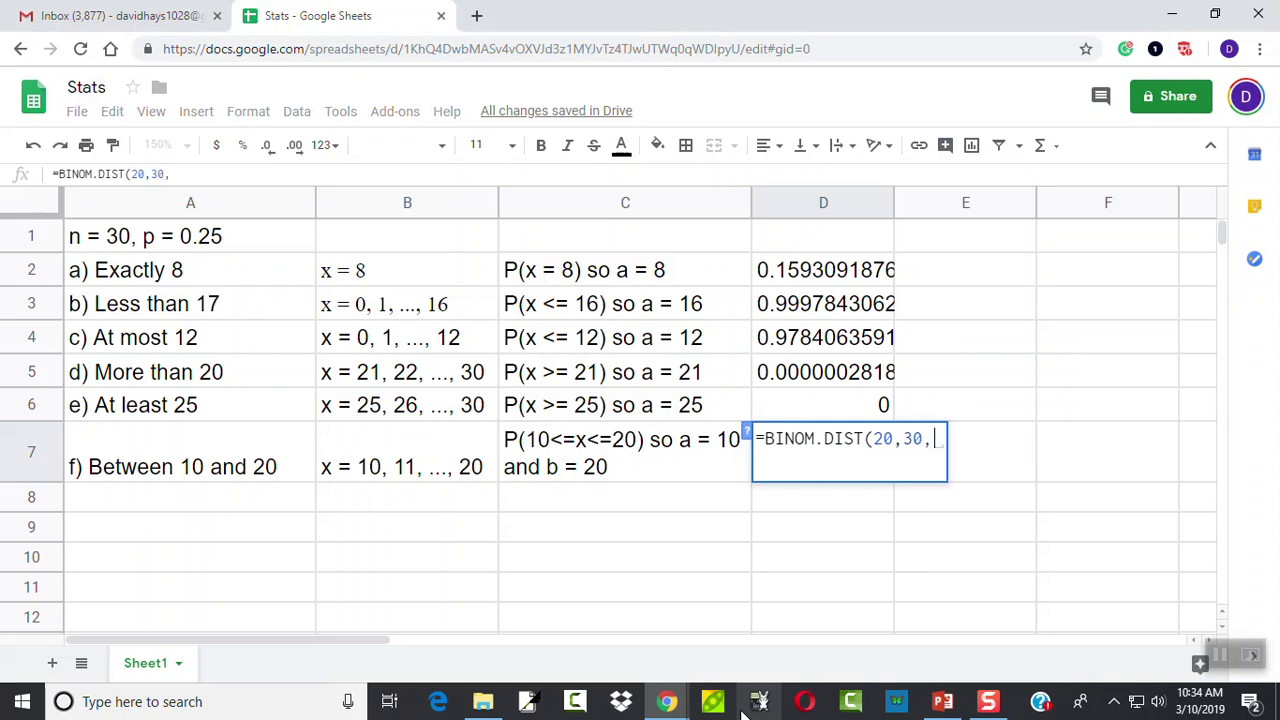
{"action": "type", "text": "0.25,TRUE)"}
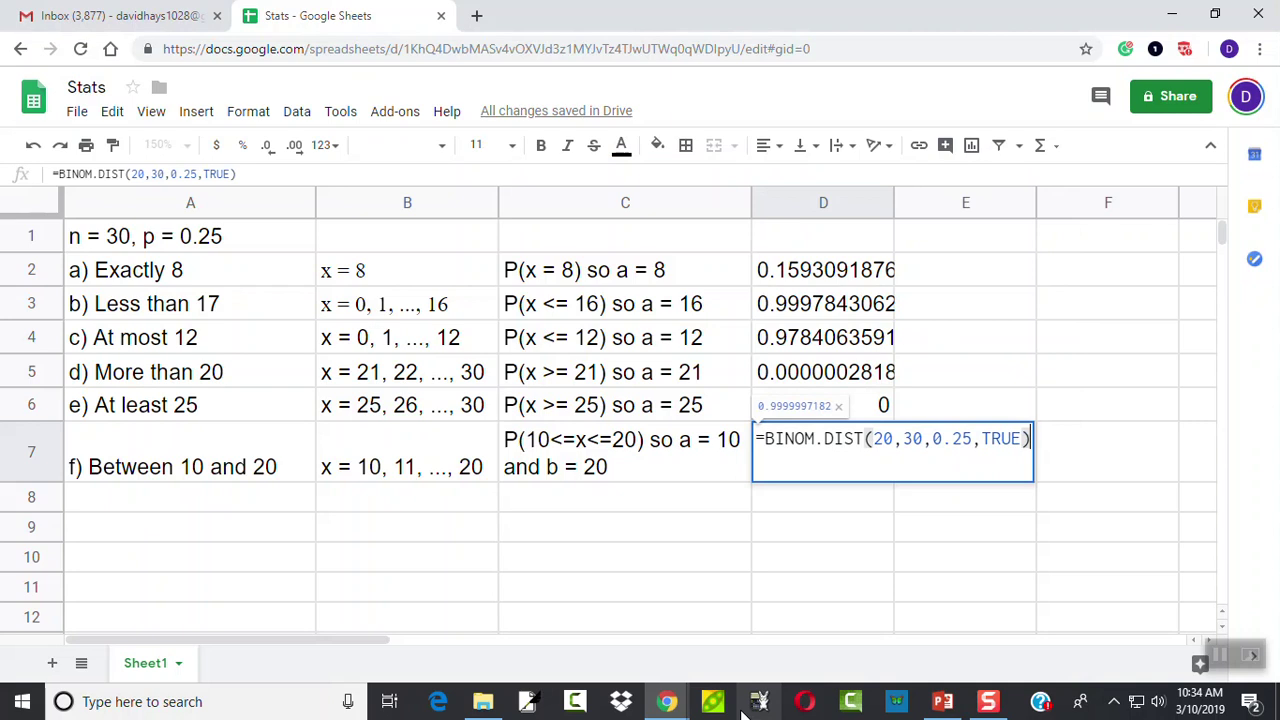
Step: Complete the D7 formula by subtracting BINOM.DIST(10-1,30,0.25,TRUE), checking the second term on PowerPoint's Forms slide
{"action": "type", "text": "-"}
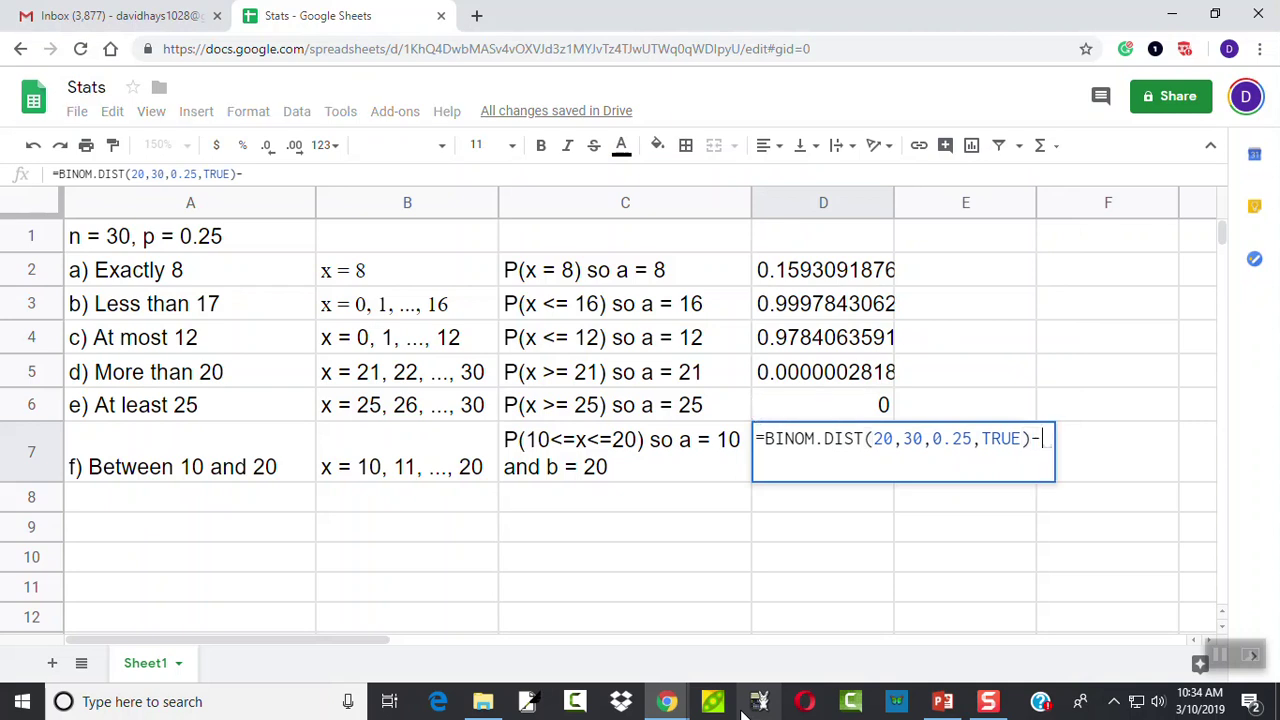
{"action": "key", "text": "alt+Tab"}
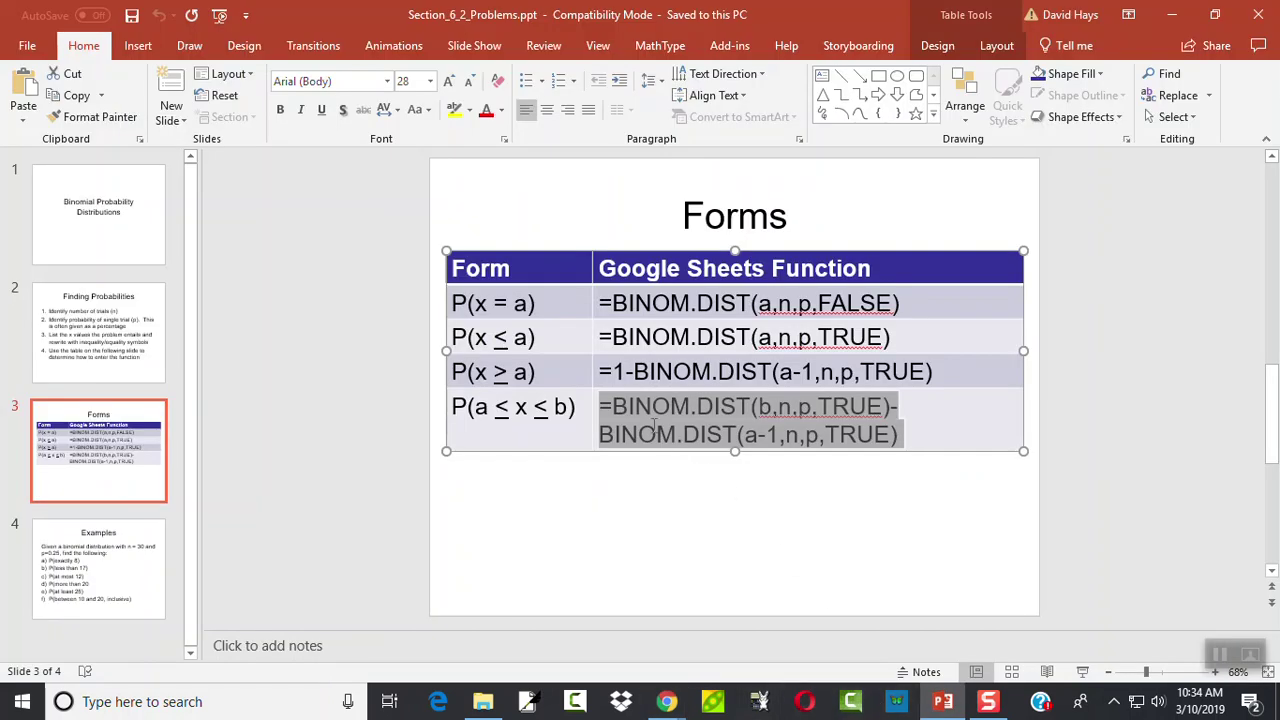
{"action": "key", "text": "alt+Tab"}
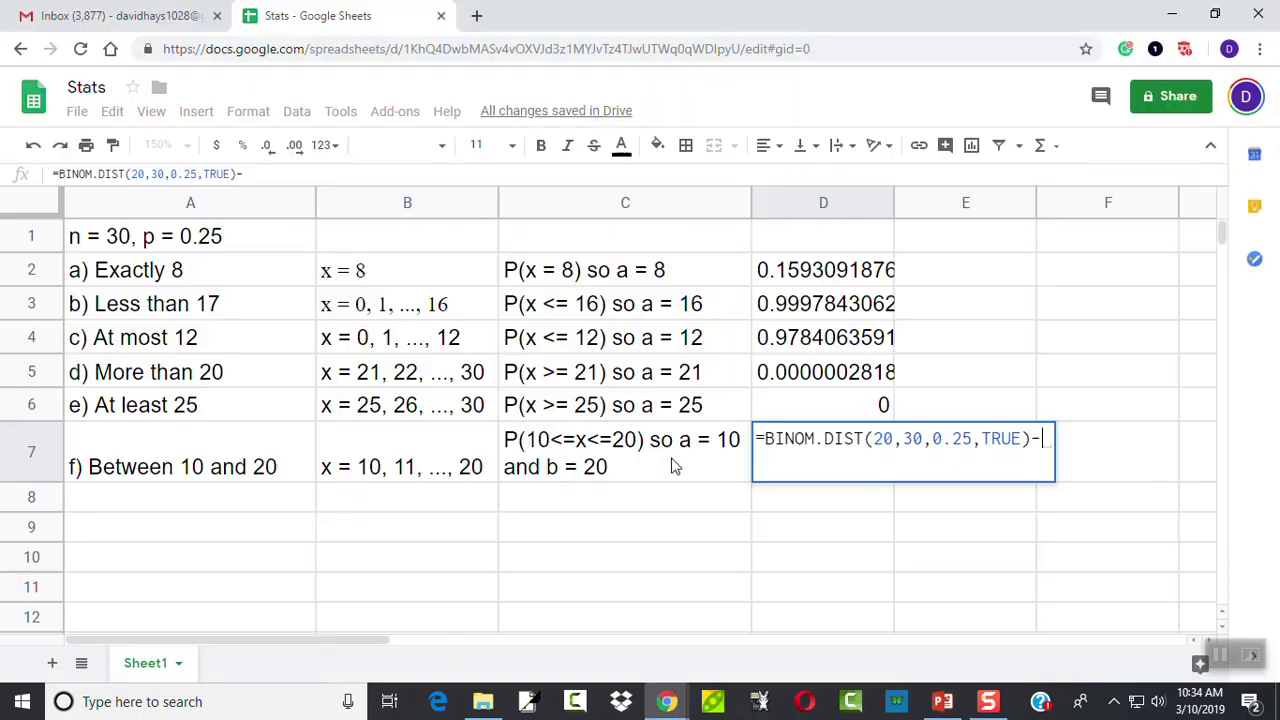
{"action": "type", "text": "BINOM.DIST"}
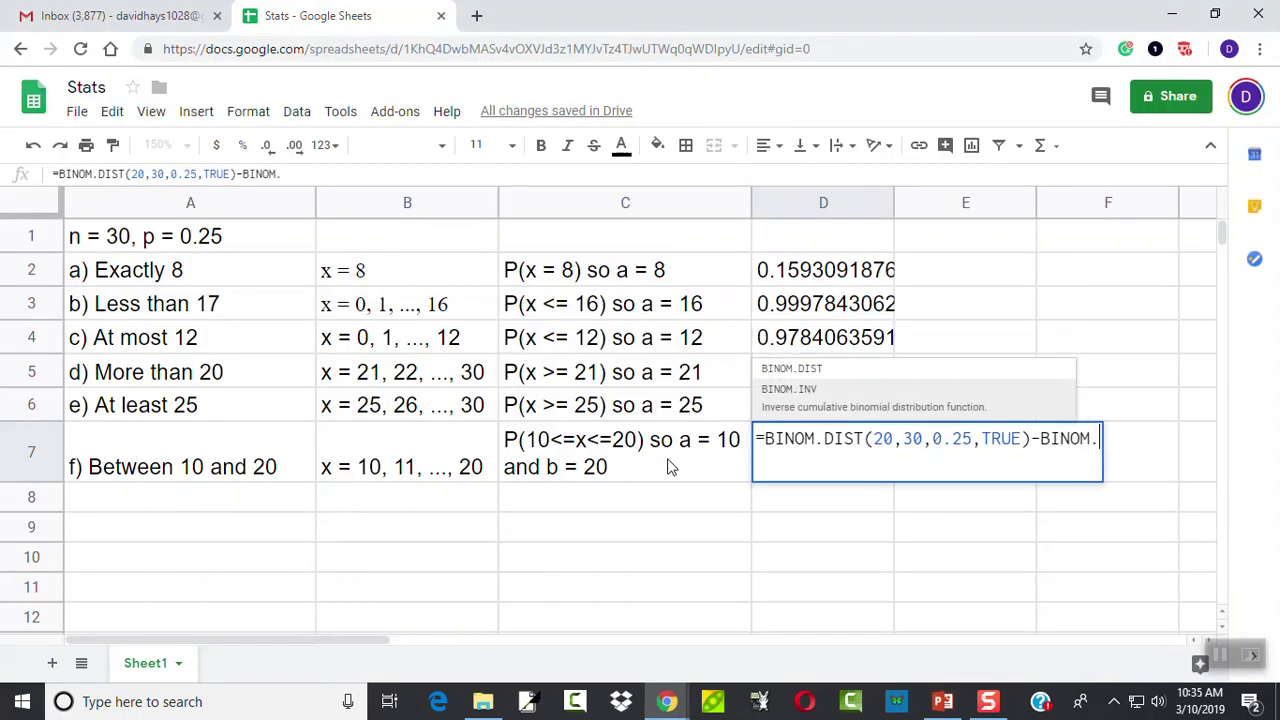
{"action": "type", "text": "("}
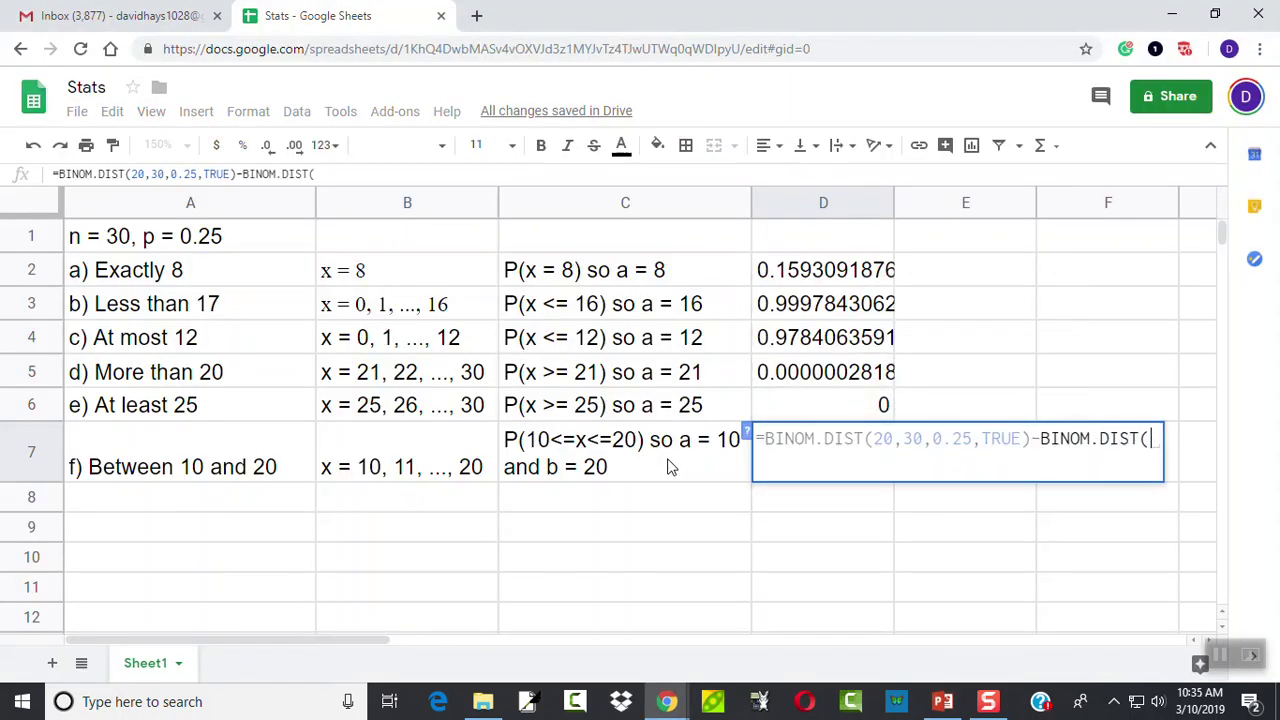
{"action": "key", "text": "alt+Tab"}
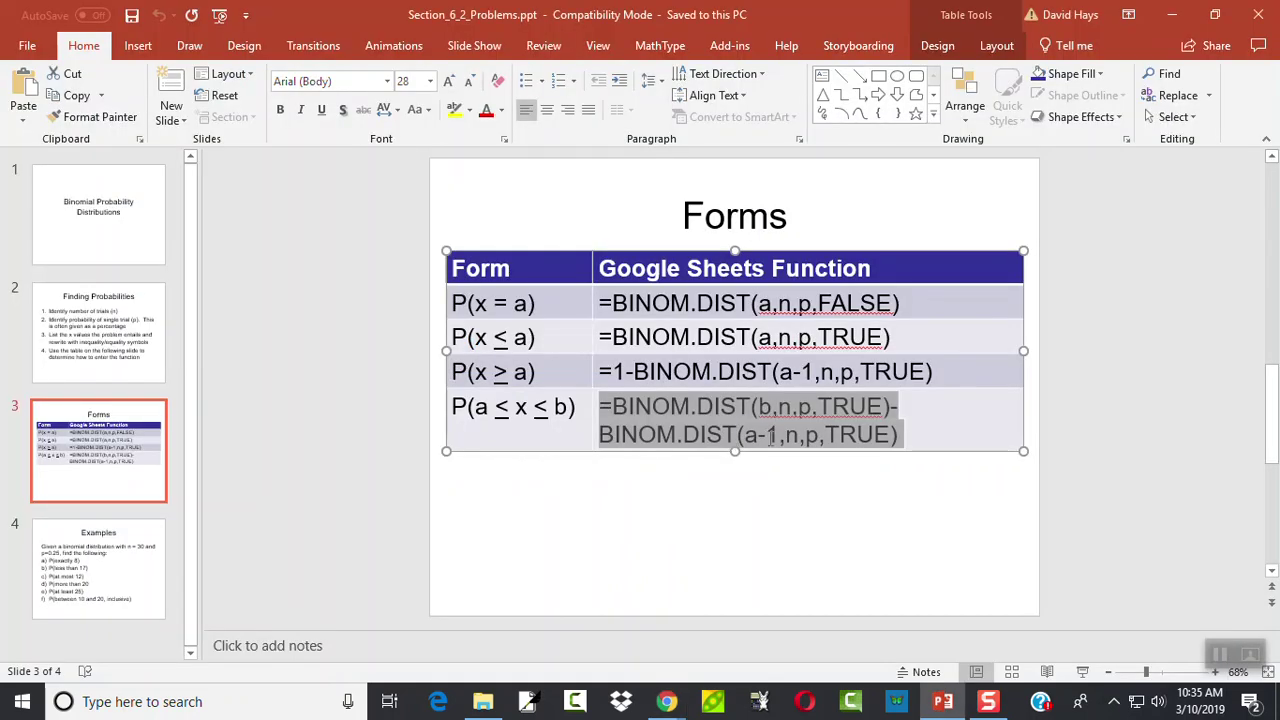
{"action": "key", "text": "alt+Tab"}
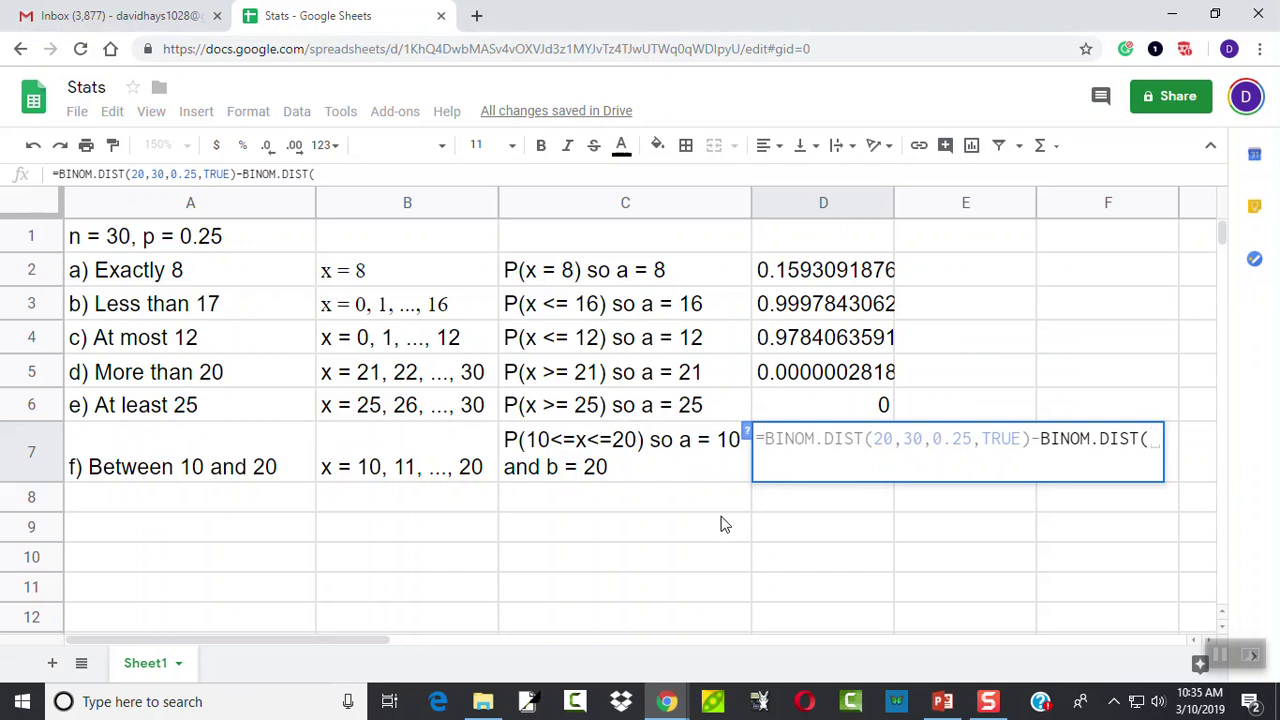
{"action": "type", "text": "10-1,"}
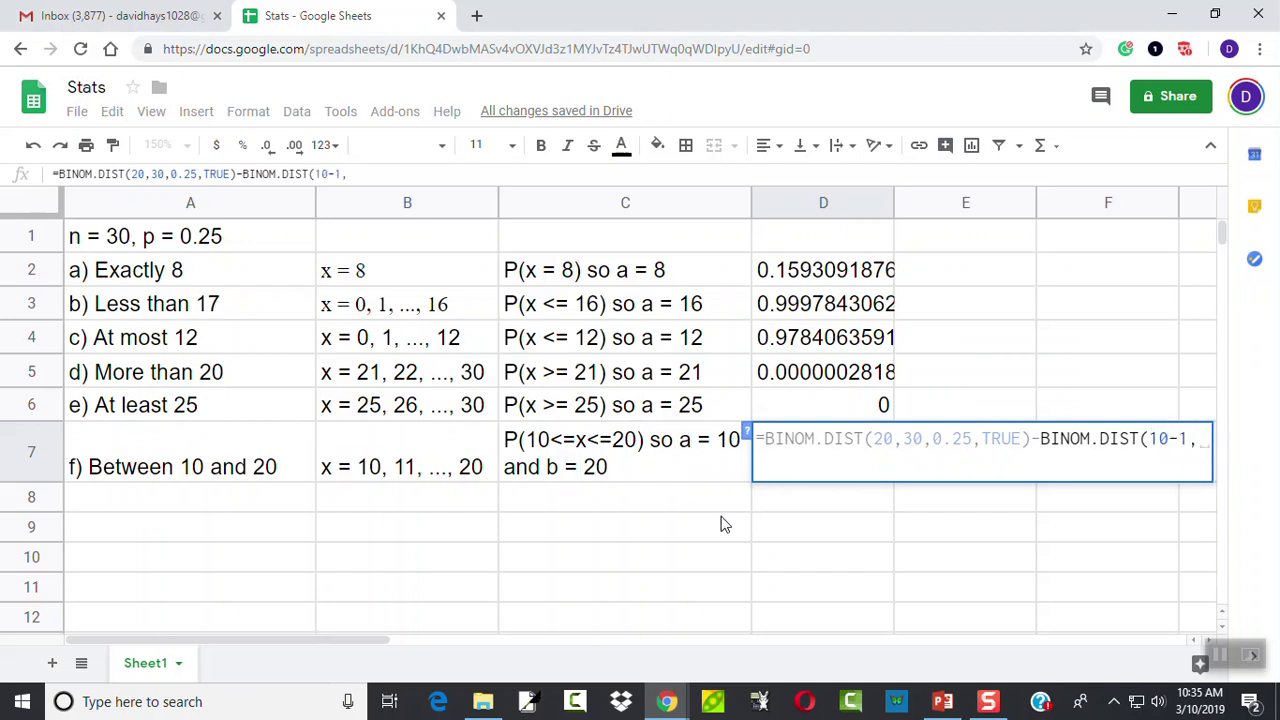
{"action": "type", "text": "30,0.25,TRUE)"}
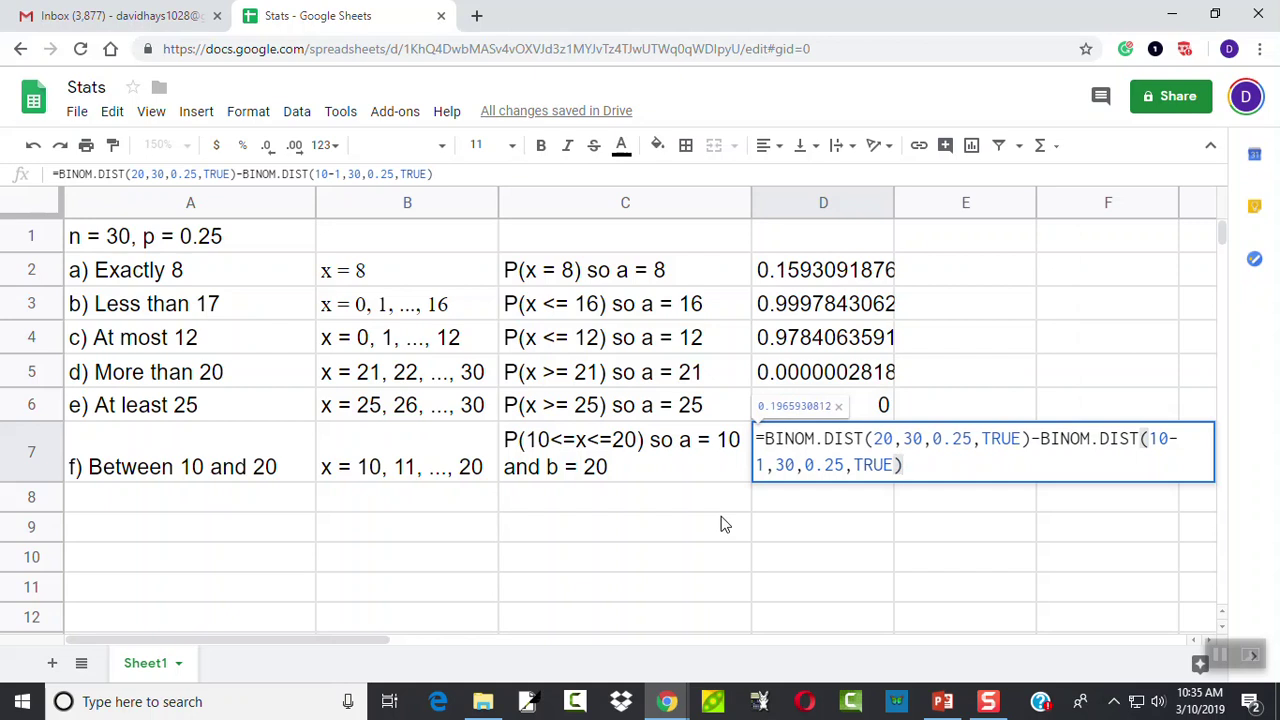
{"action": "key", "text": "Return"}
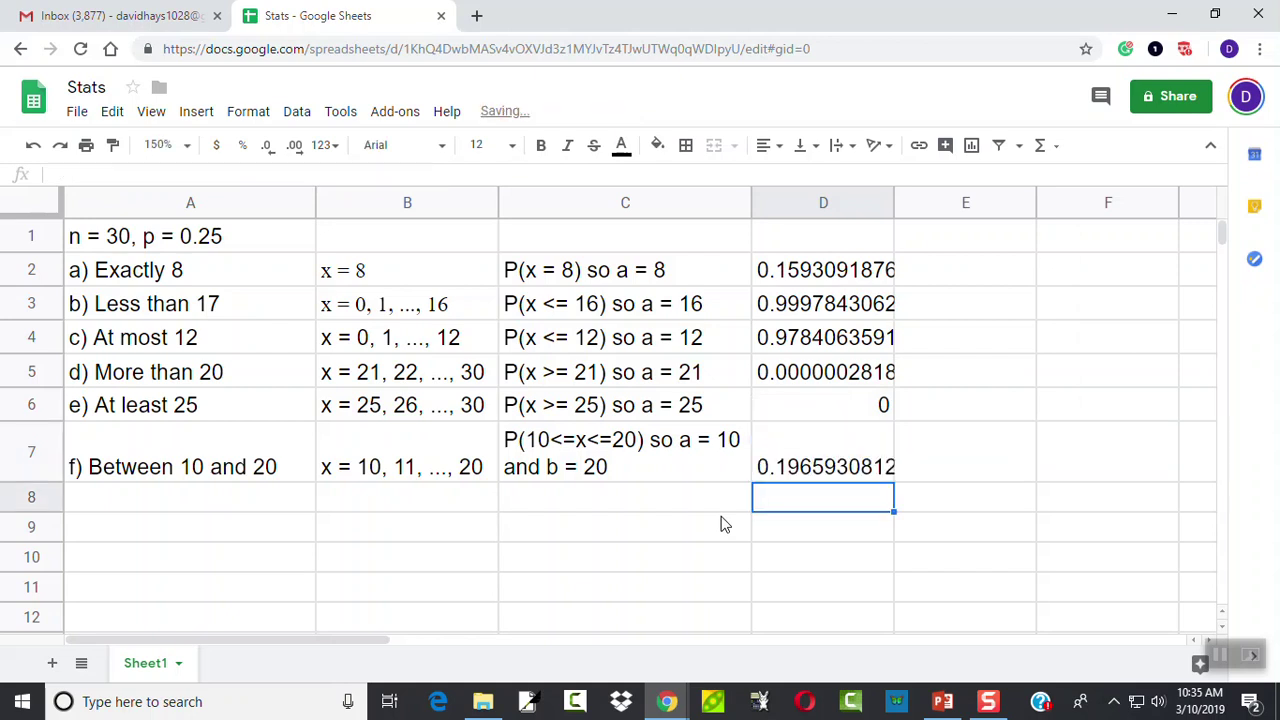